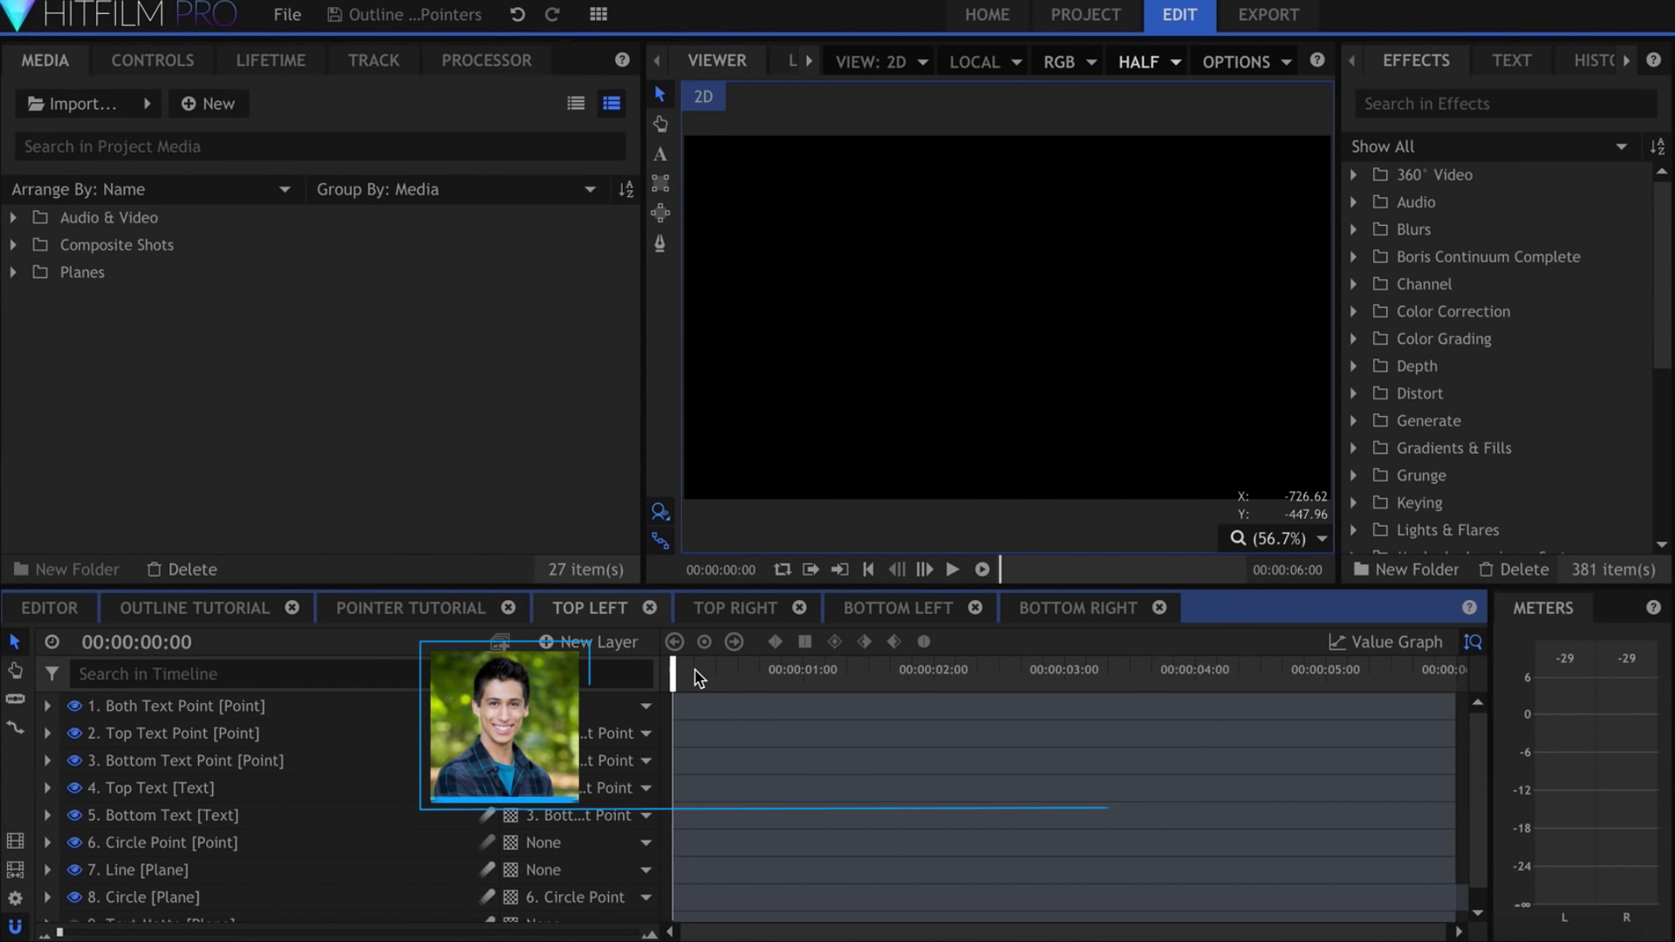
Play the Top Left pointer callout animation in its composition tab
key(space)
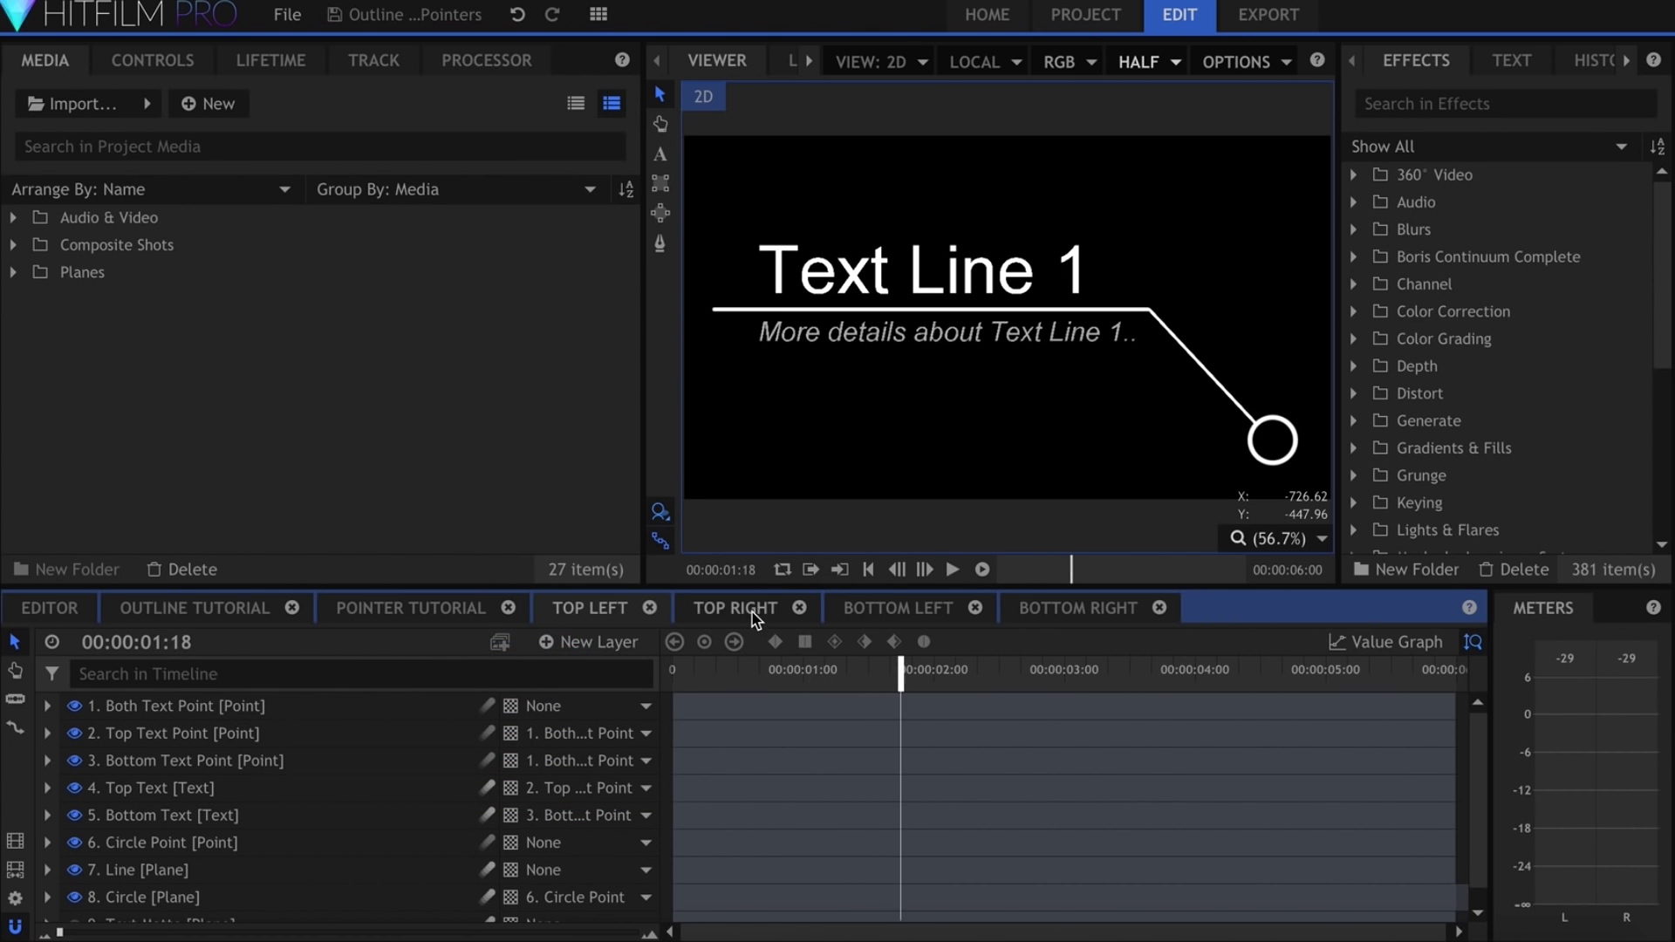
Preview the Top Right, Bottom Left and Bottom Right pointer animations, then close Top Left and Top Right
click(736, 608)
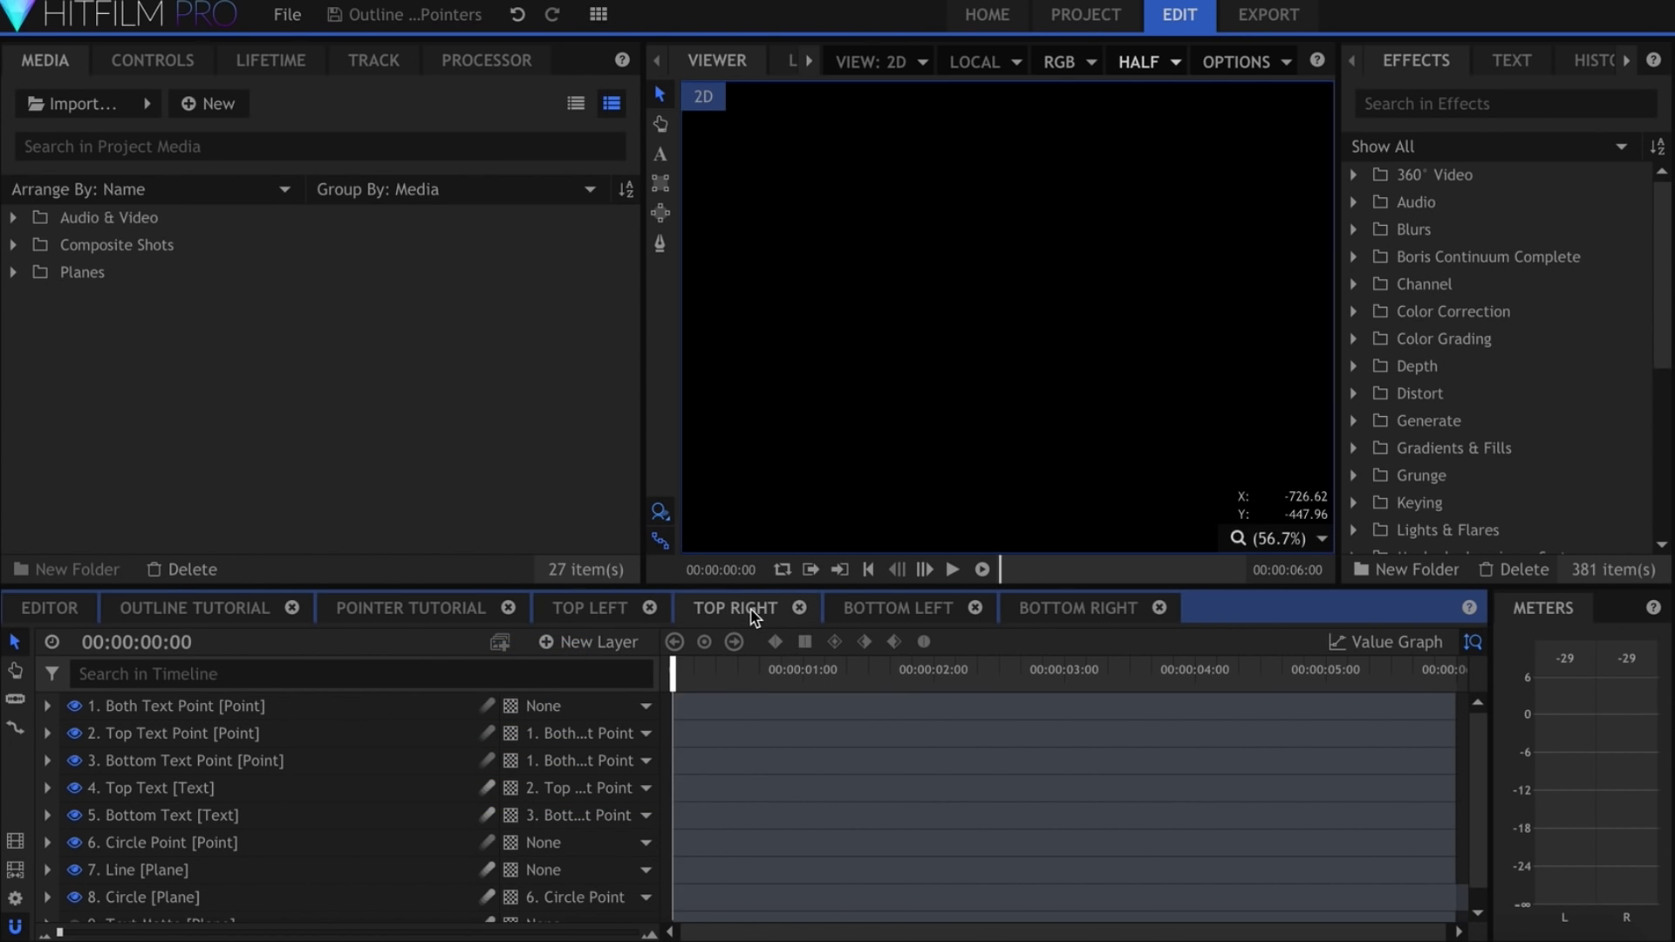
click(902, 610)
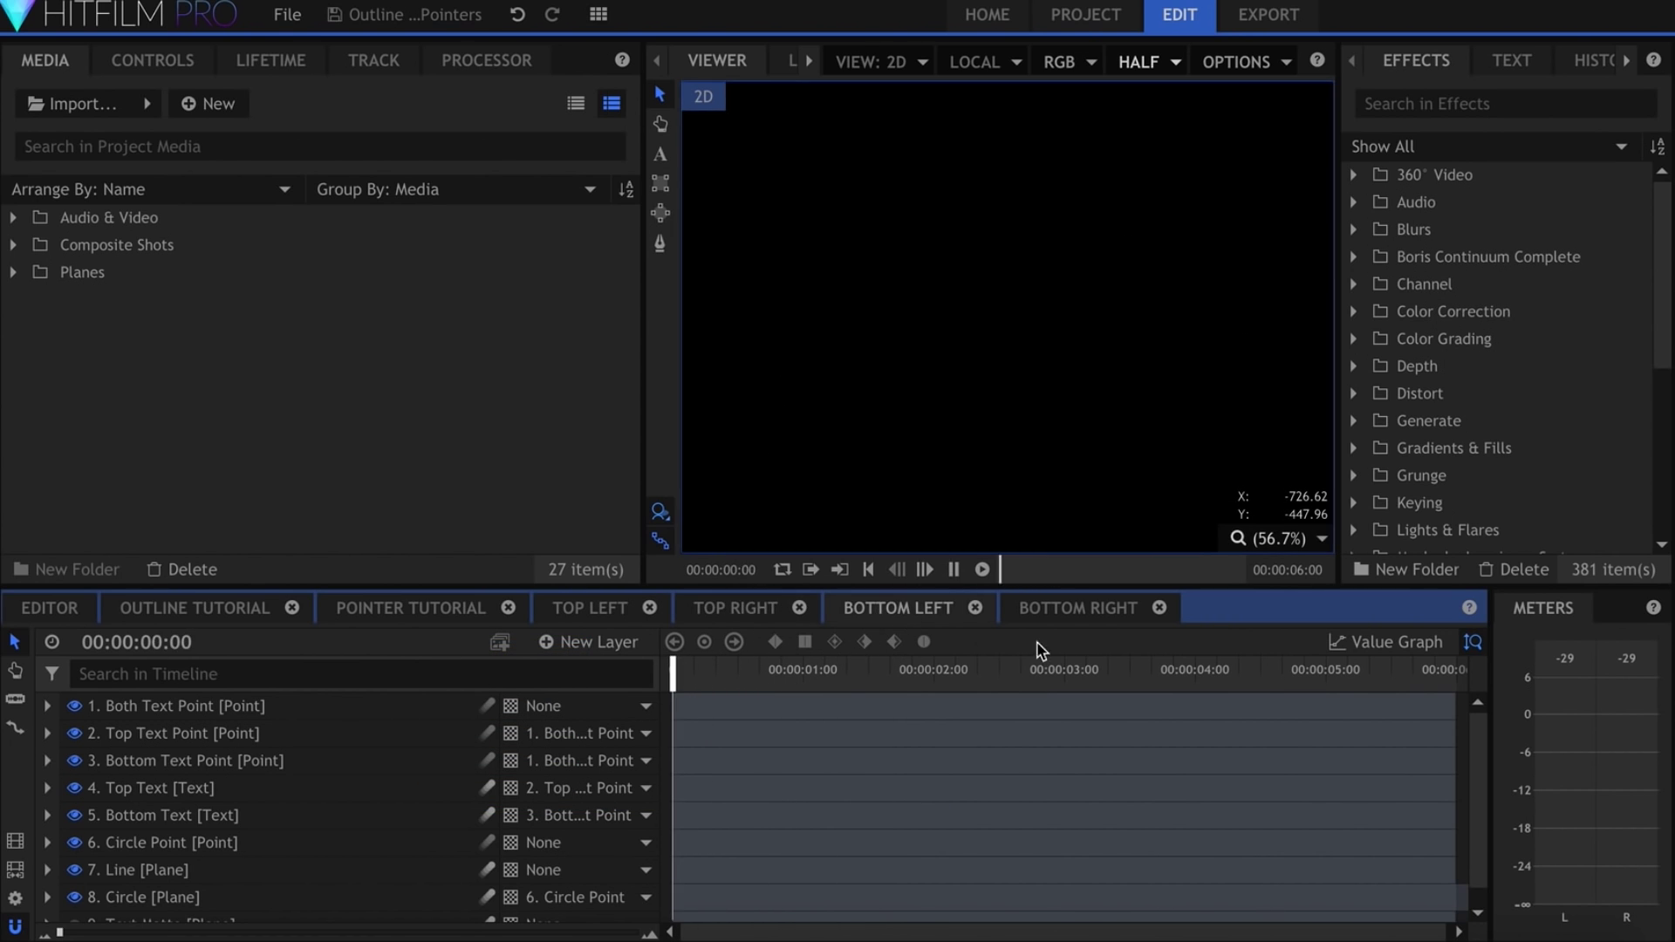
click(1082, 610)
key(space)
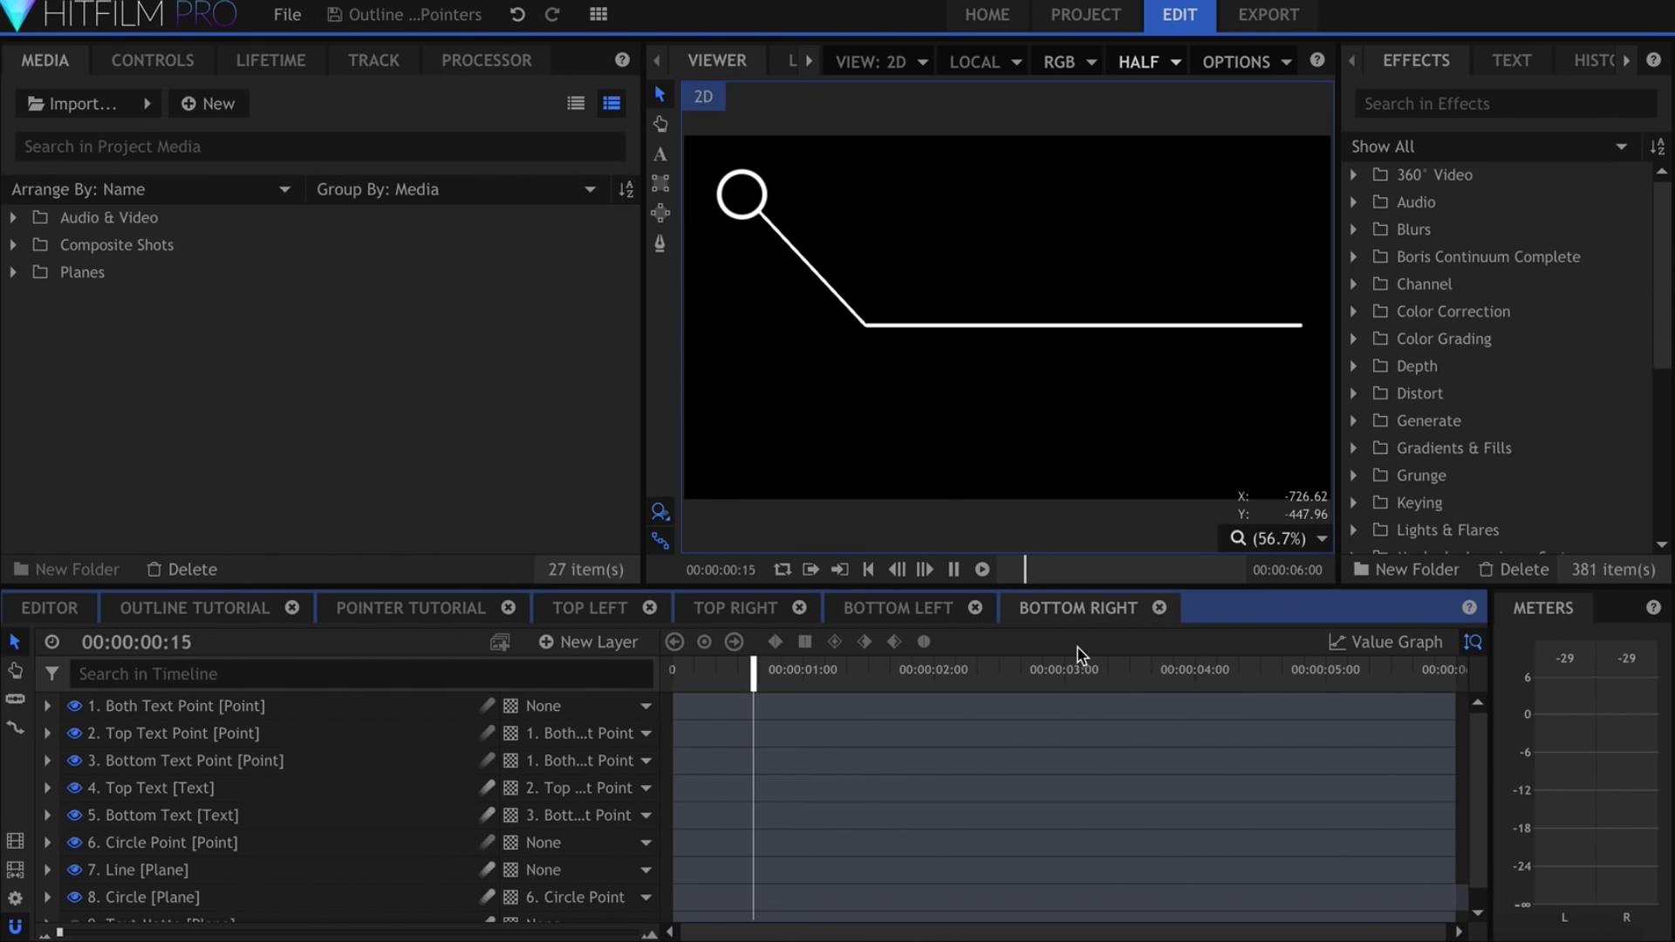
click(650, 608)
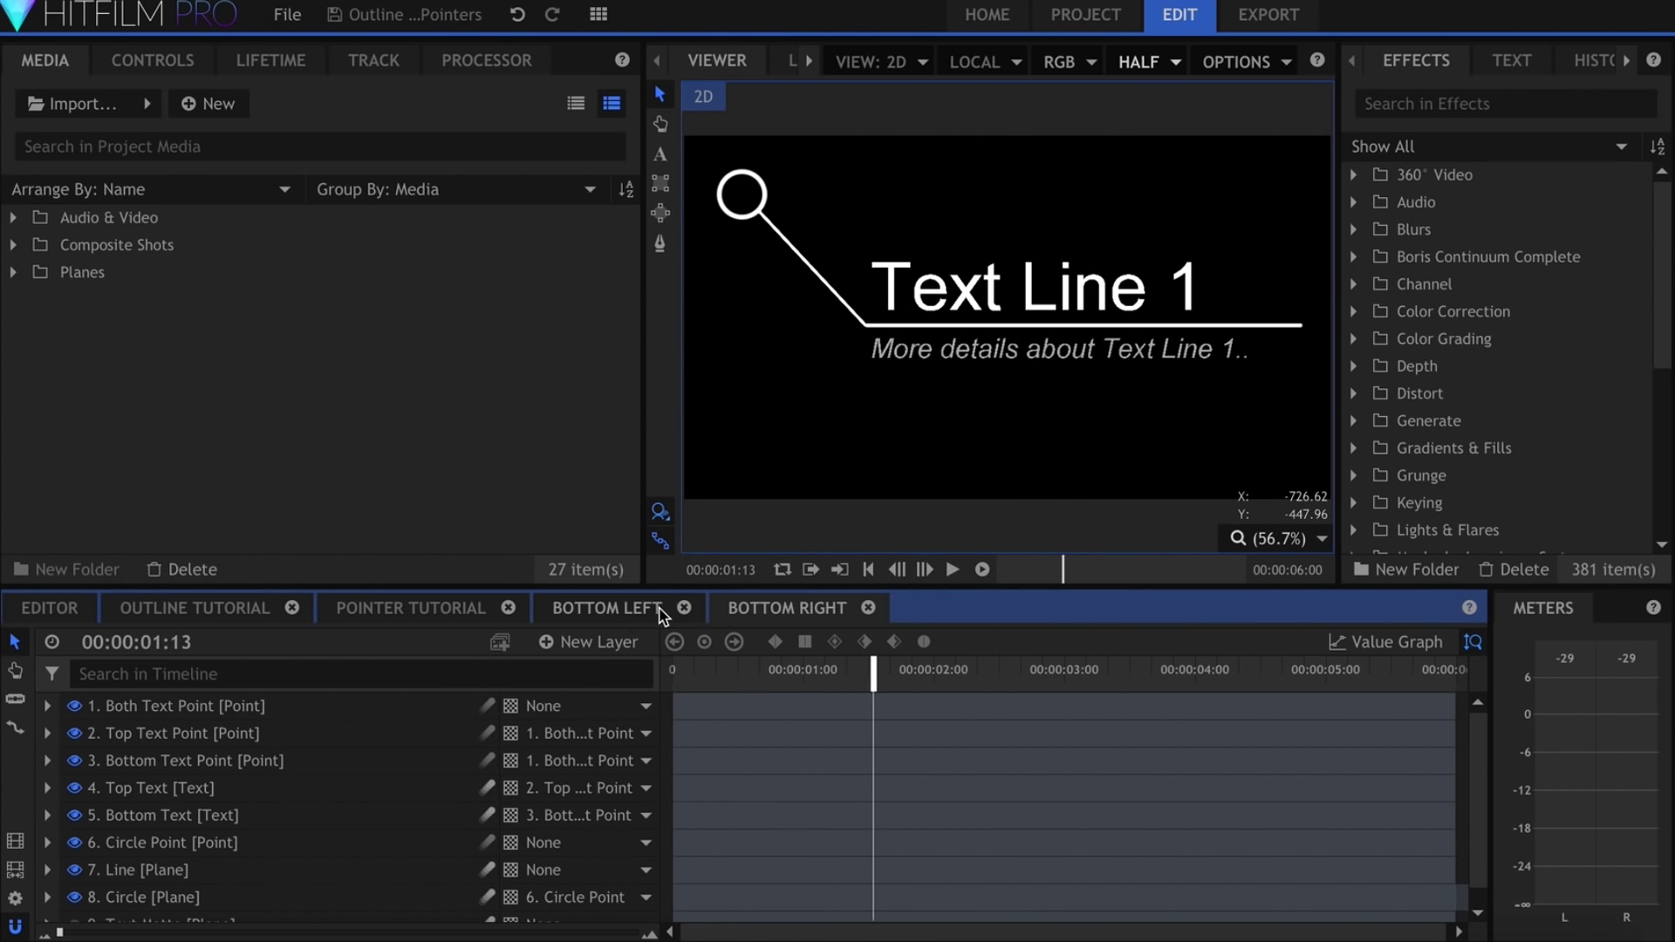
Close the bottom pointer tabs and add New Plane 1 to the Pointer Tutorial timeline
click(685, 609)
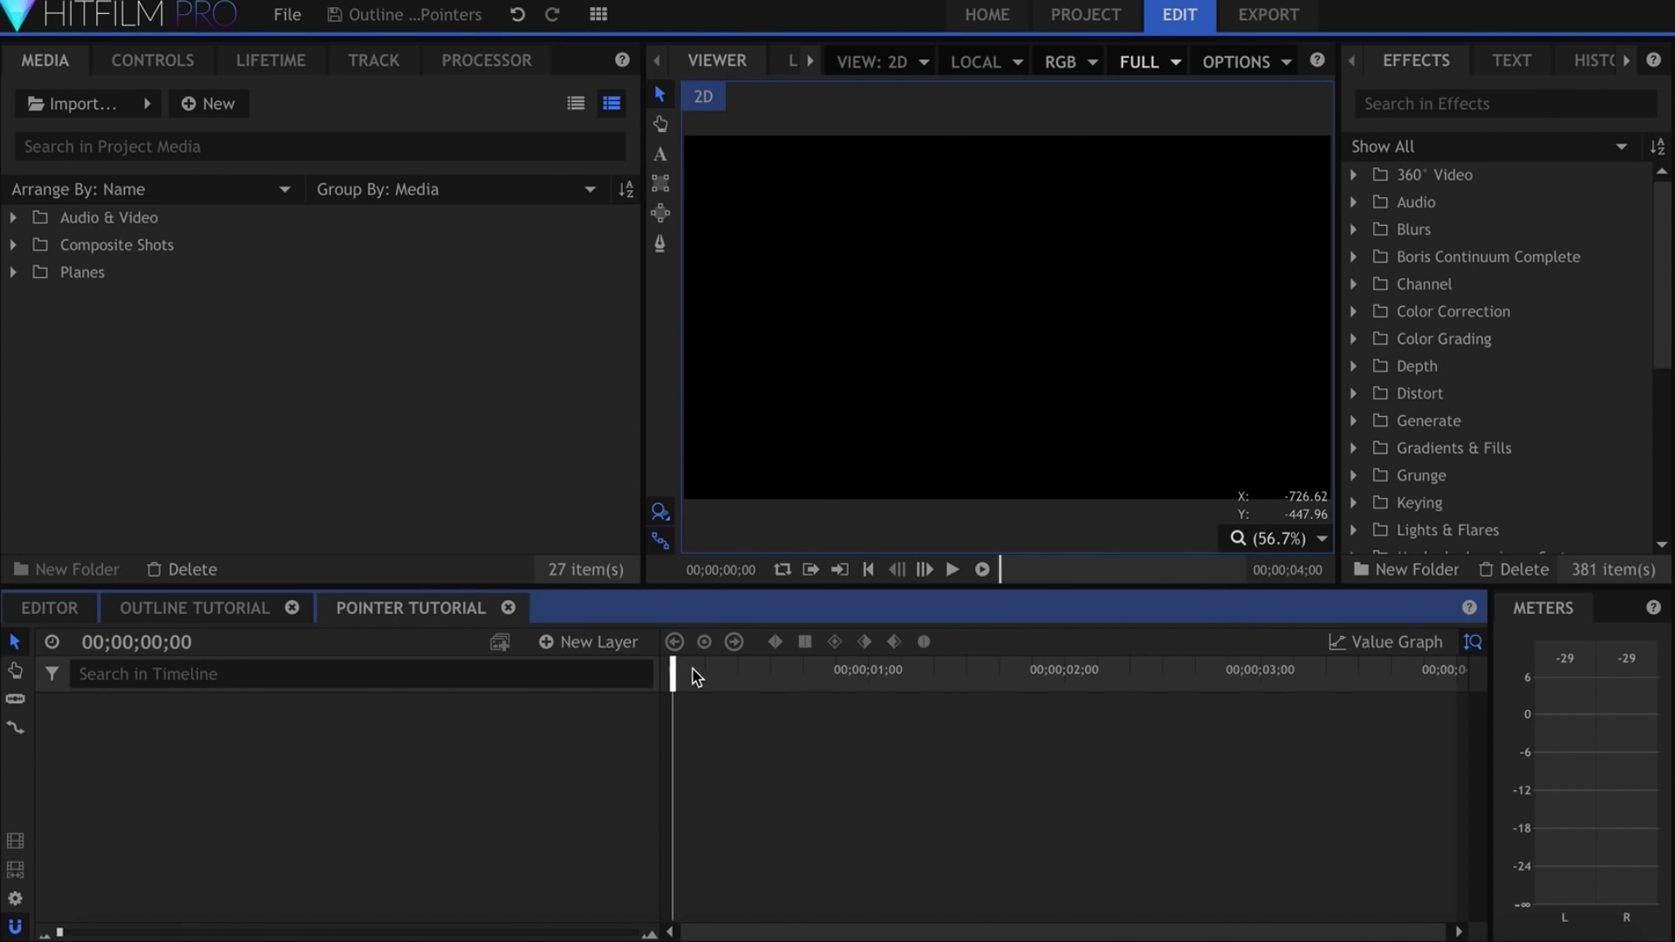
click(14, 272)
drag(314, 593, 325, 791)
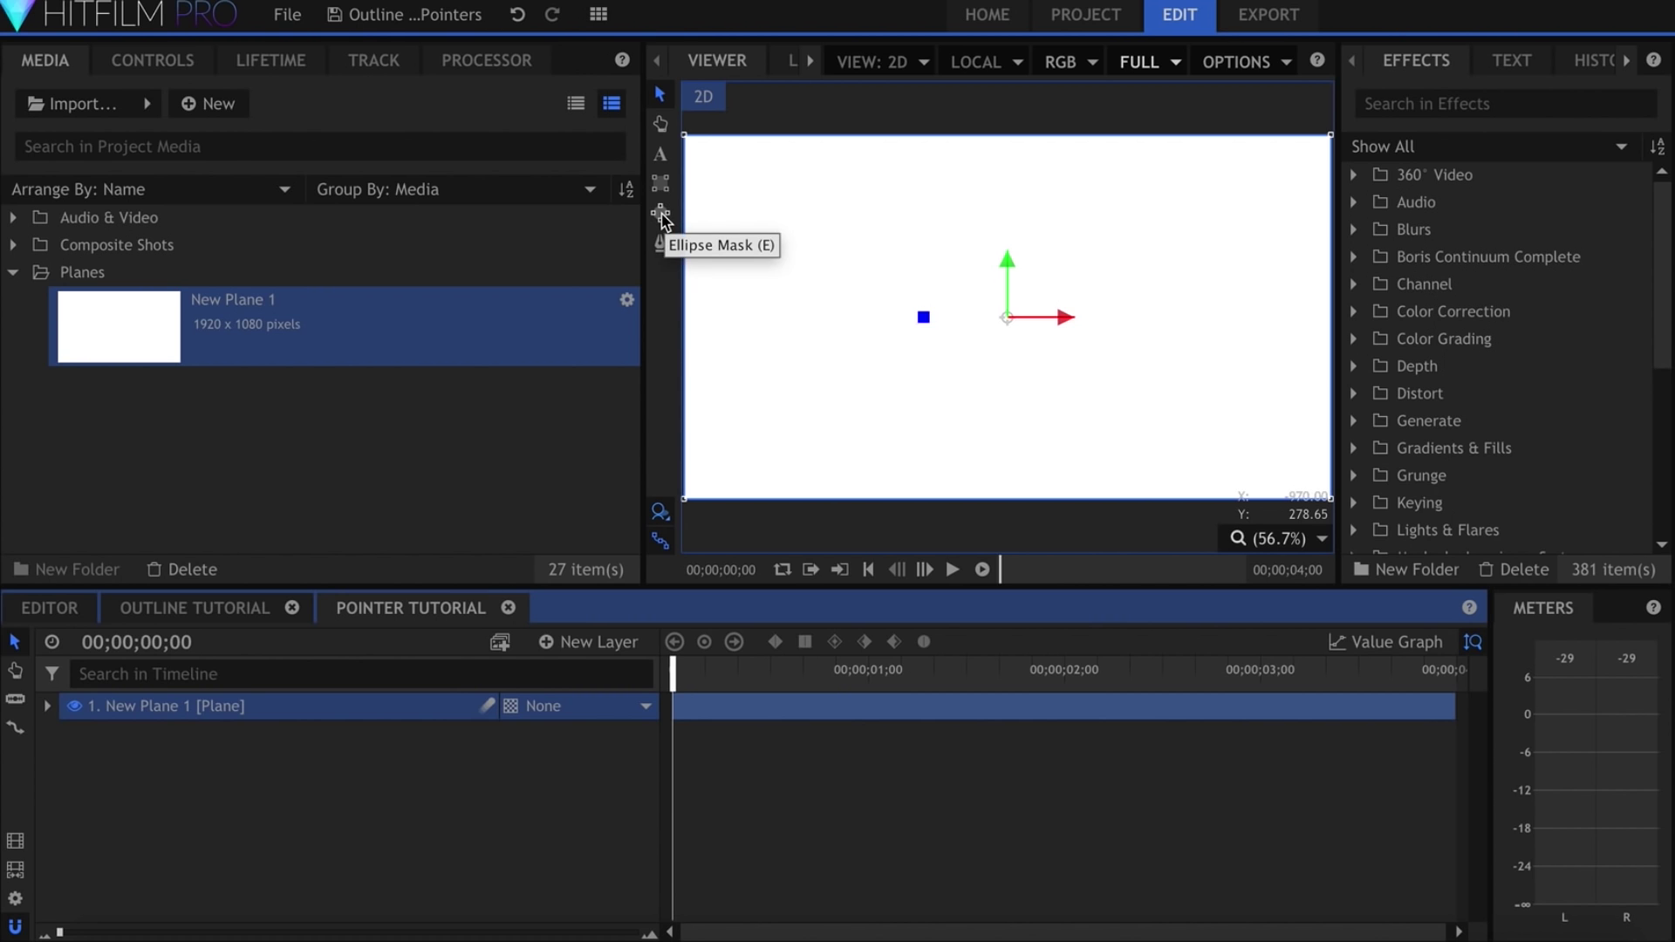
Draw an elliptical mask on the white plane to cut it into a circle
click(661, 216)
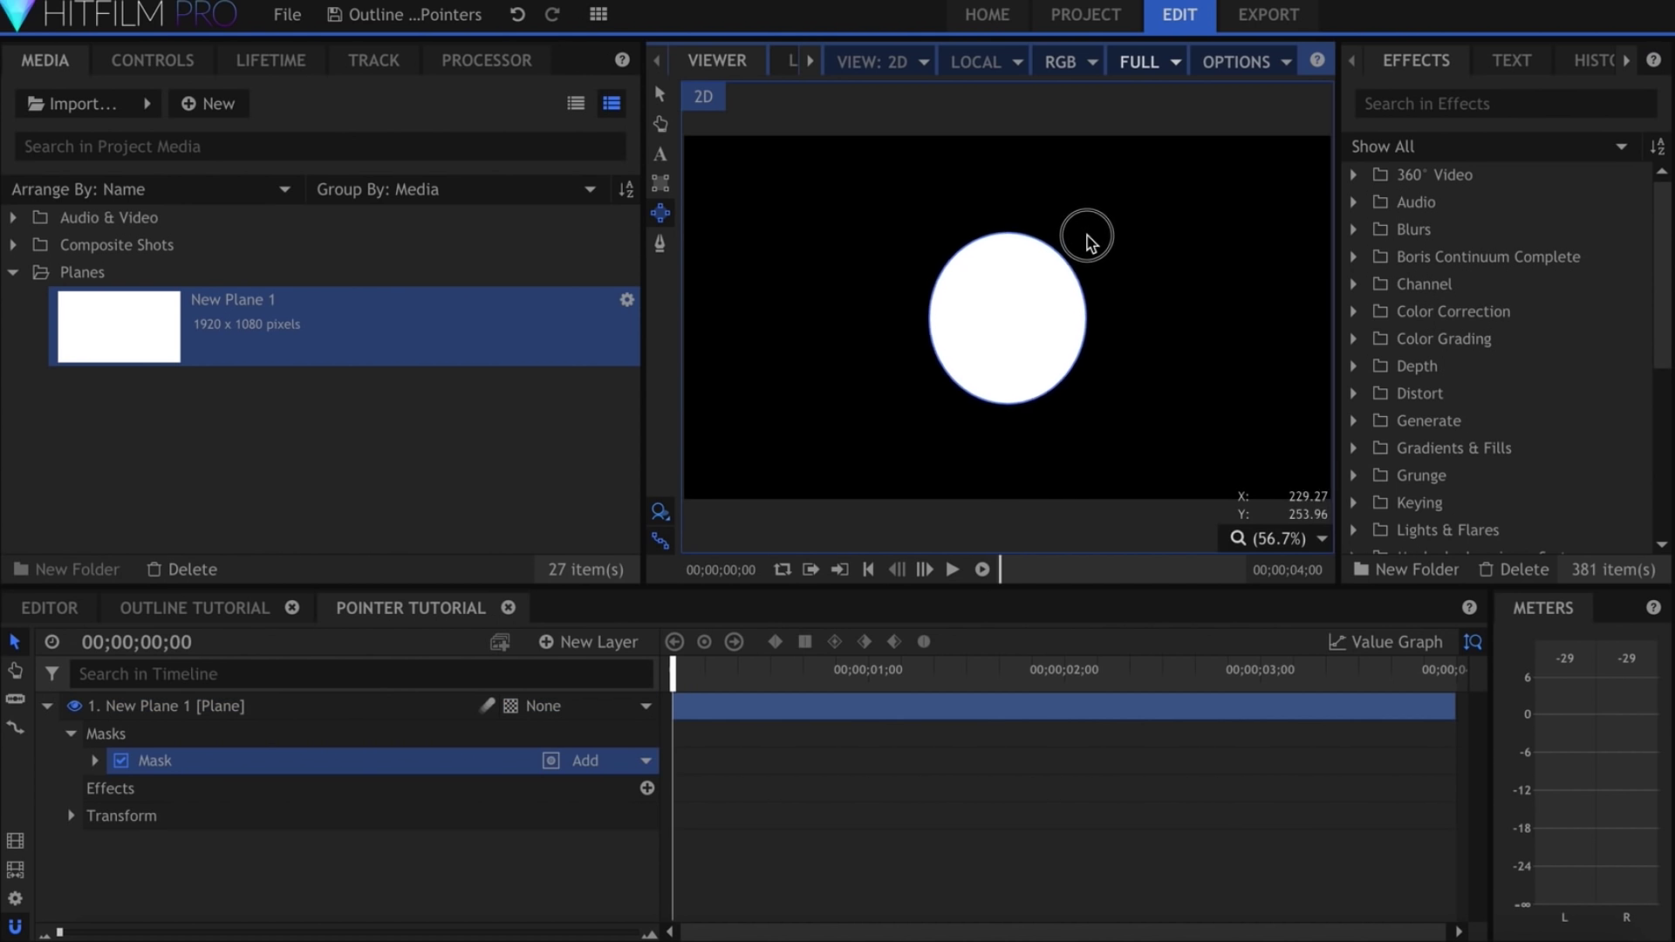
mouse_move(1008, 321)
mouse_down()
mouse_move(1077, 252)
mouse_move(1238, 170)
mouse_up()
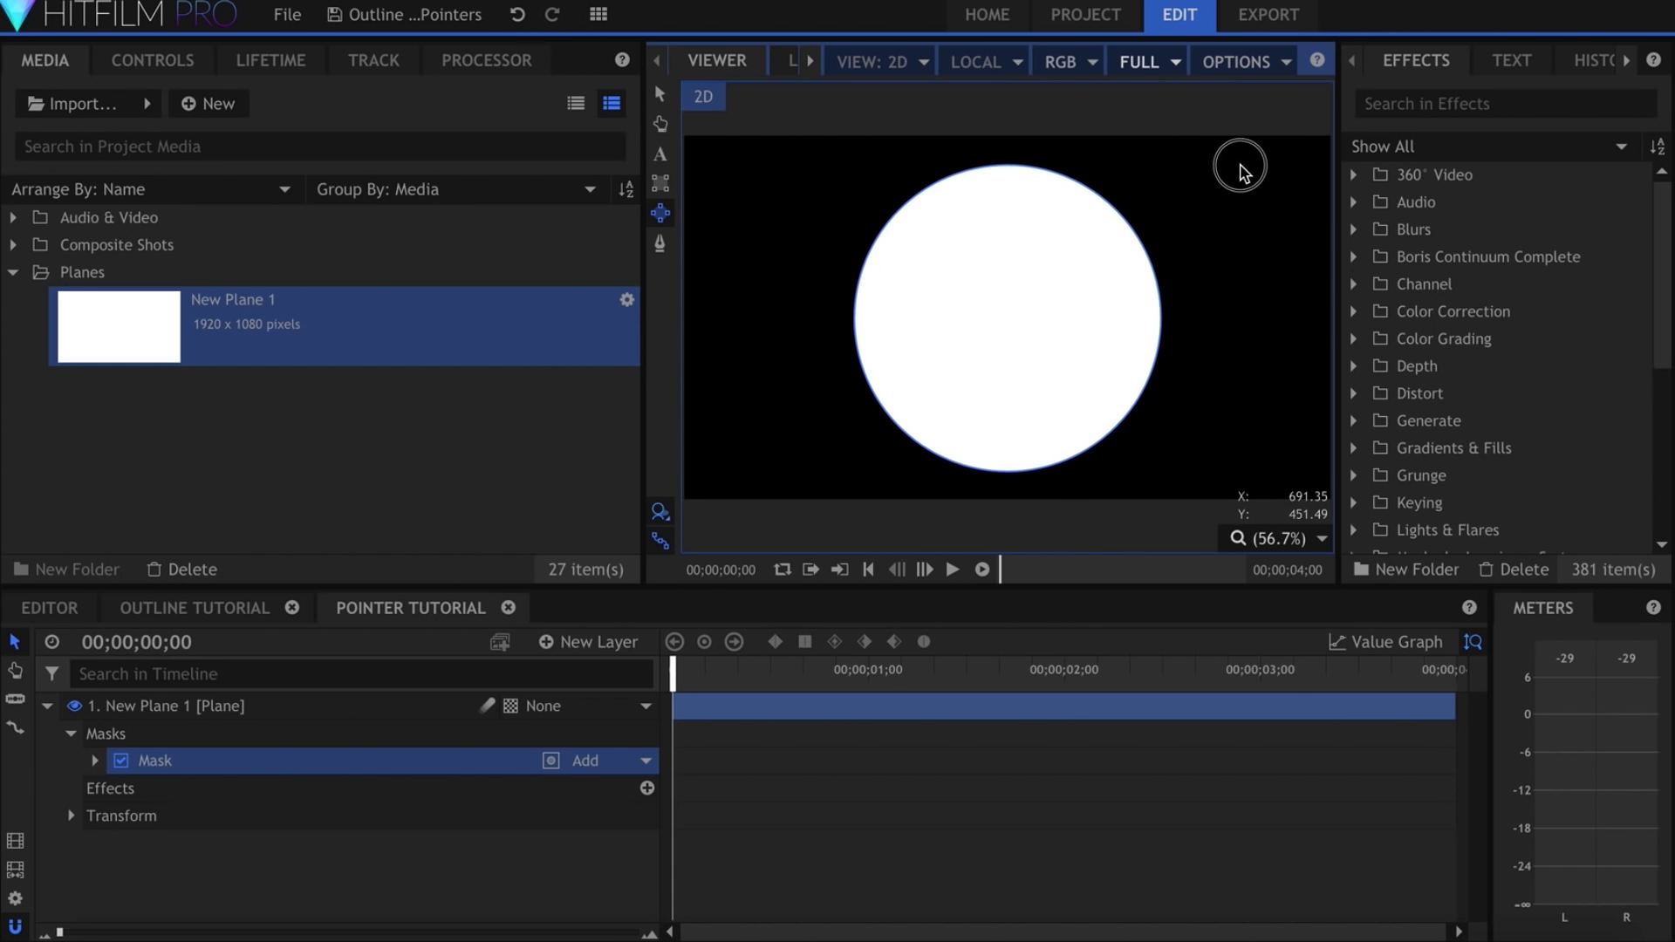
click(663, 100)
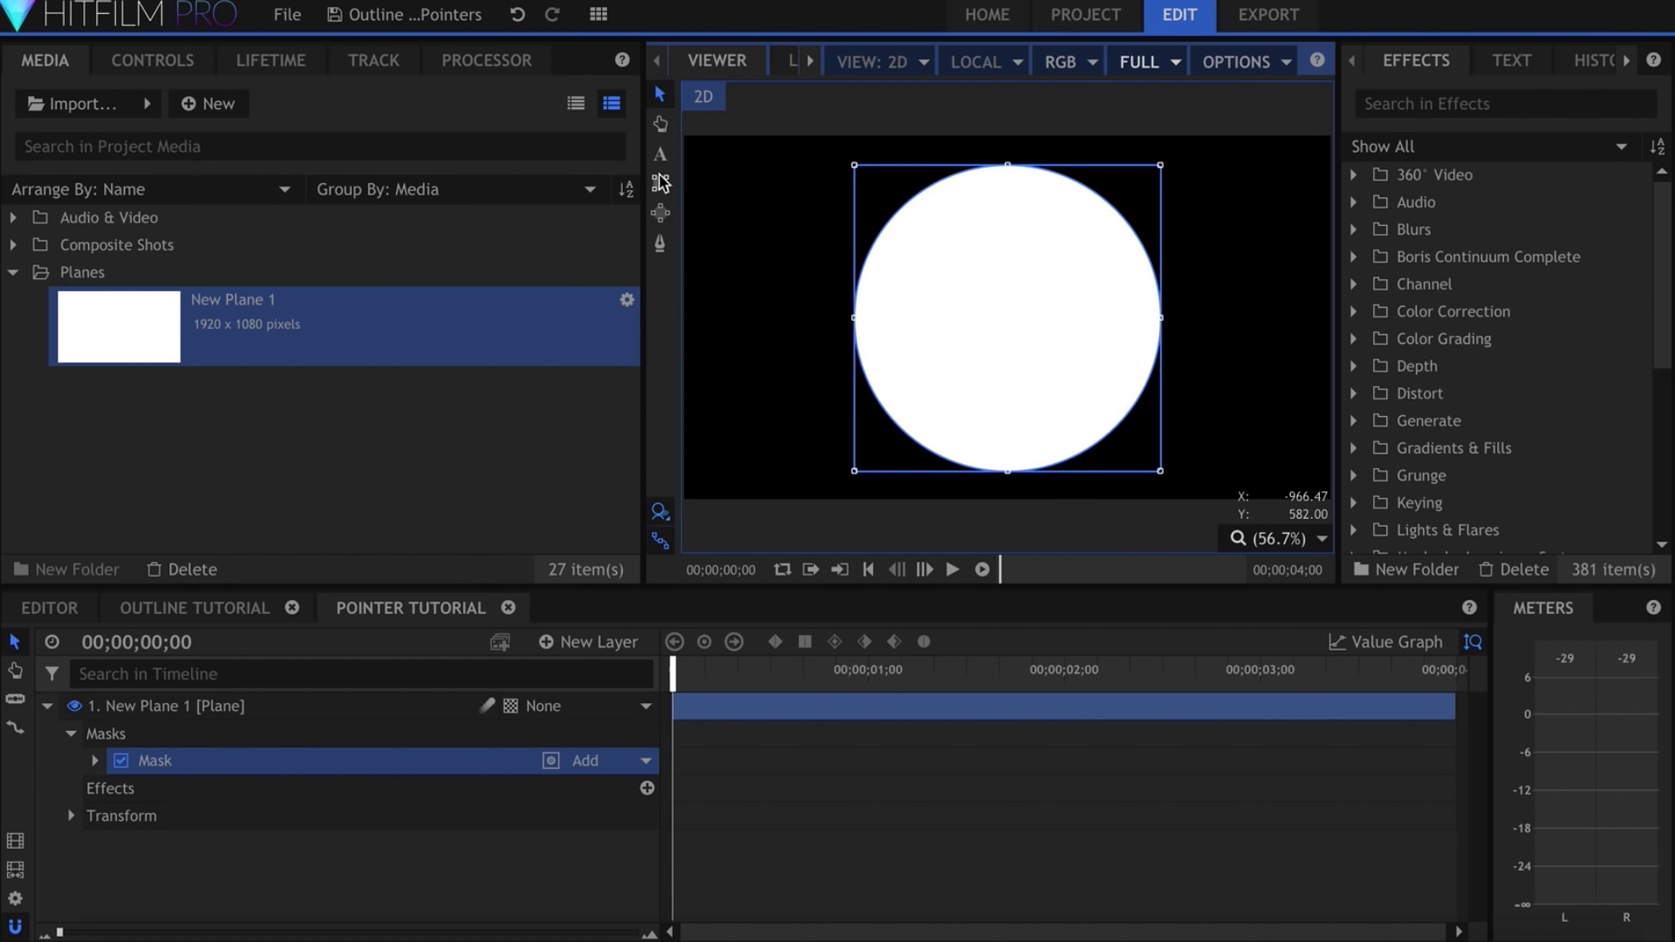
Duplicate the circle mask, set the copy to Subtract, and give it negative Expansion
click(152, 62)
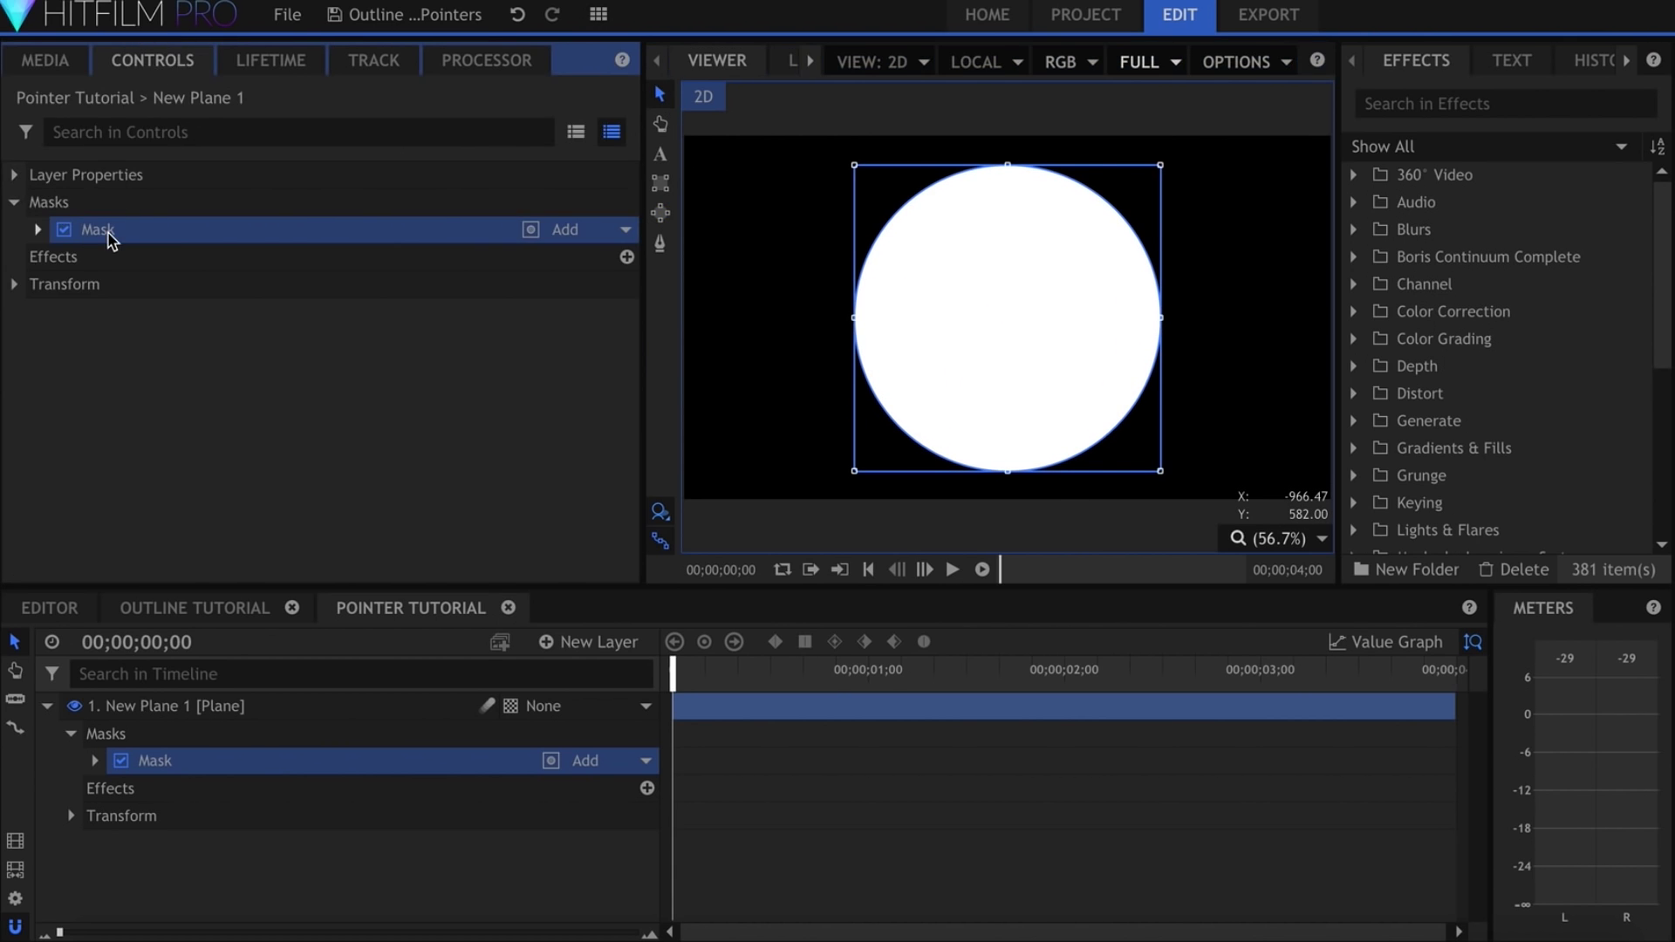
key(ctrl+d)
click(39, 258)
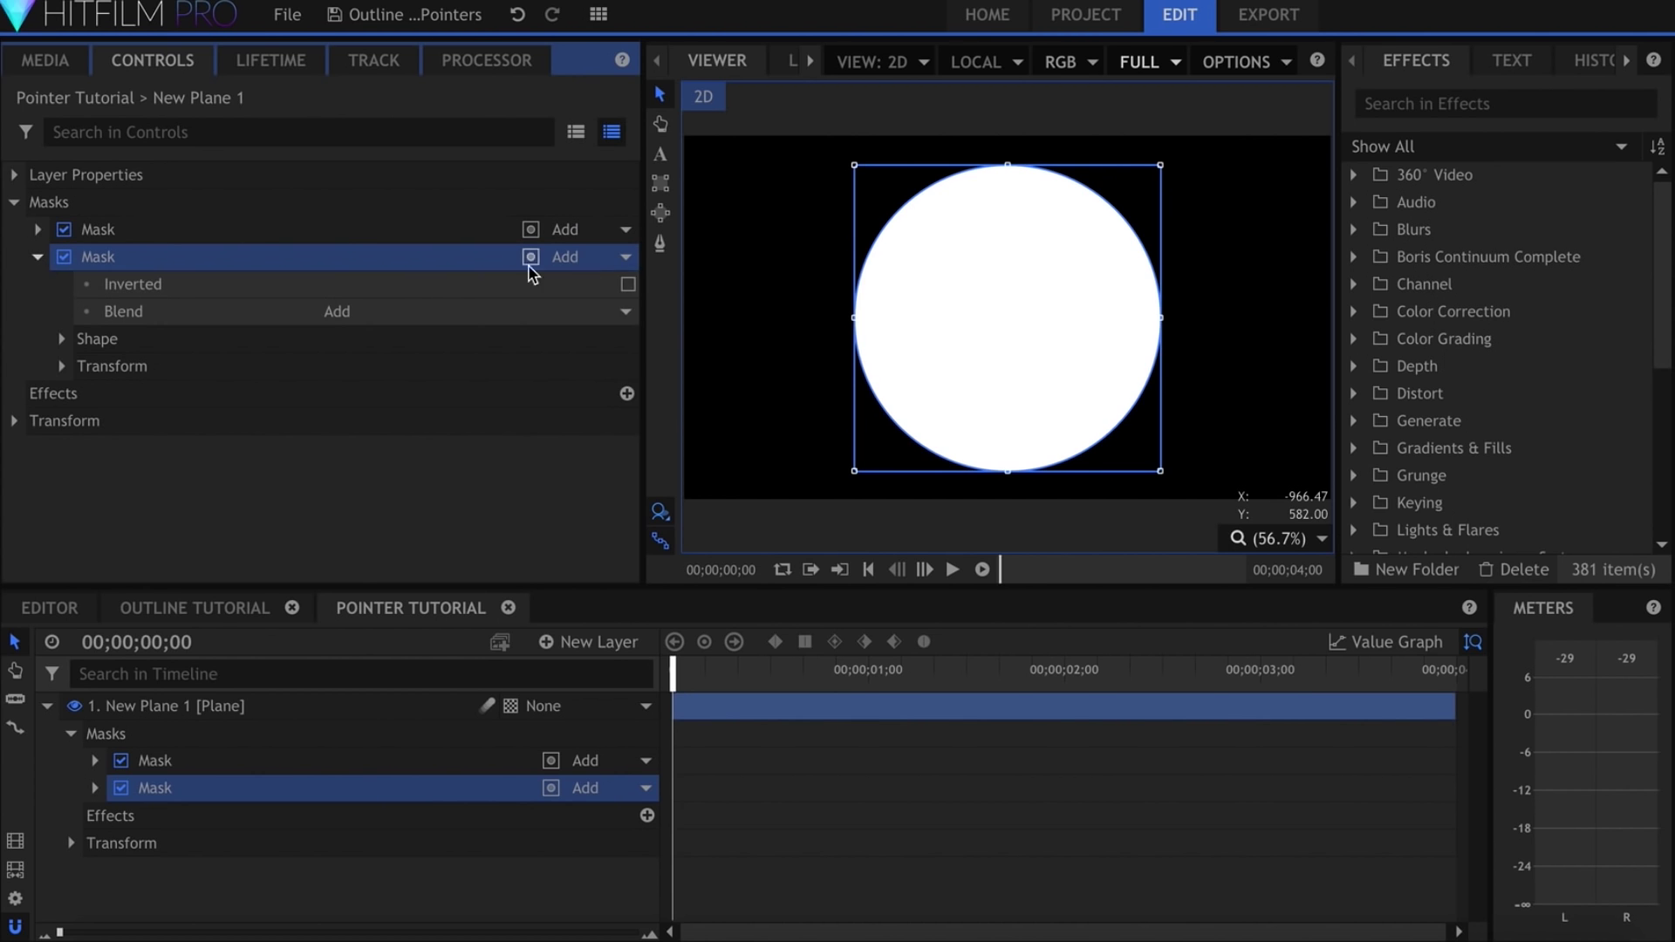
click(625, 257)
click(642, 401)
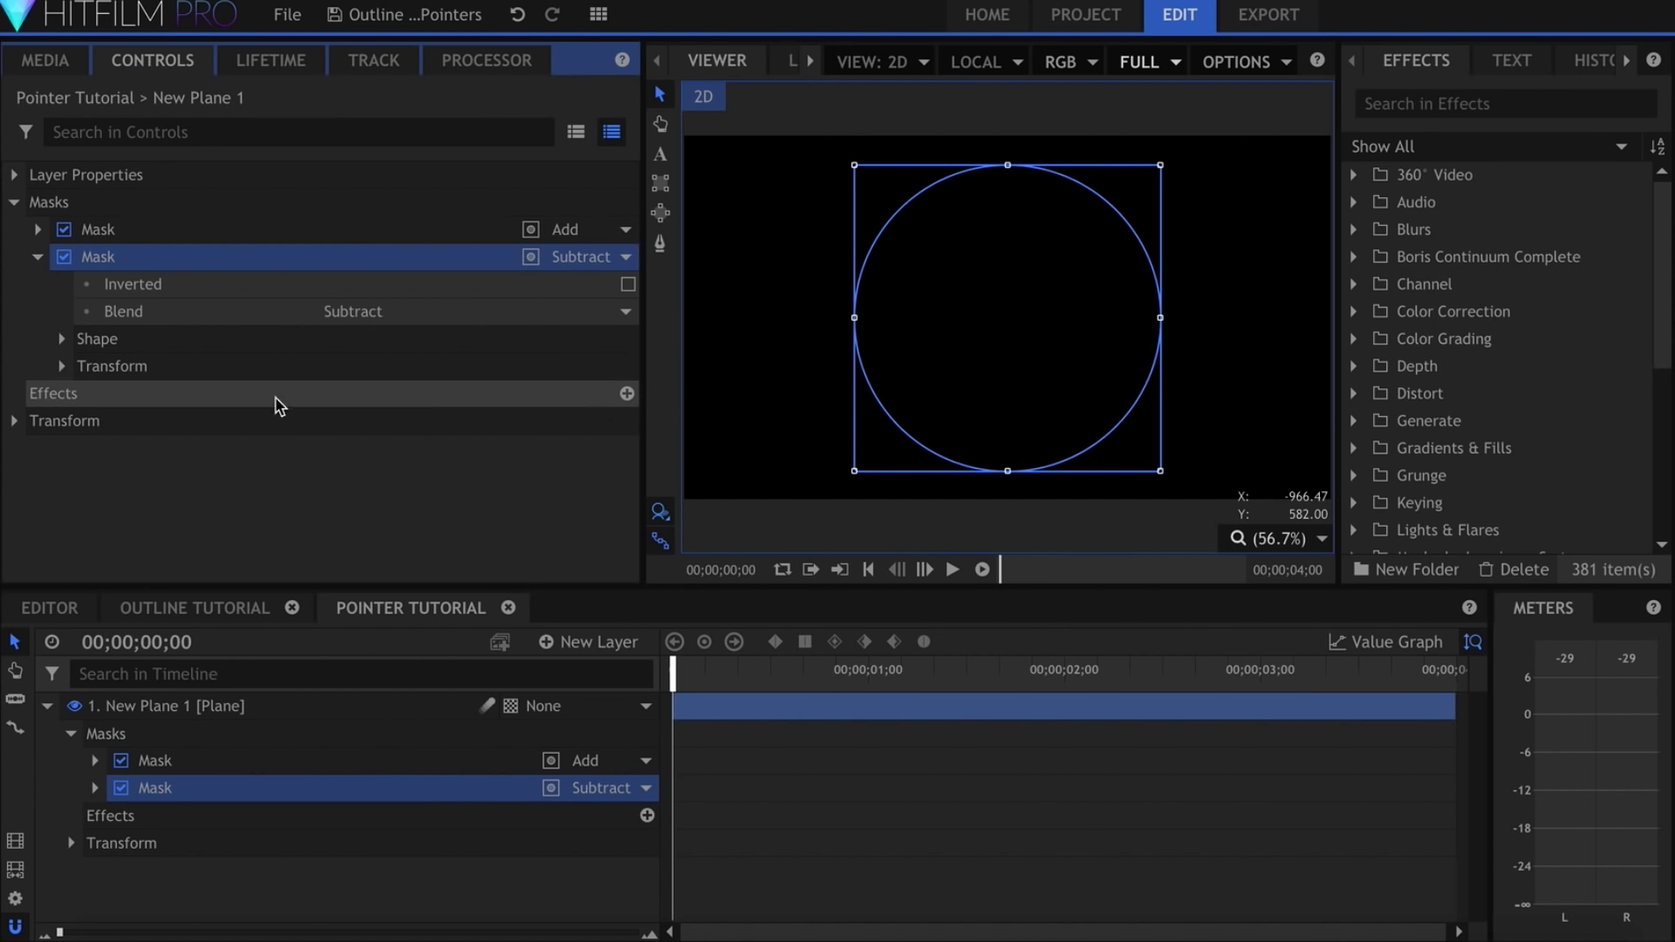
click(62, 339)
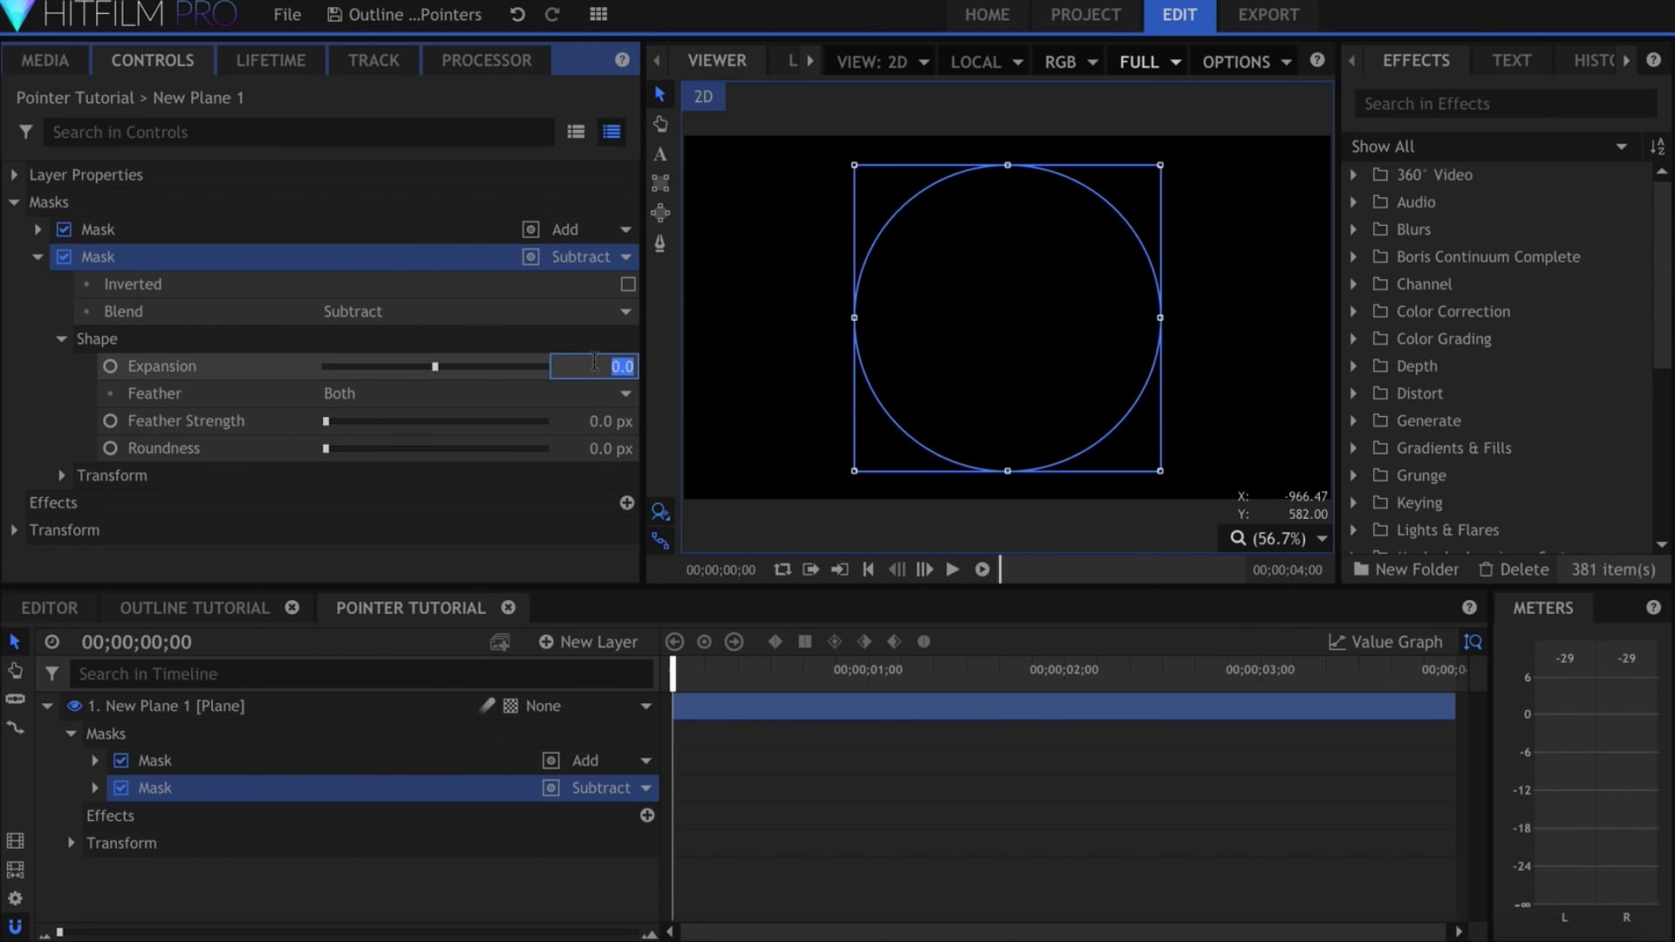
text(-10)
key(Return)
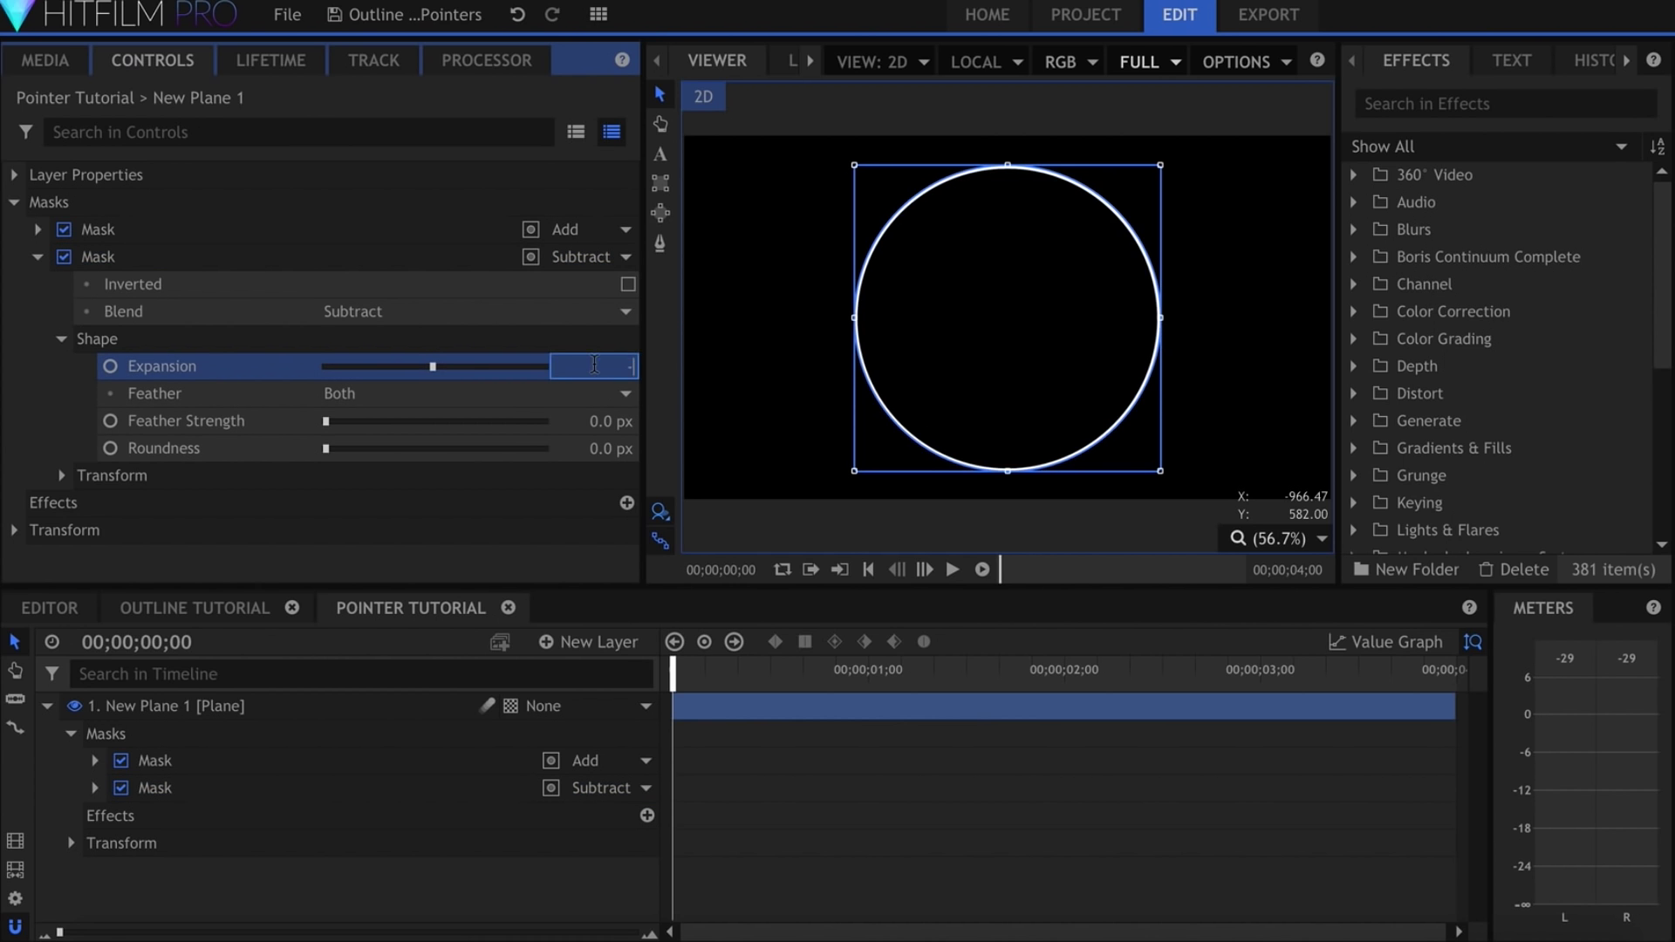
text(-20)
key(Return)
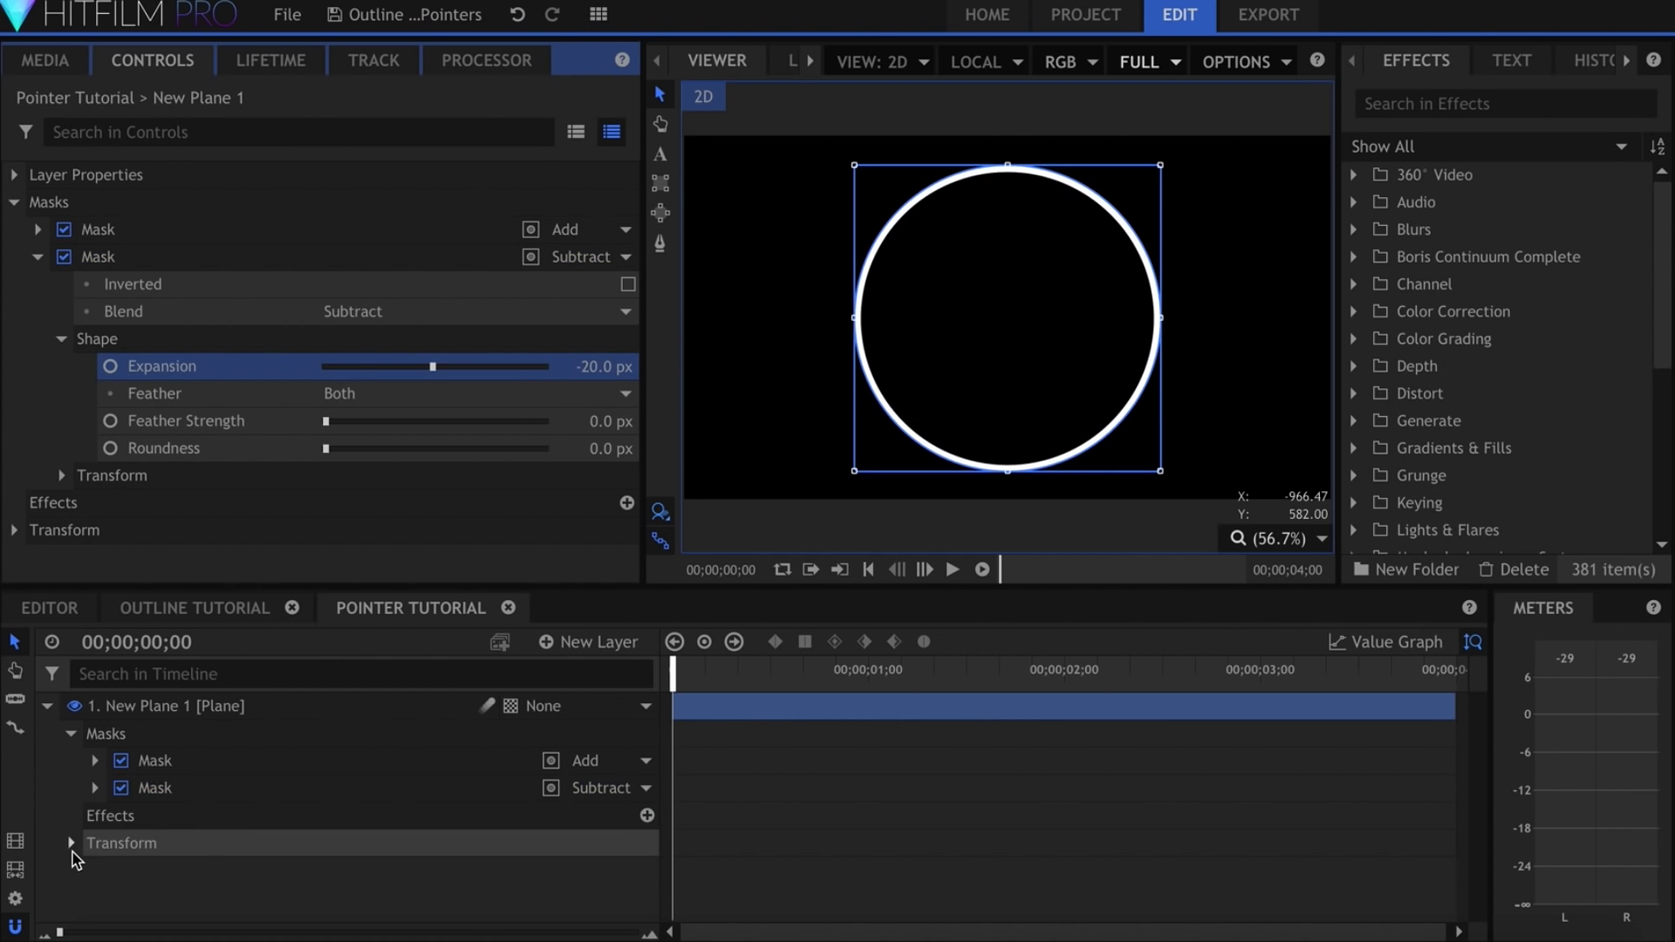
Keyframe the ring's Scale: 0% at frame 0, 110% at frame 7, 100% at frame 9
click(71, 843)
click(118, 884)
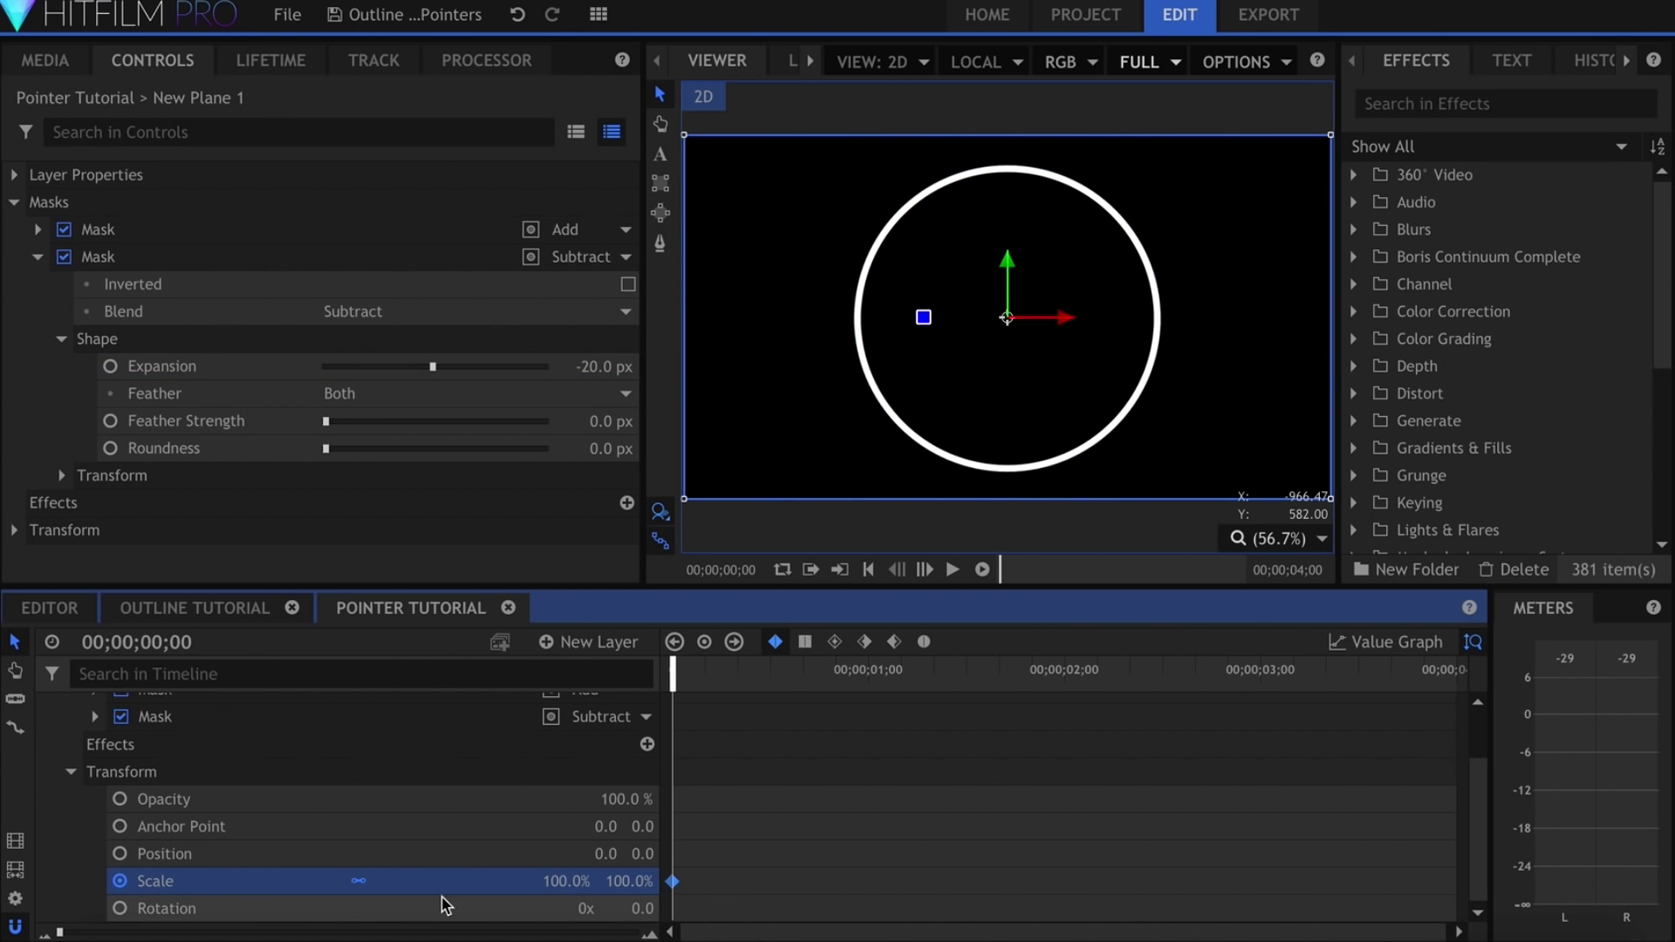
text(0)
key(Return)
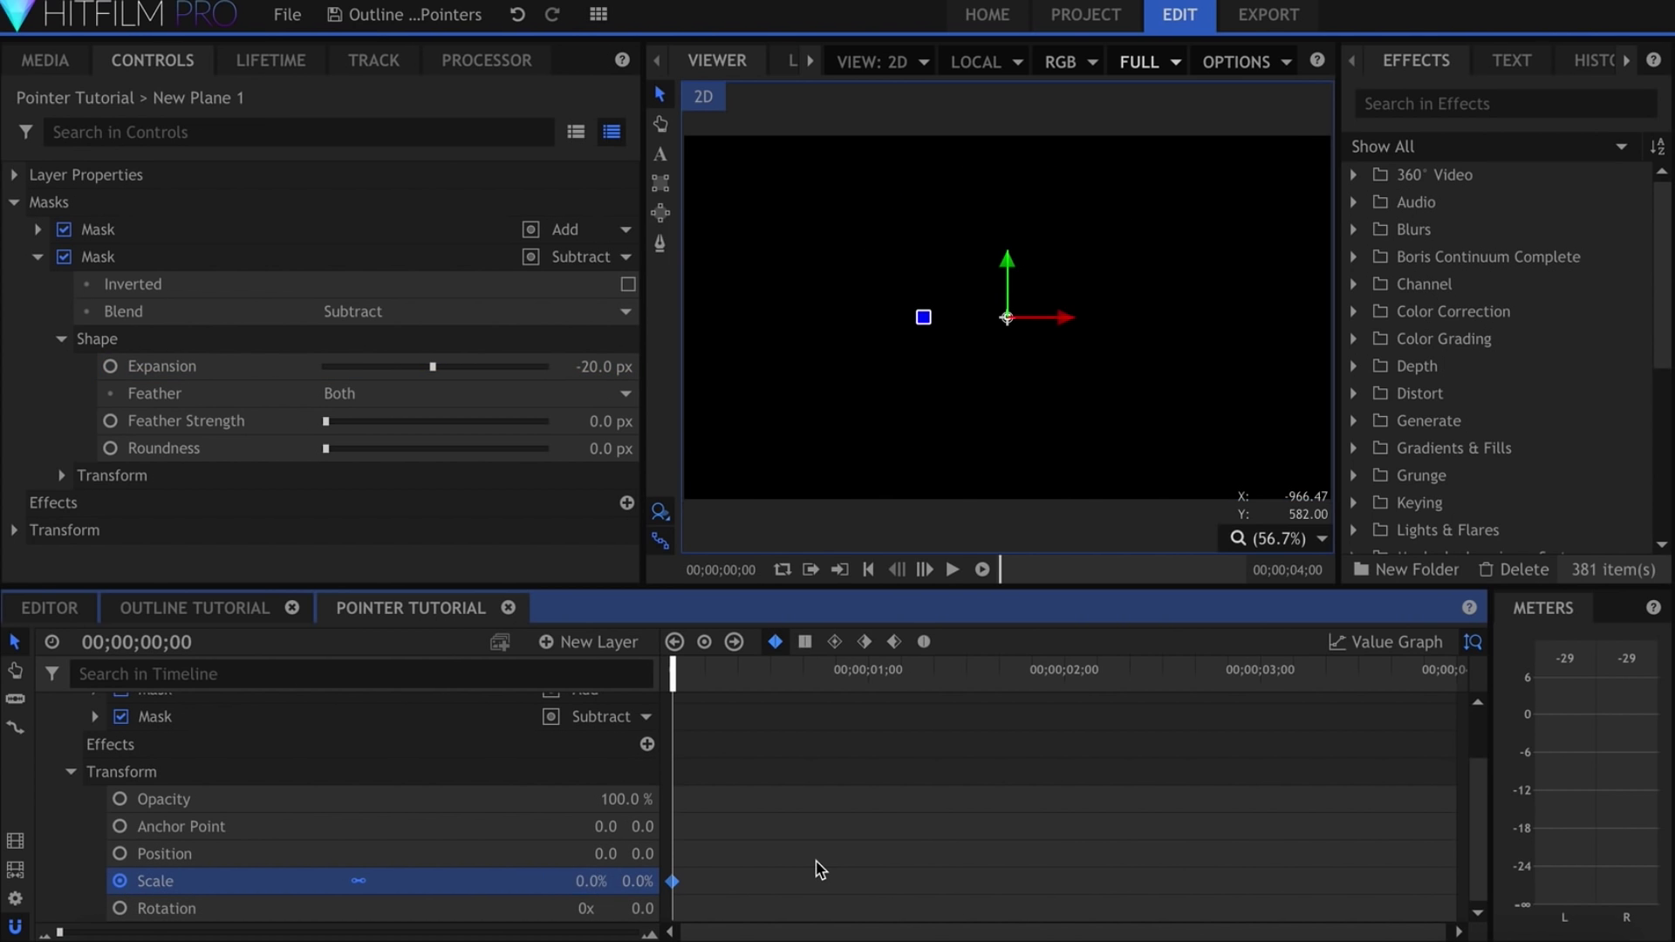
drag(671, 874, 729, 873)
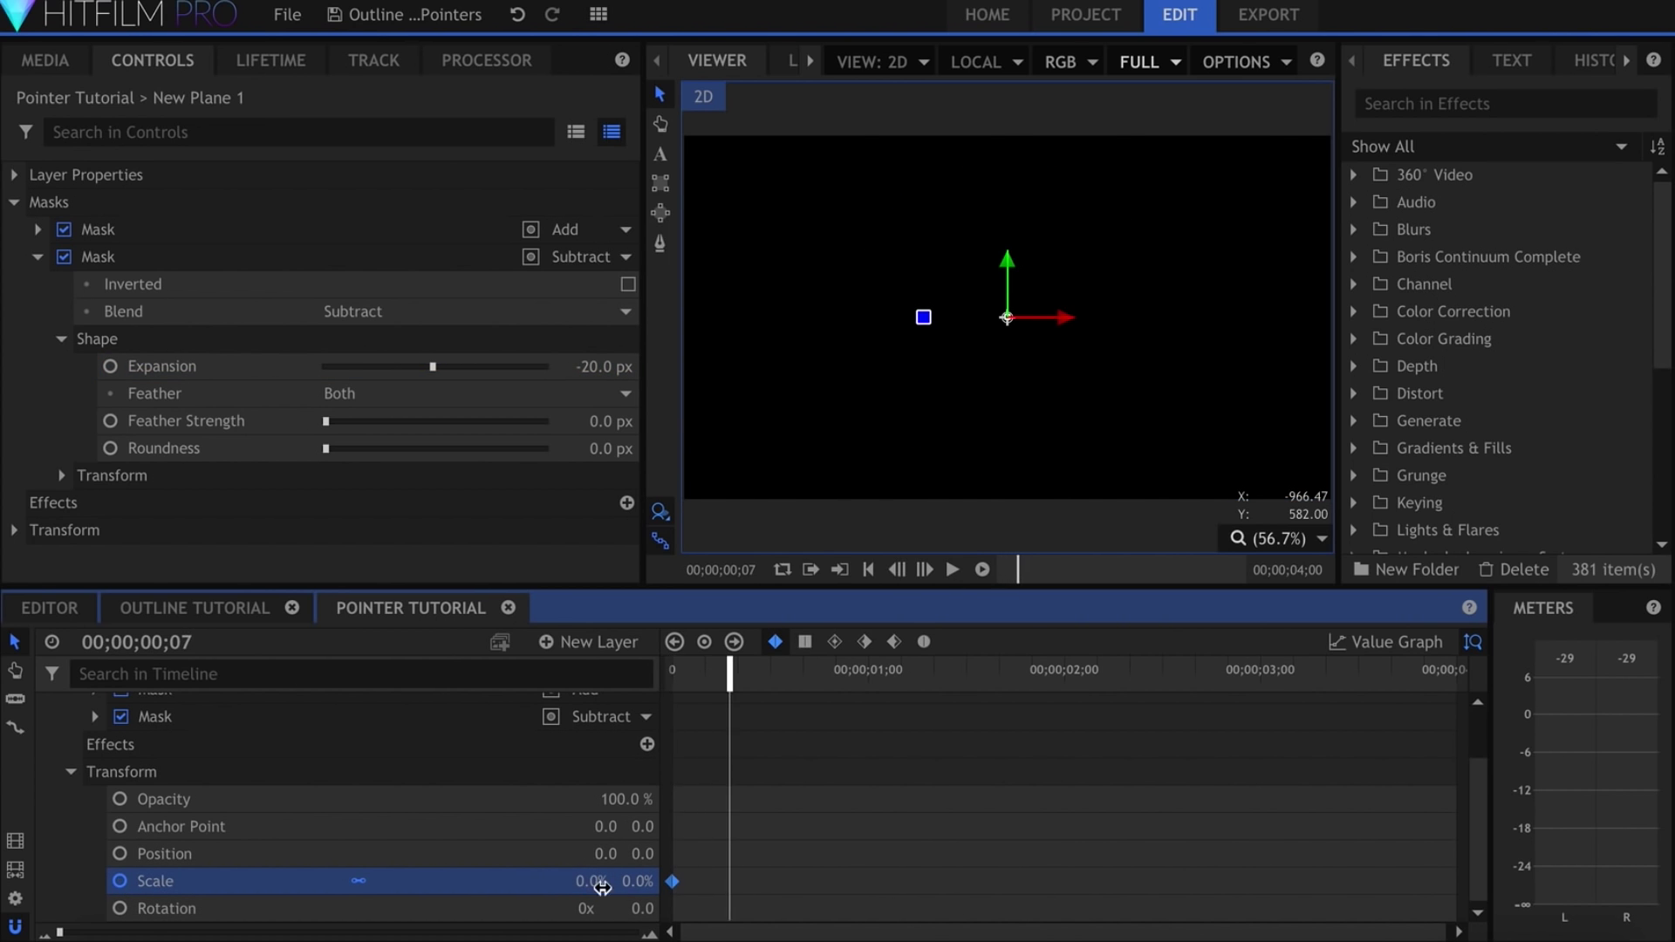
text(110)
key(Return)
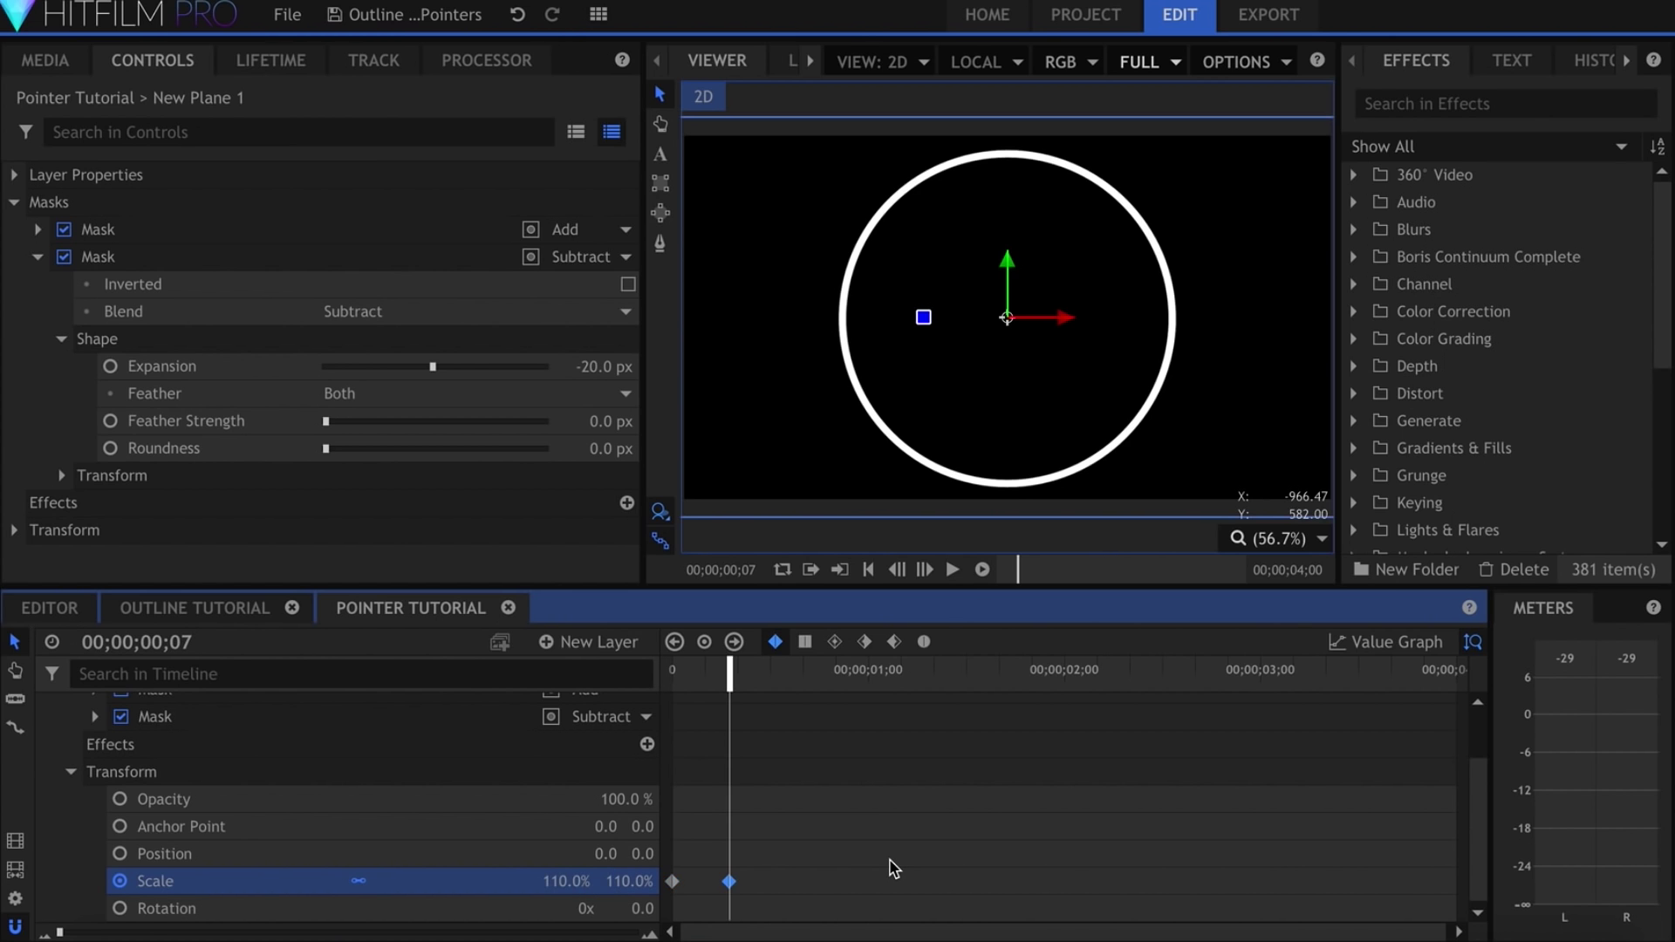
key(Right)
click(575, 889)
key(Return)
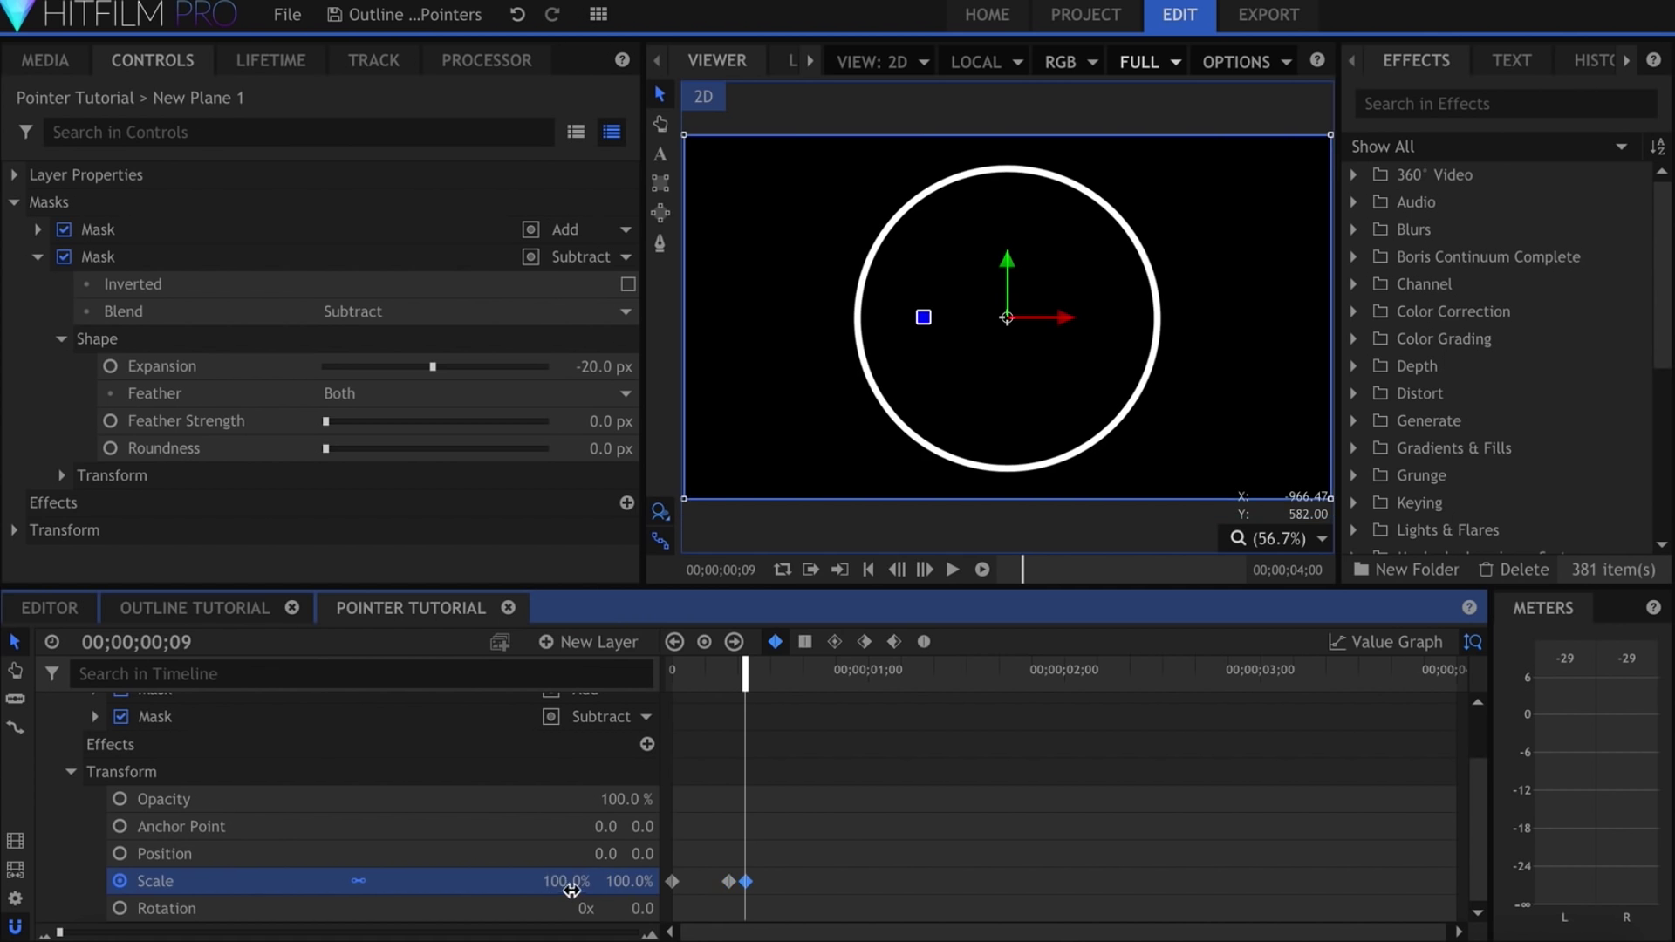
Preview the ring popping in from the start, with the viewer at half quality
click(970, 795)
key(Home)
key(space)
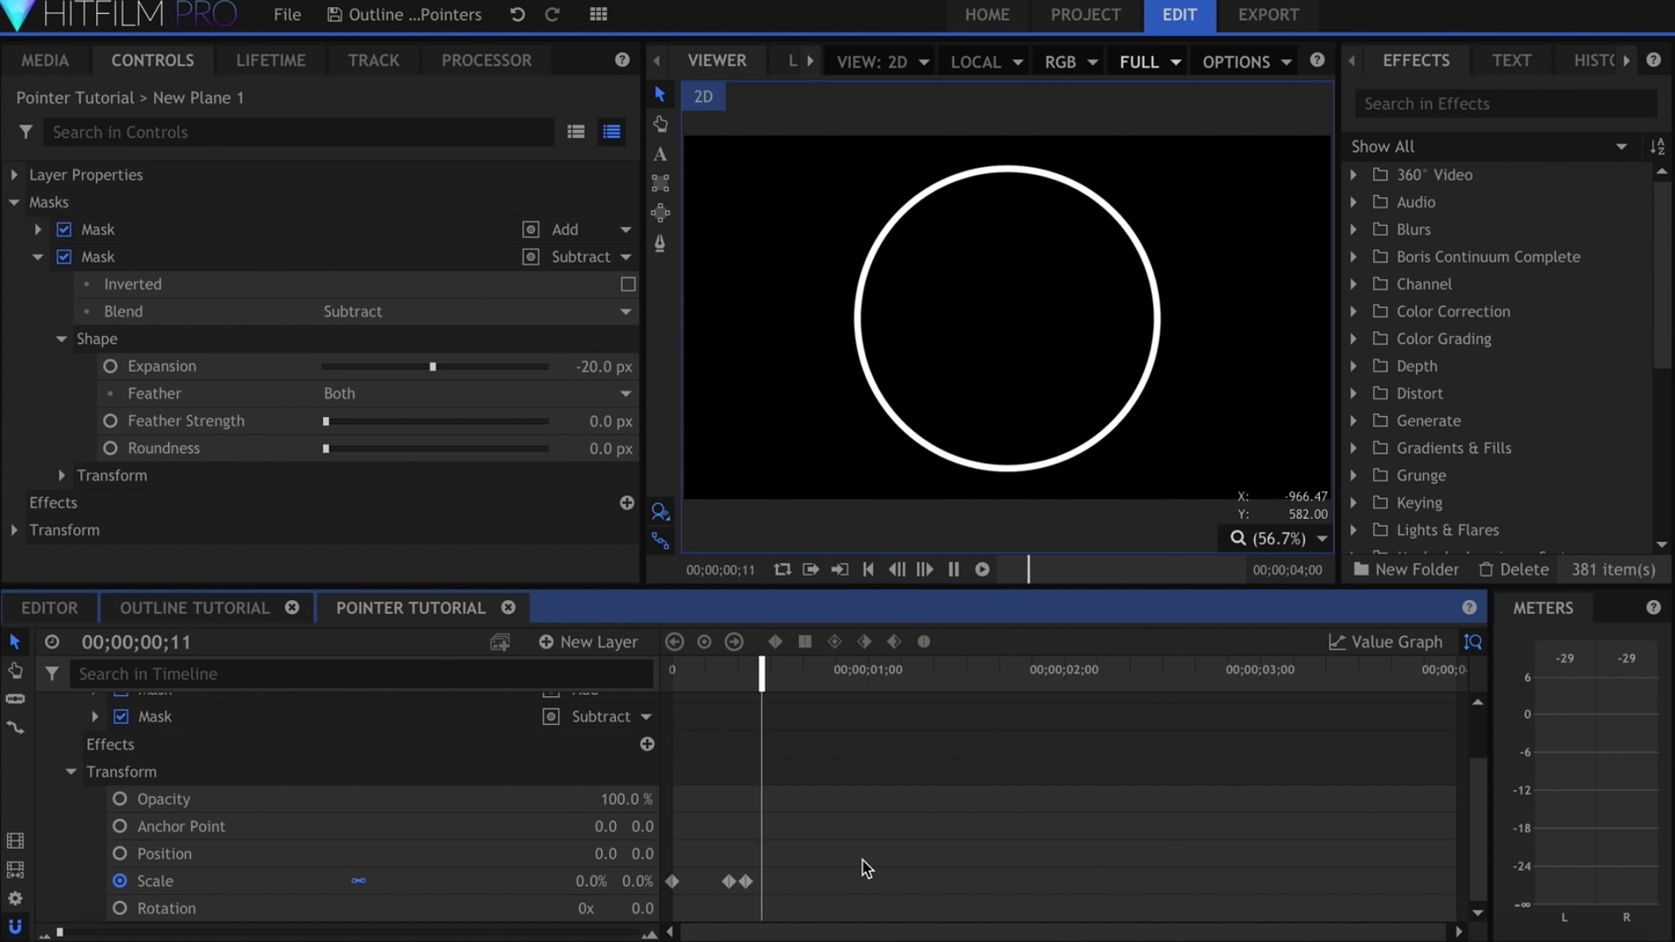
click(1151, 60)
click(1160, 153)
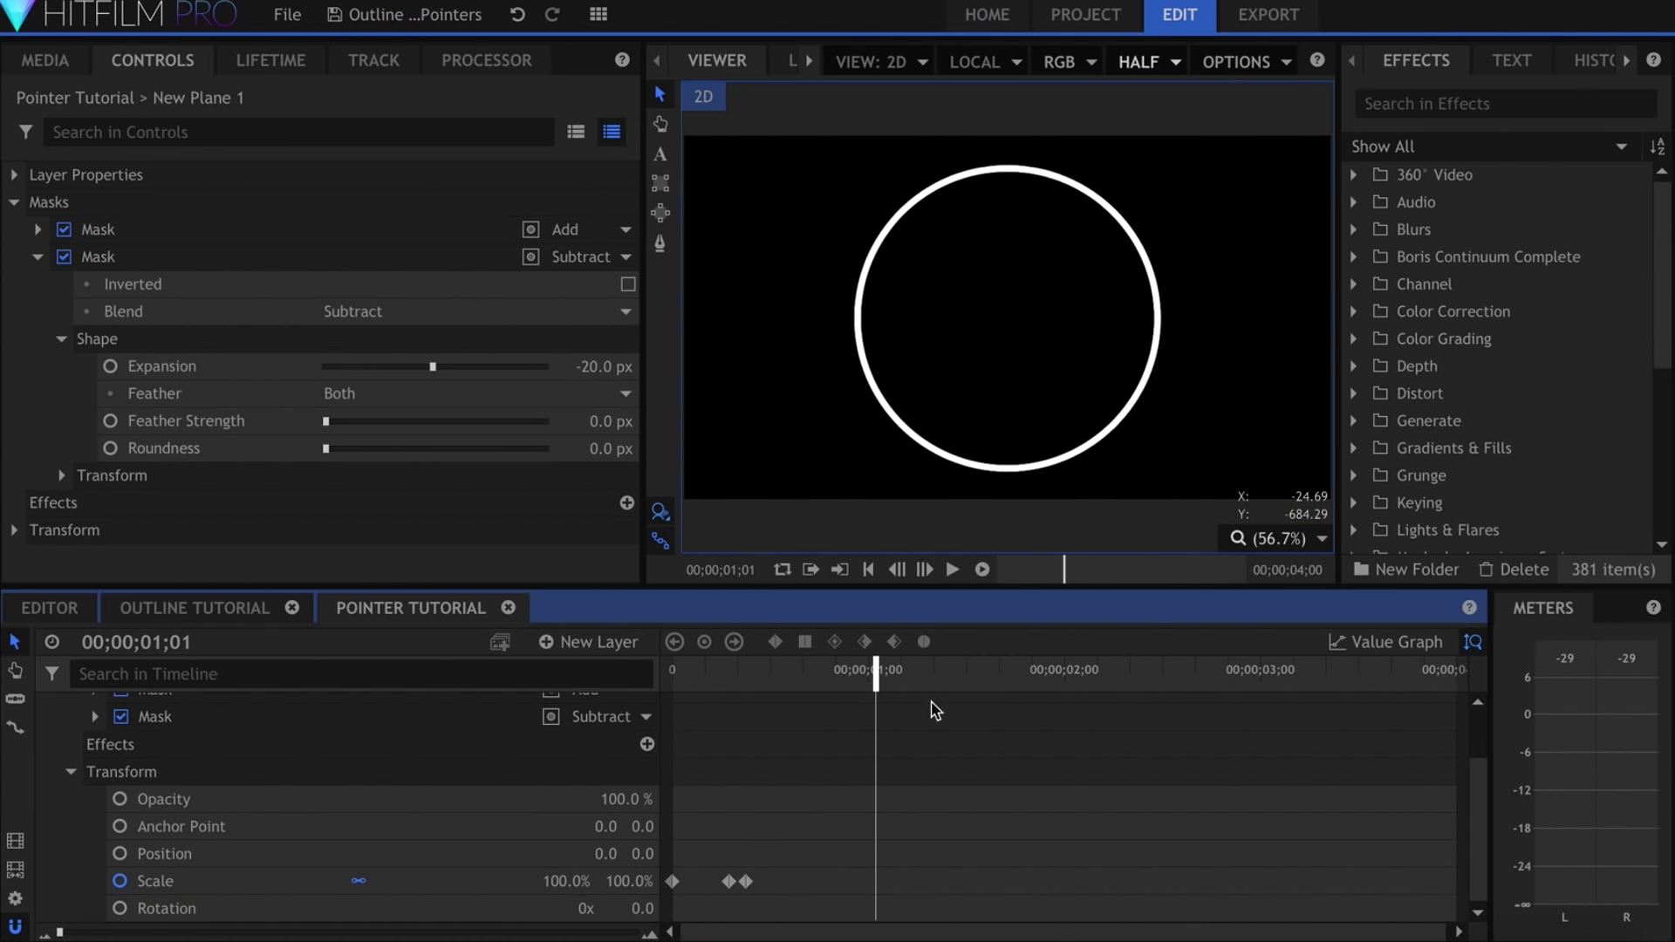
key(Home)
key(space)
Set the inner mask's Expansion to -30 to thicken the ring
drag(812, 840, 655, 908)
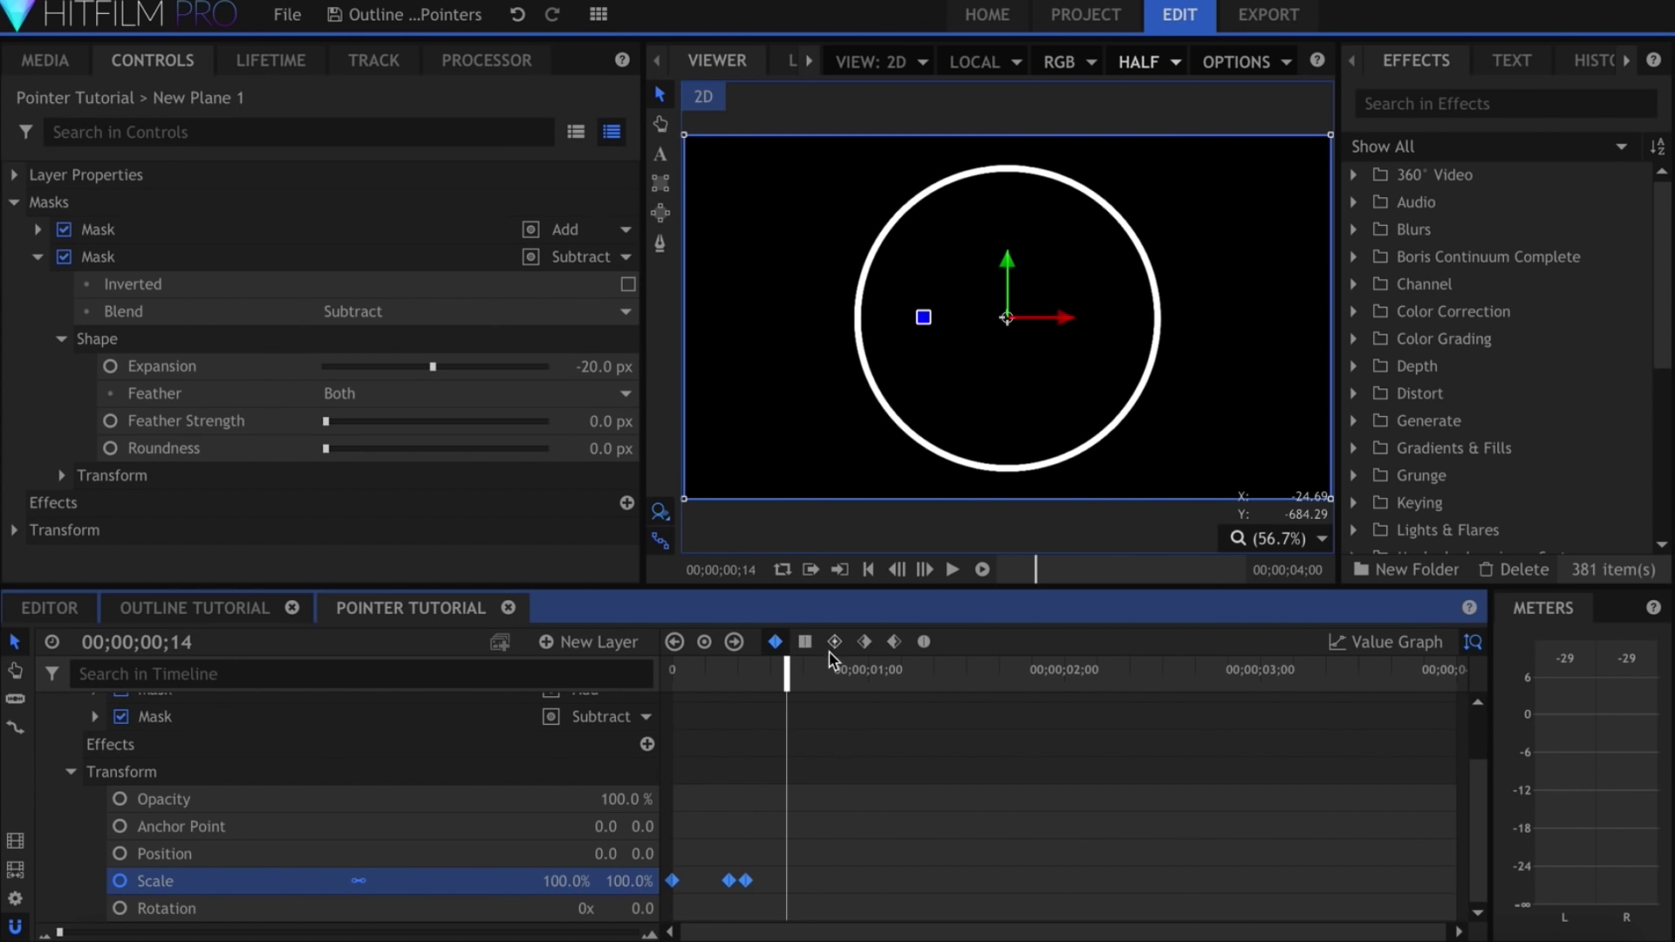
key(Home)
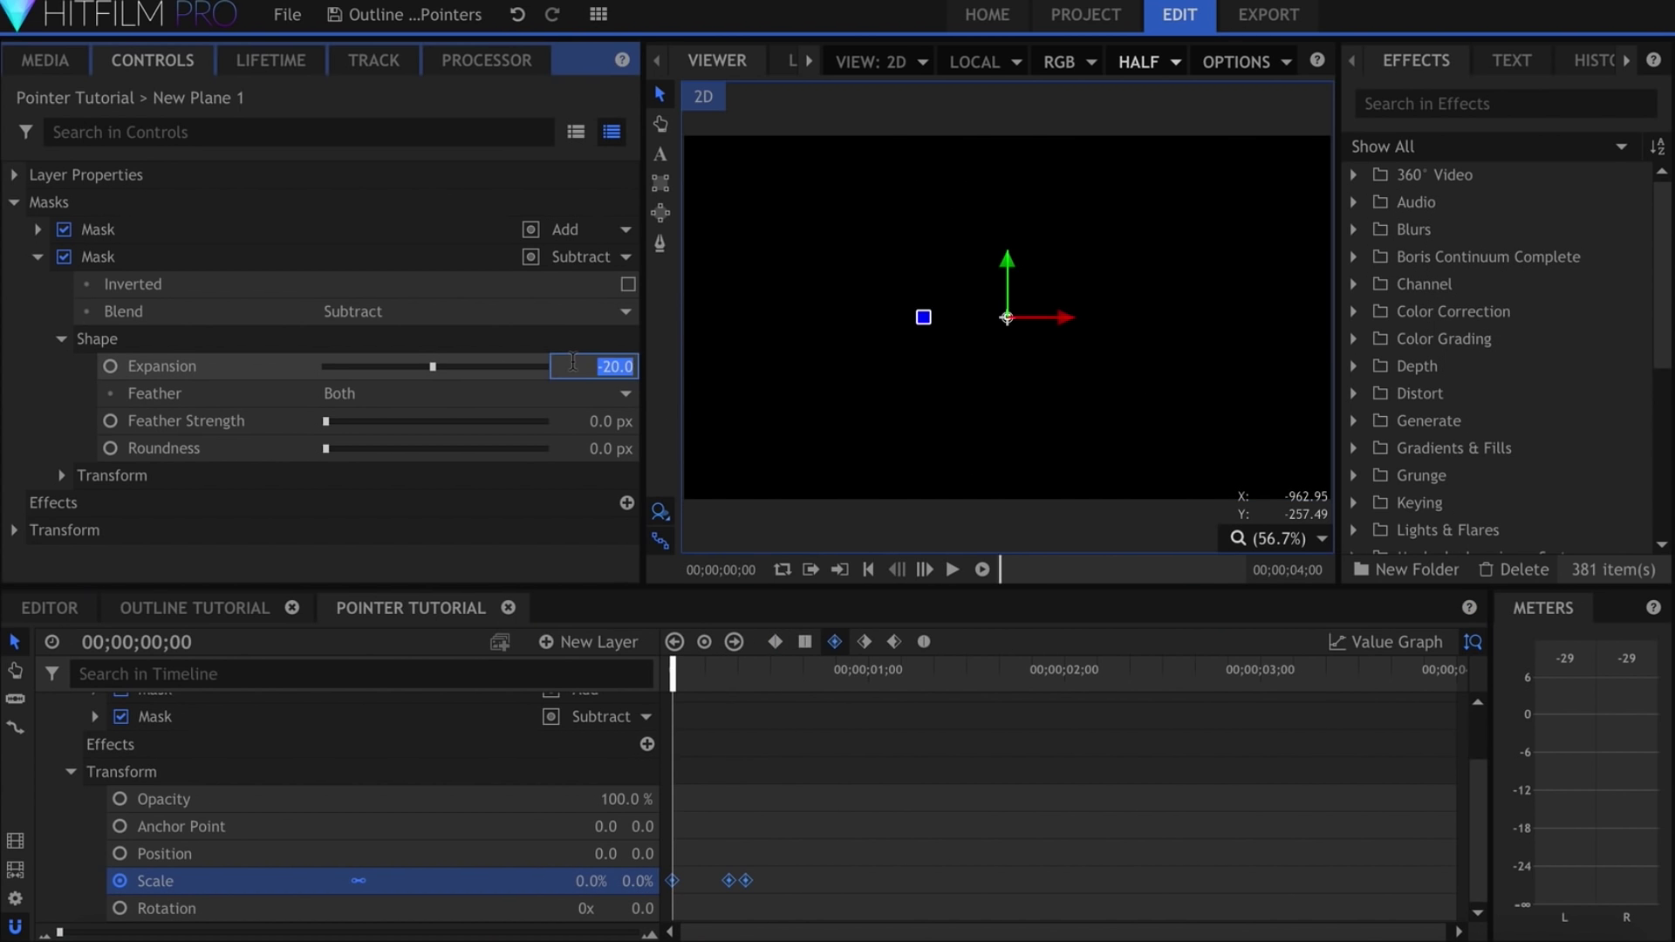
text(0)
key(Return)
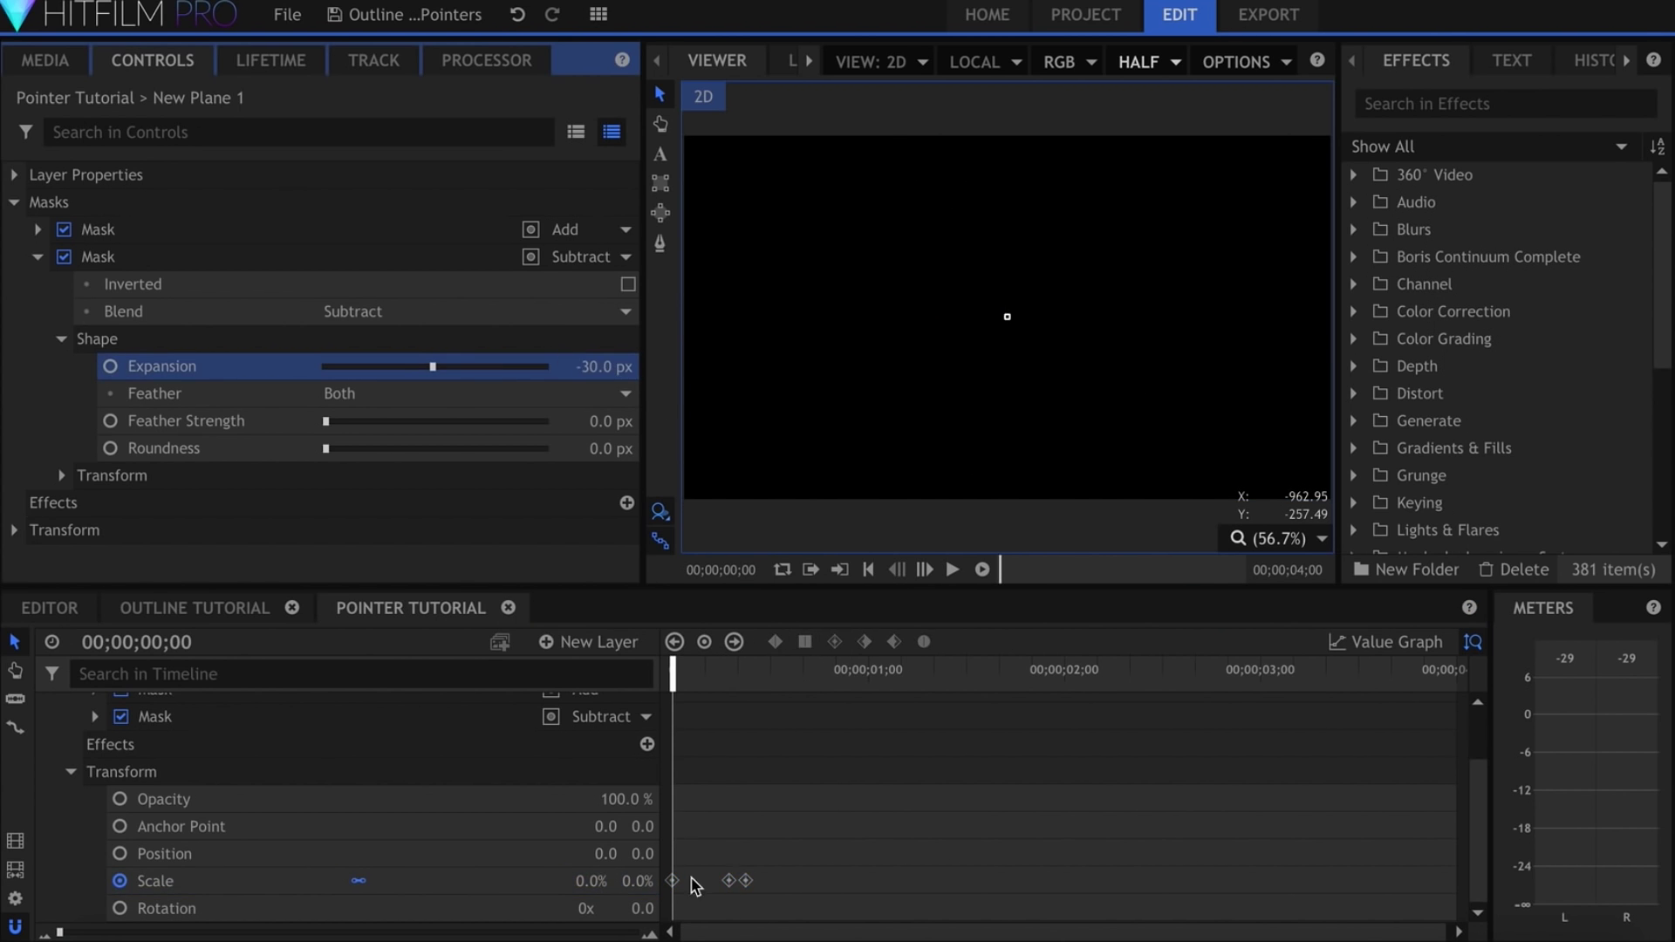
click(693, 886)
Add a New Point layer, parent the ring to it, and shrink and move it lower-left
key(ctrl+alt+shift+p)
click(561, 734)
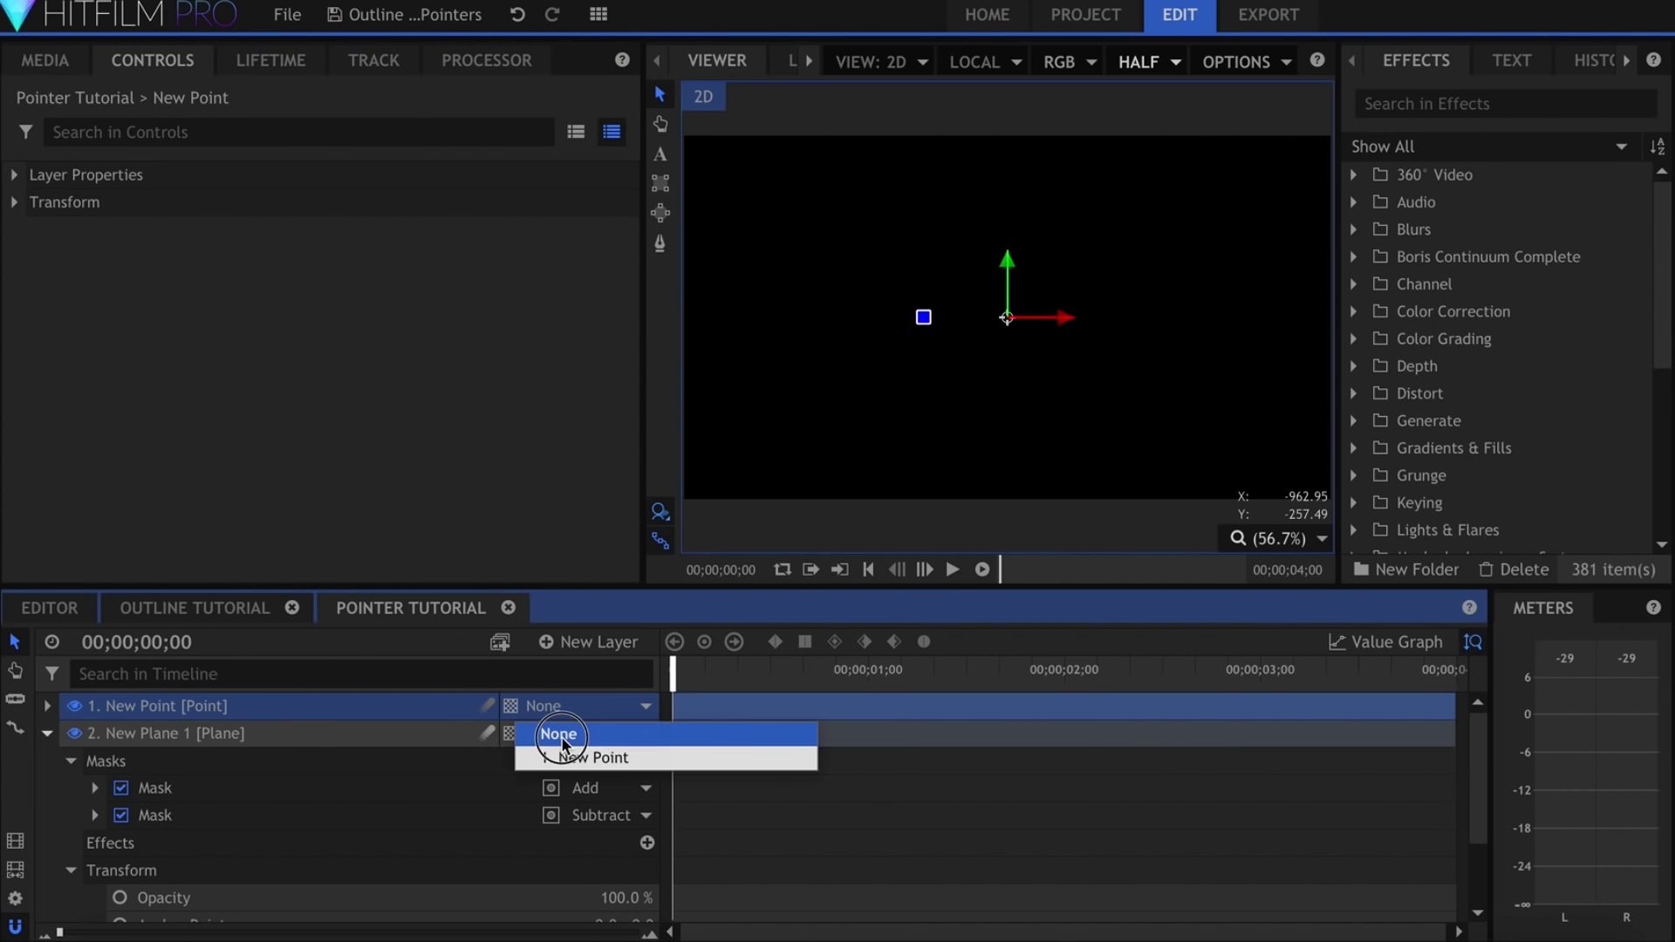
click(554, 758)
click(56, 206)
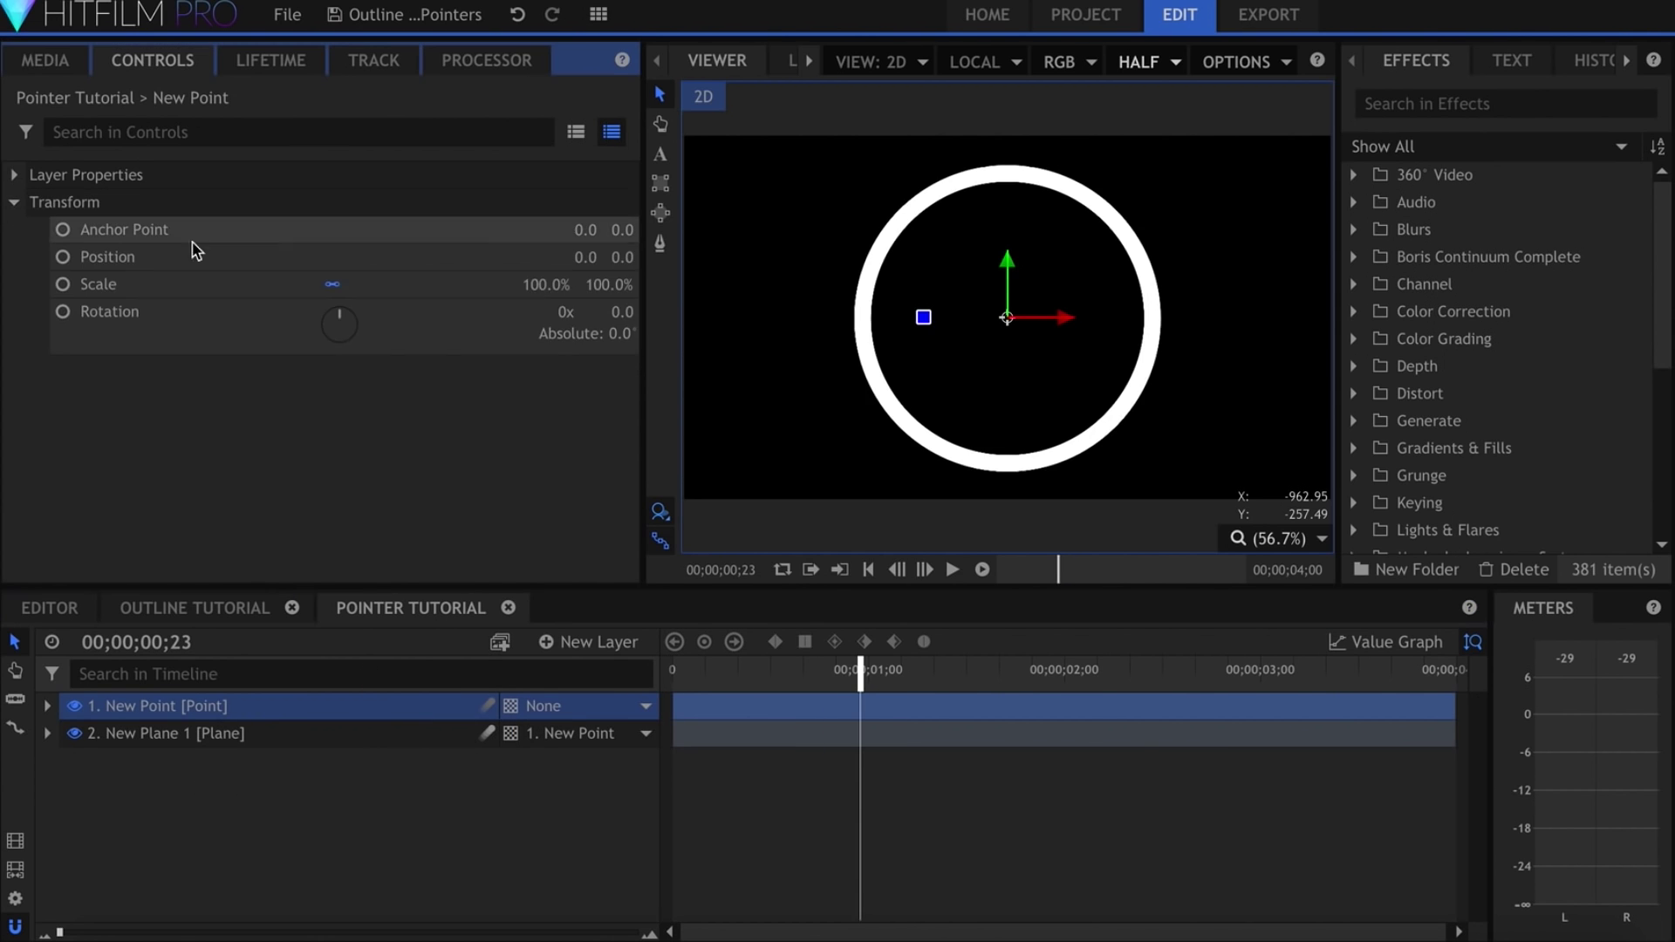
drag(333, 284, 333, 284)
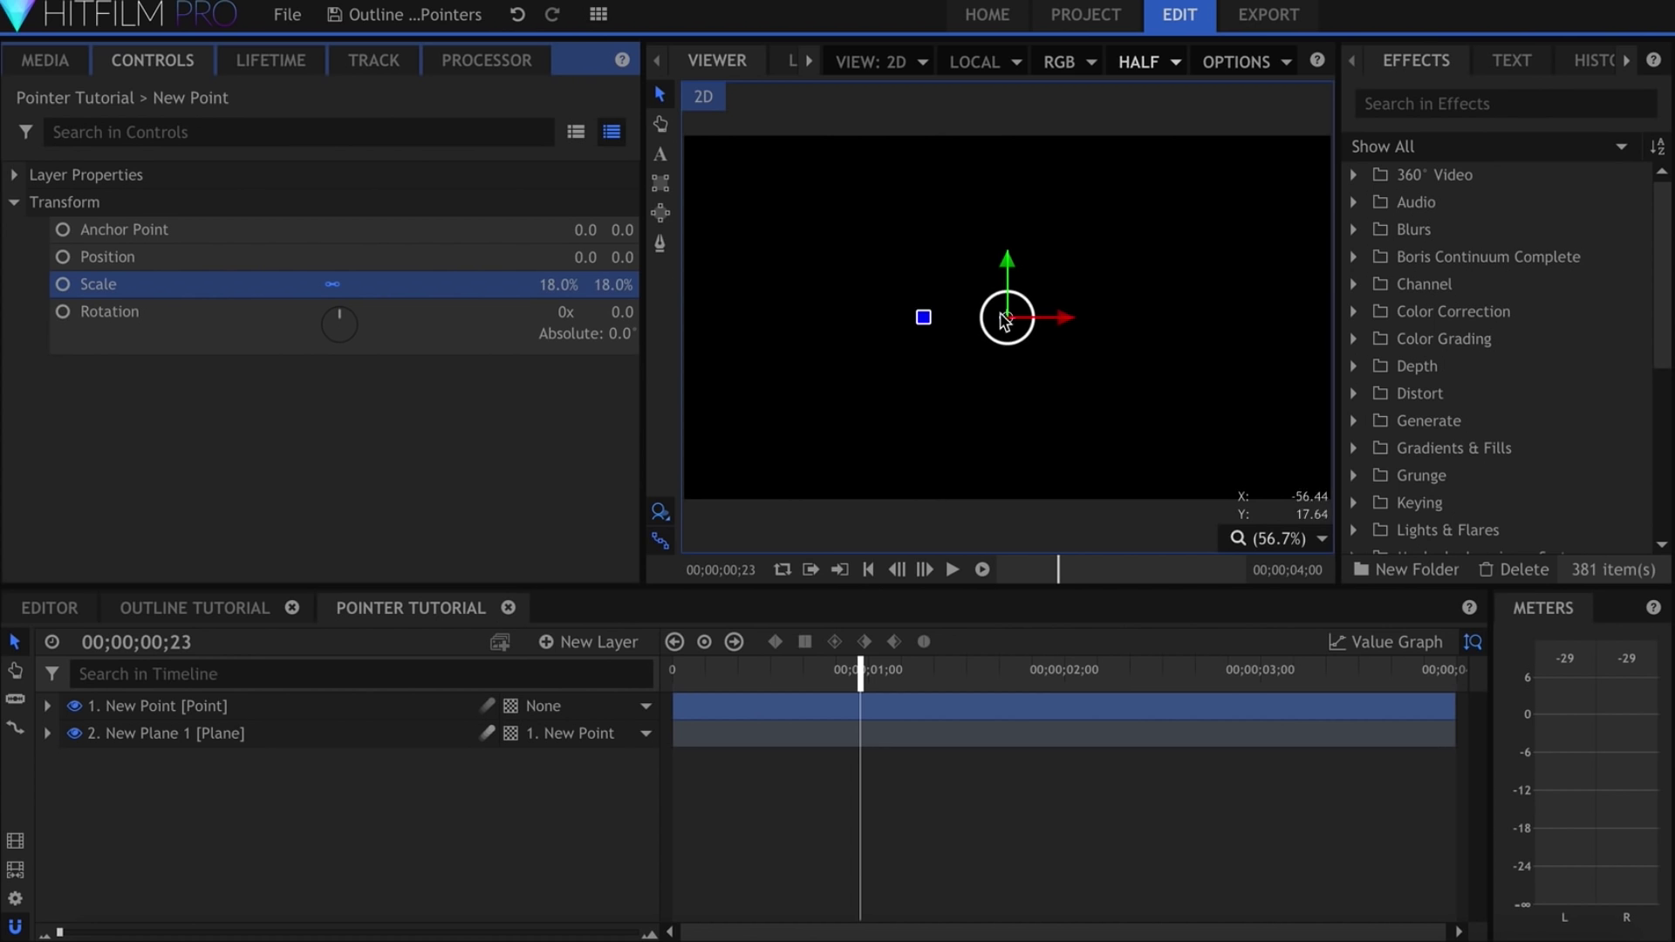
drag(1003, 320, 754, 445)
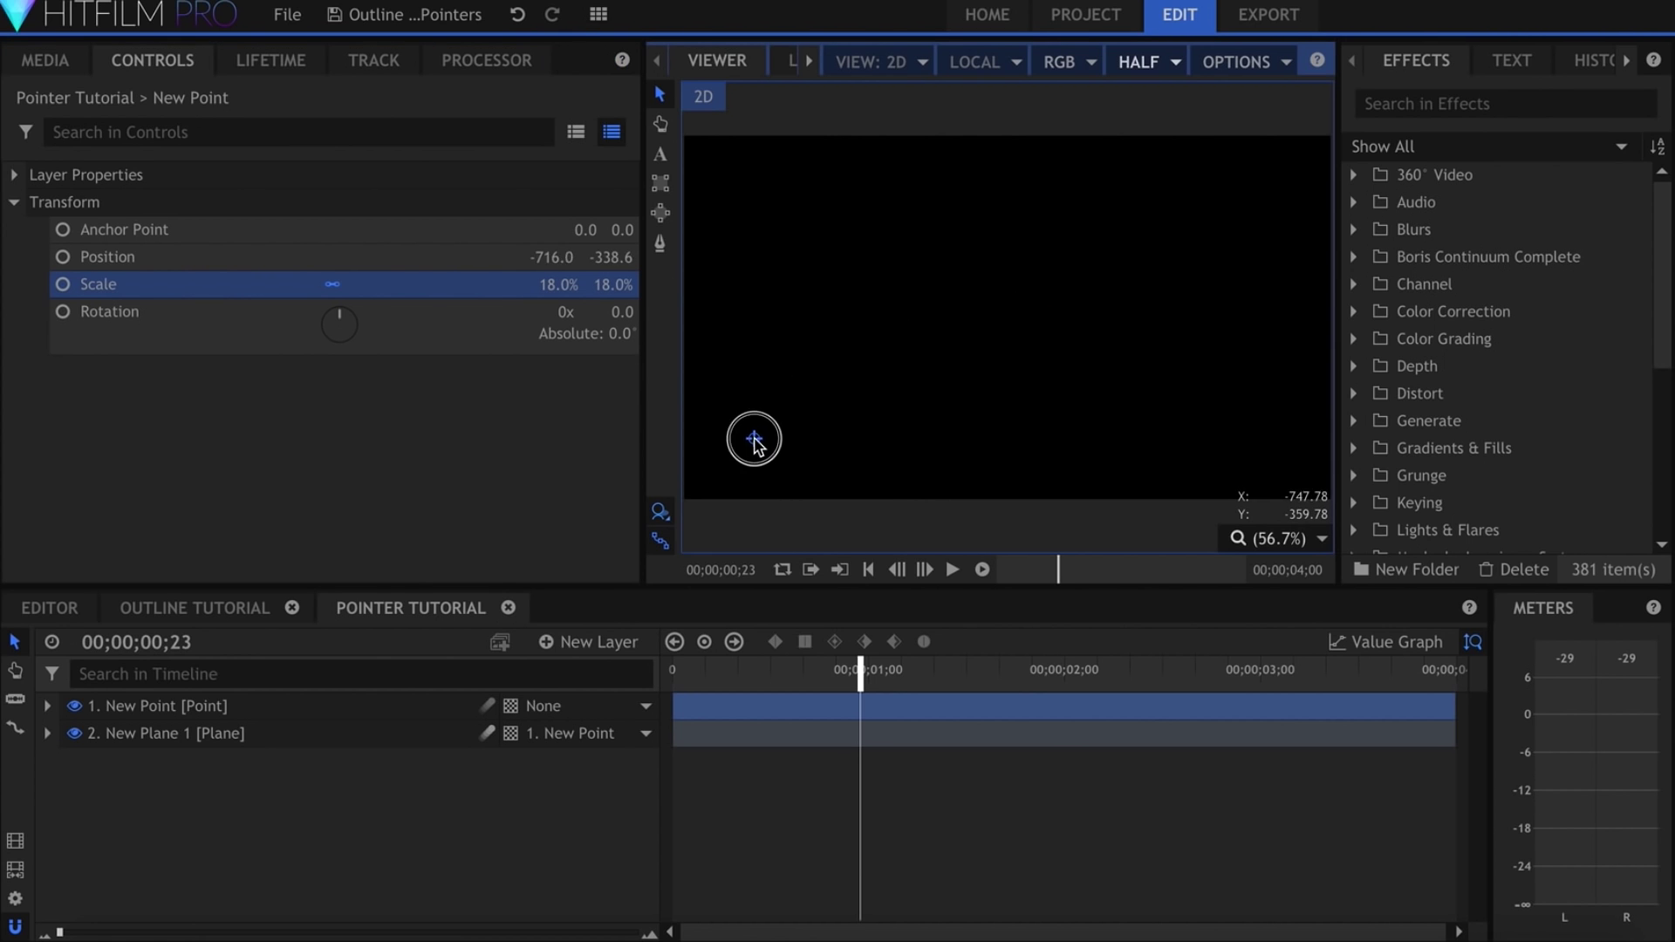
Add New Plane 1 as a new top layer at 30% opacity
click(68, 58)
click(226, 709)
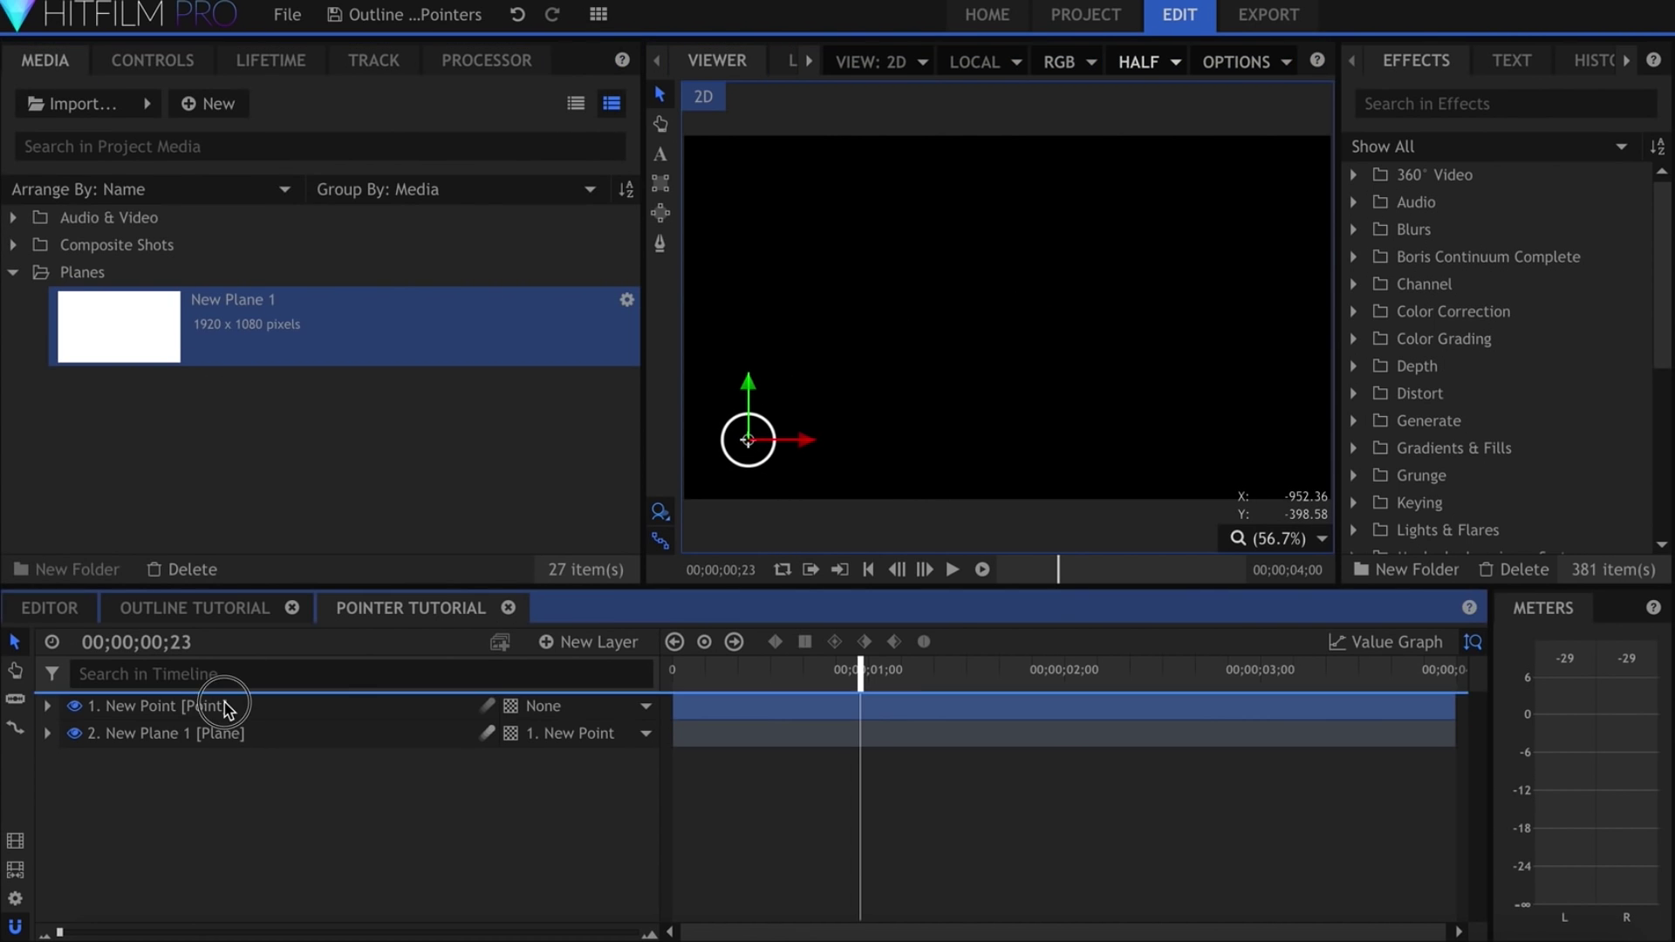
drag(226, 709, 226, 711)
click(151, 59)
click(15, 257)
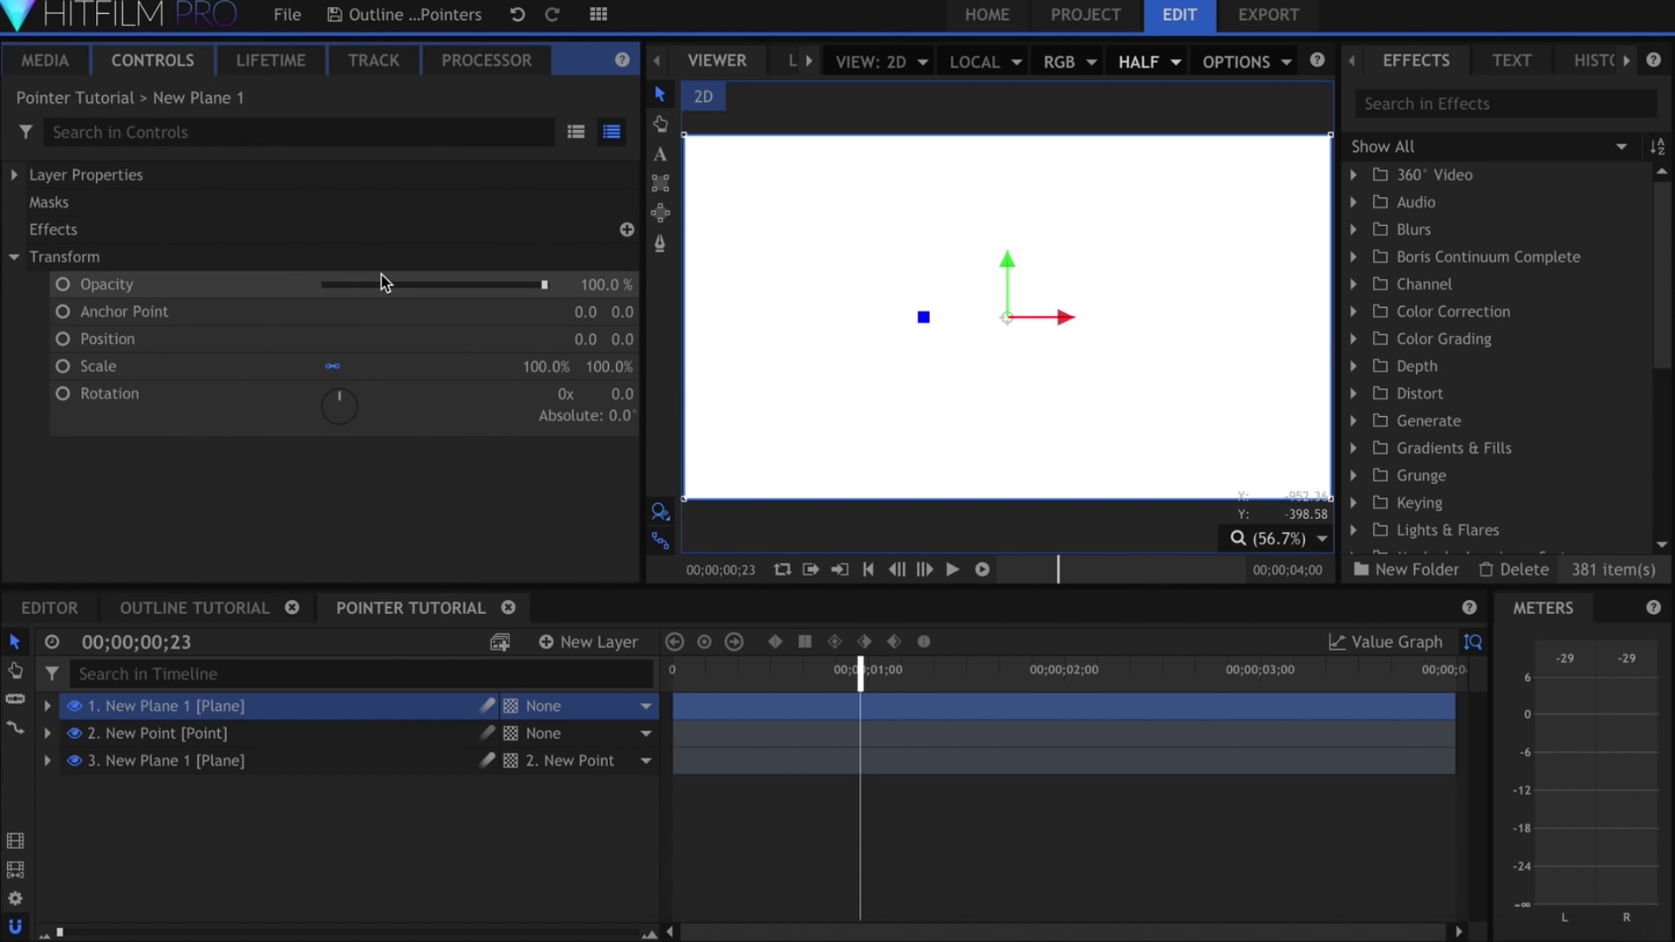
drag(381, 283, 390, 284)
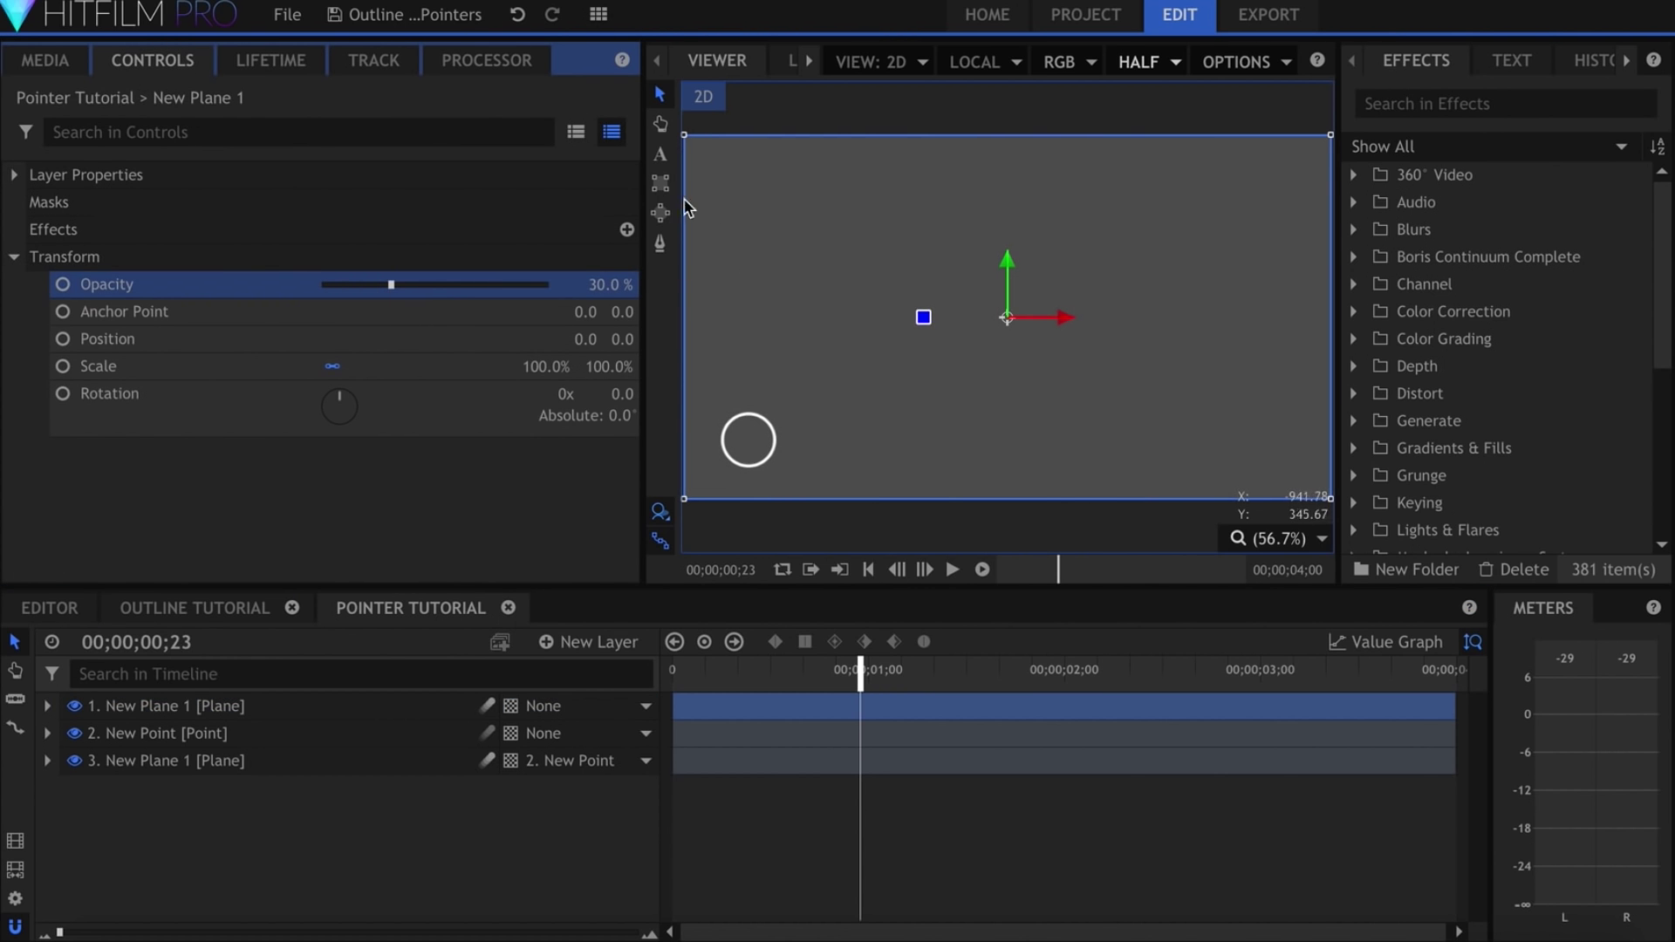
Mask the plane into a line: a thin horizontal bar plus a diagonal band to the circle
click(659, 192)
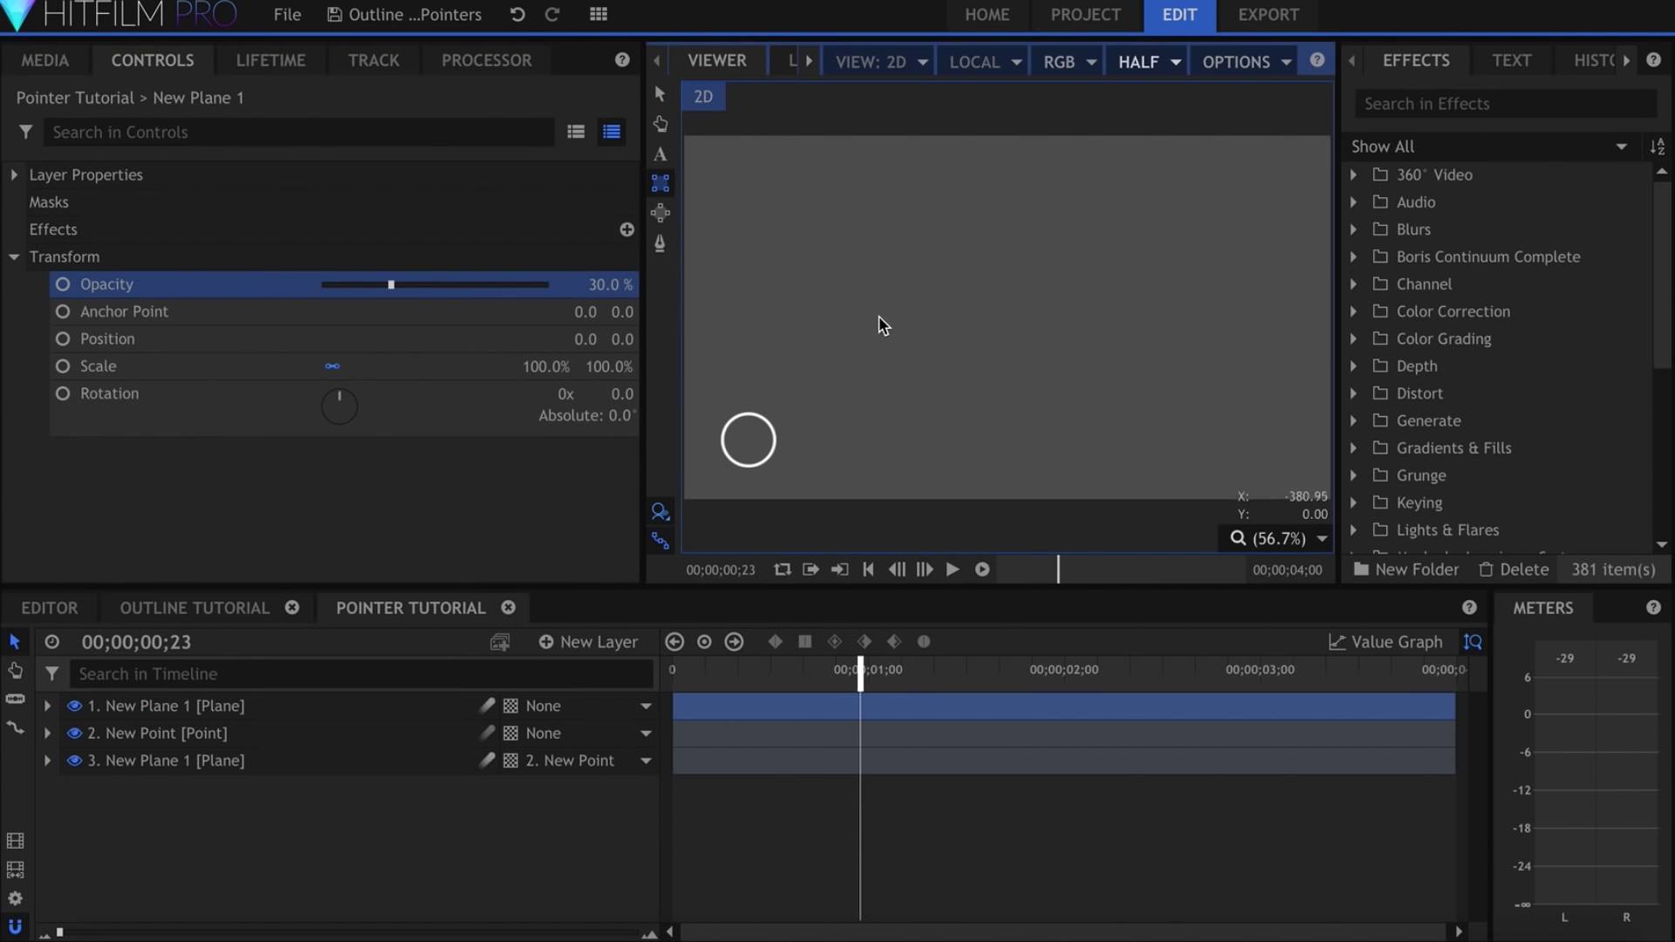
drag(855, 323, 1314, 330)
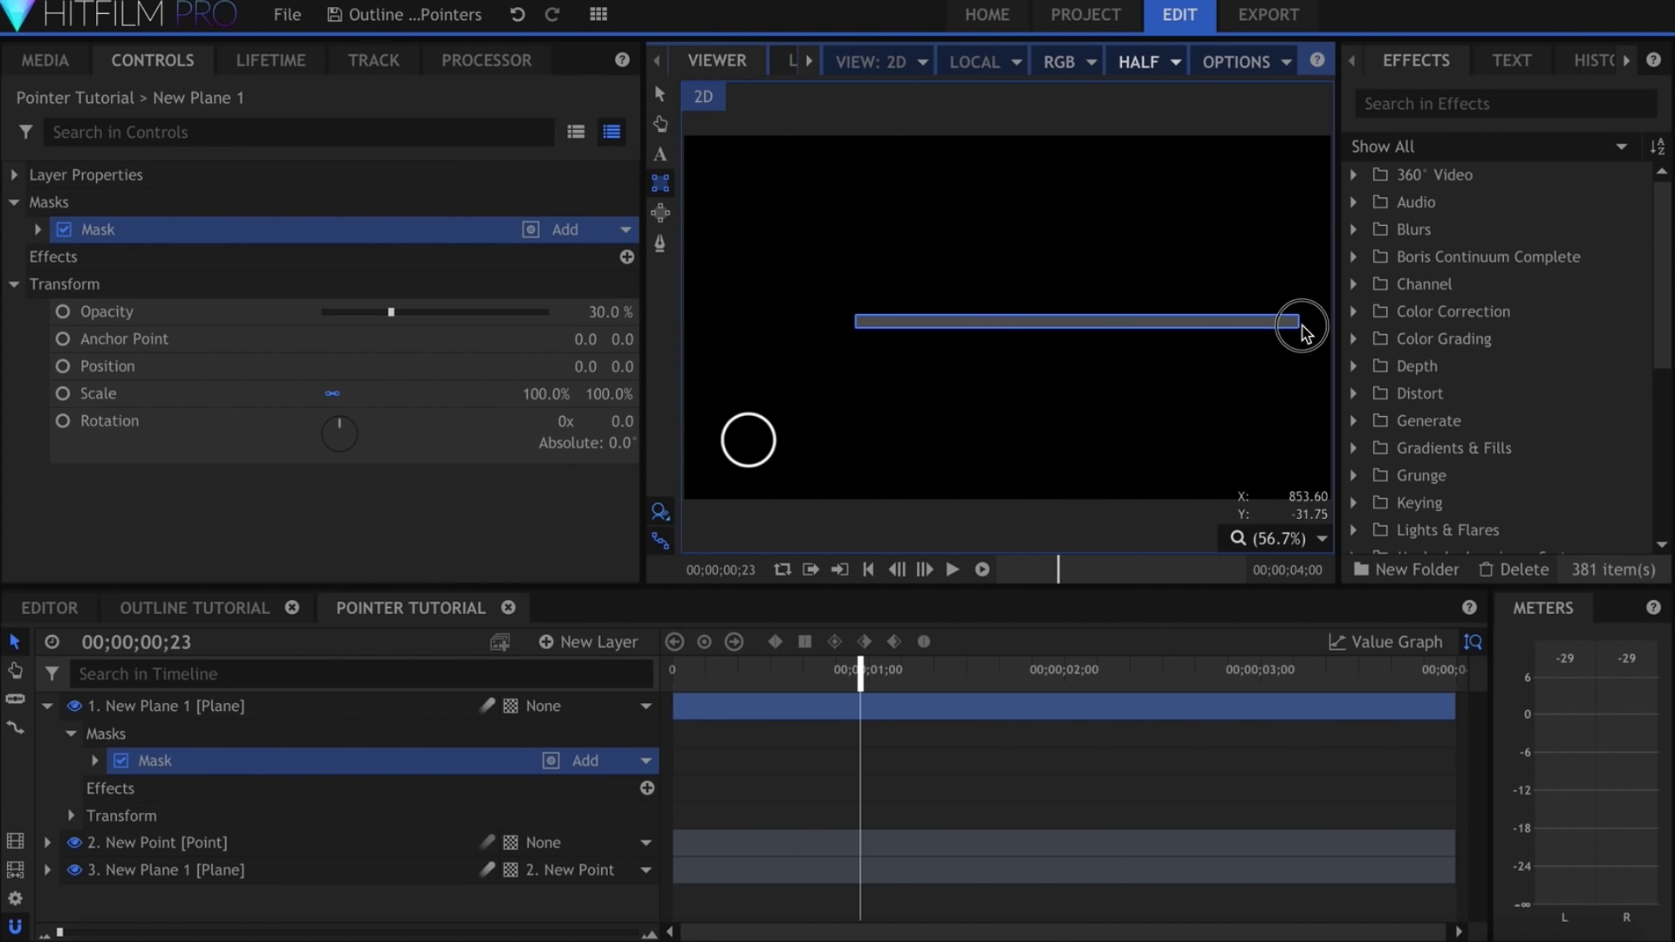
drag(1315, 329, 1320, 330)
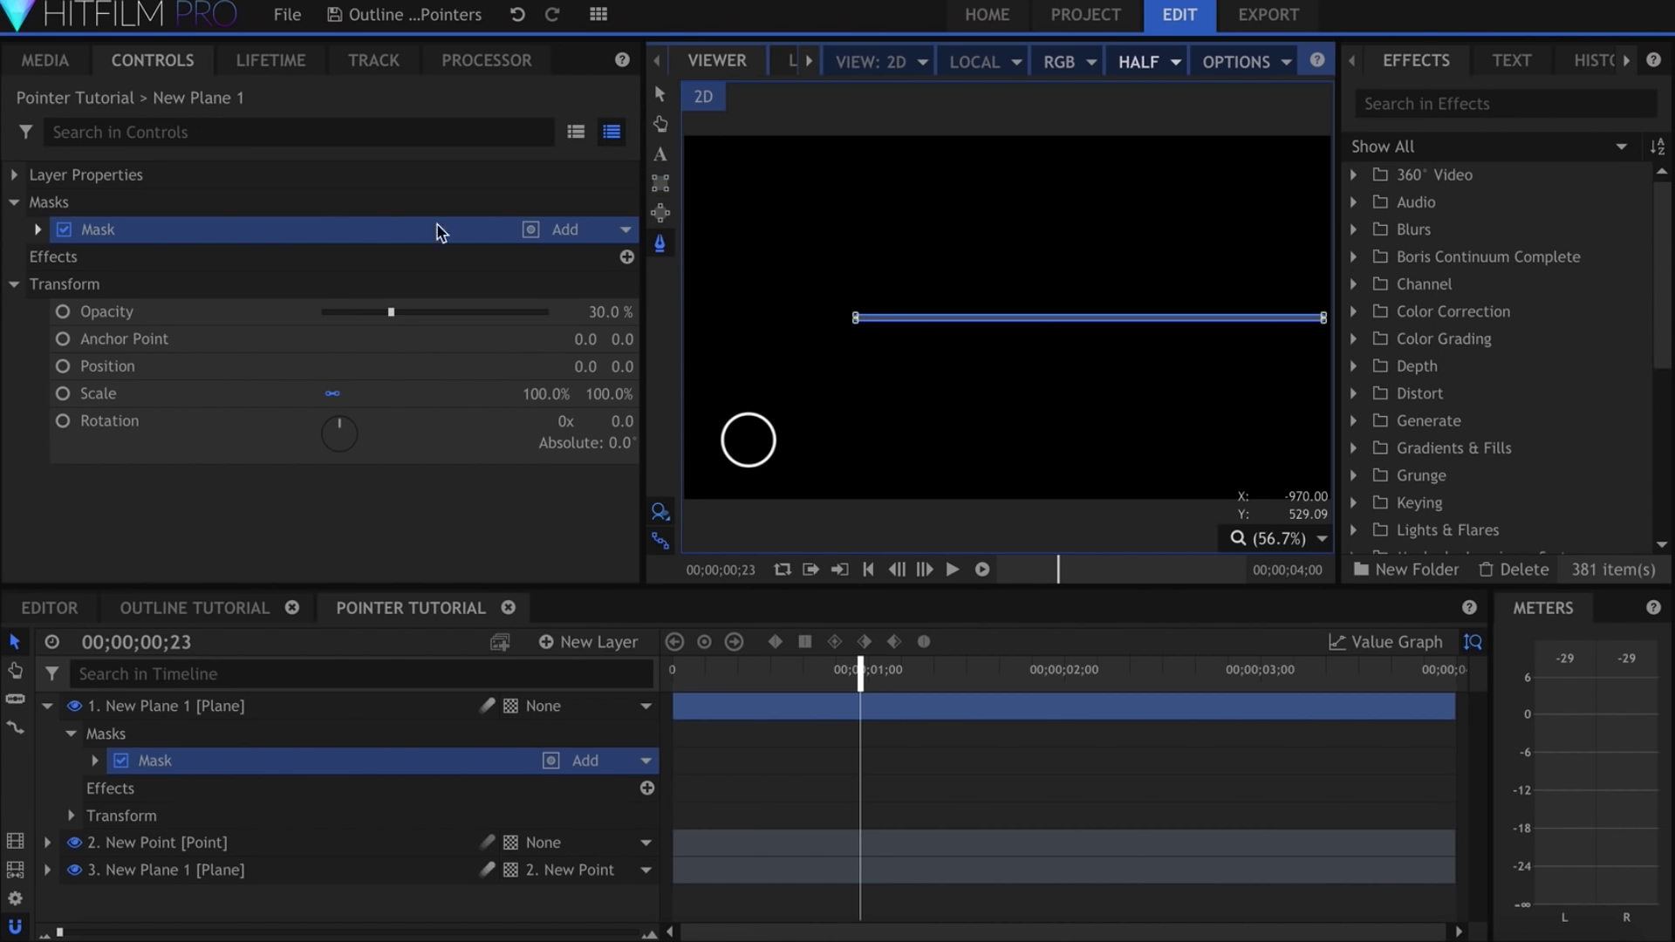
click(341, 204)
scroll(764, 356, up, 1)
scroll(765, 357, up, 2)
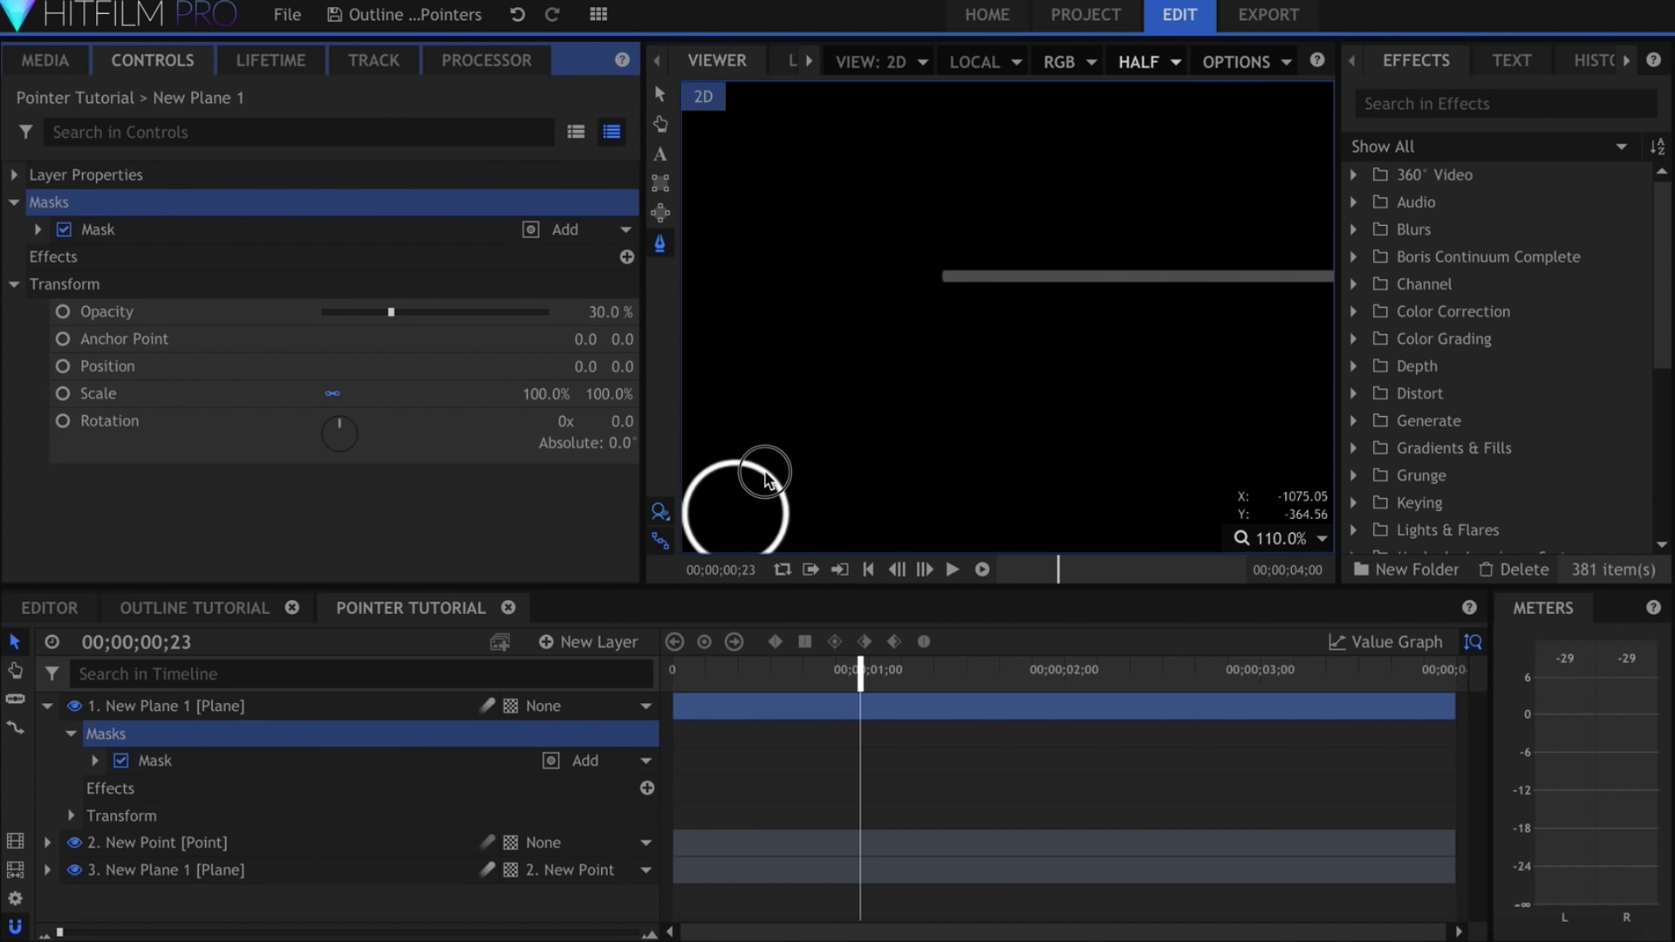
click(764, 474)
click(946, 275)
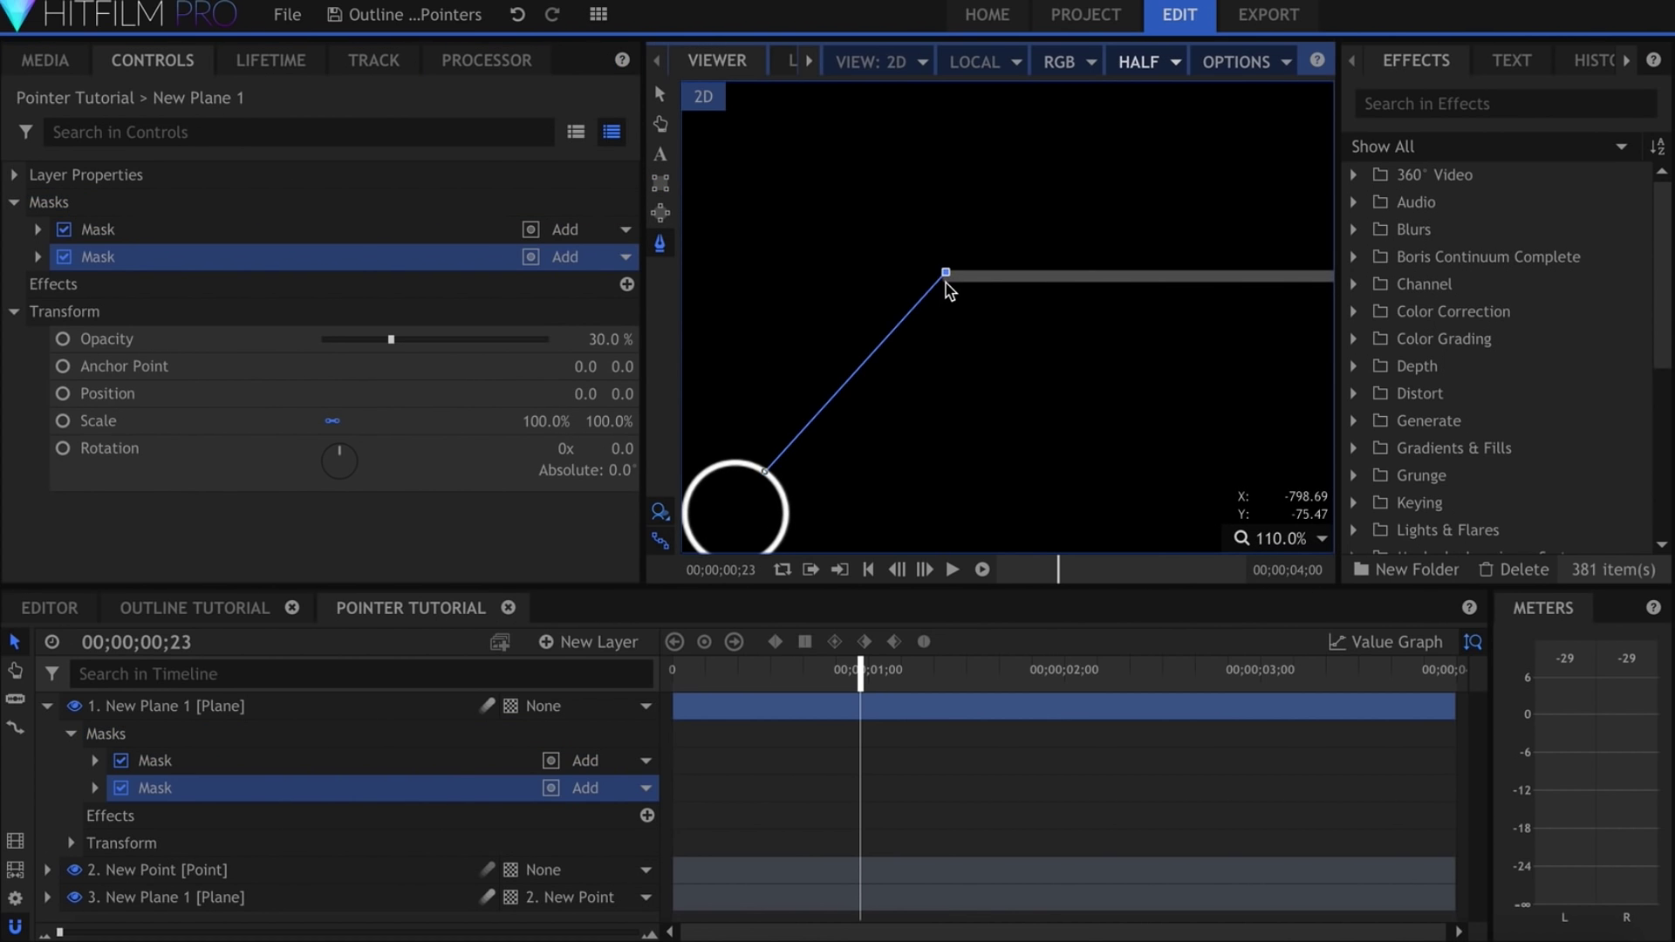
click(776, 485)
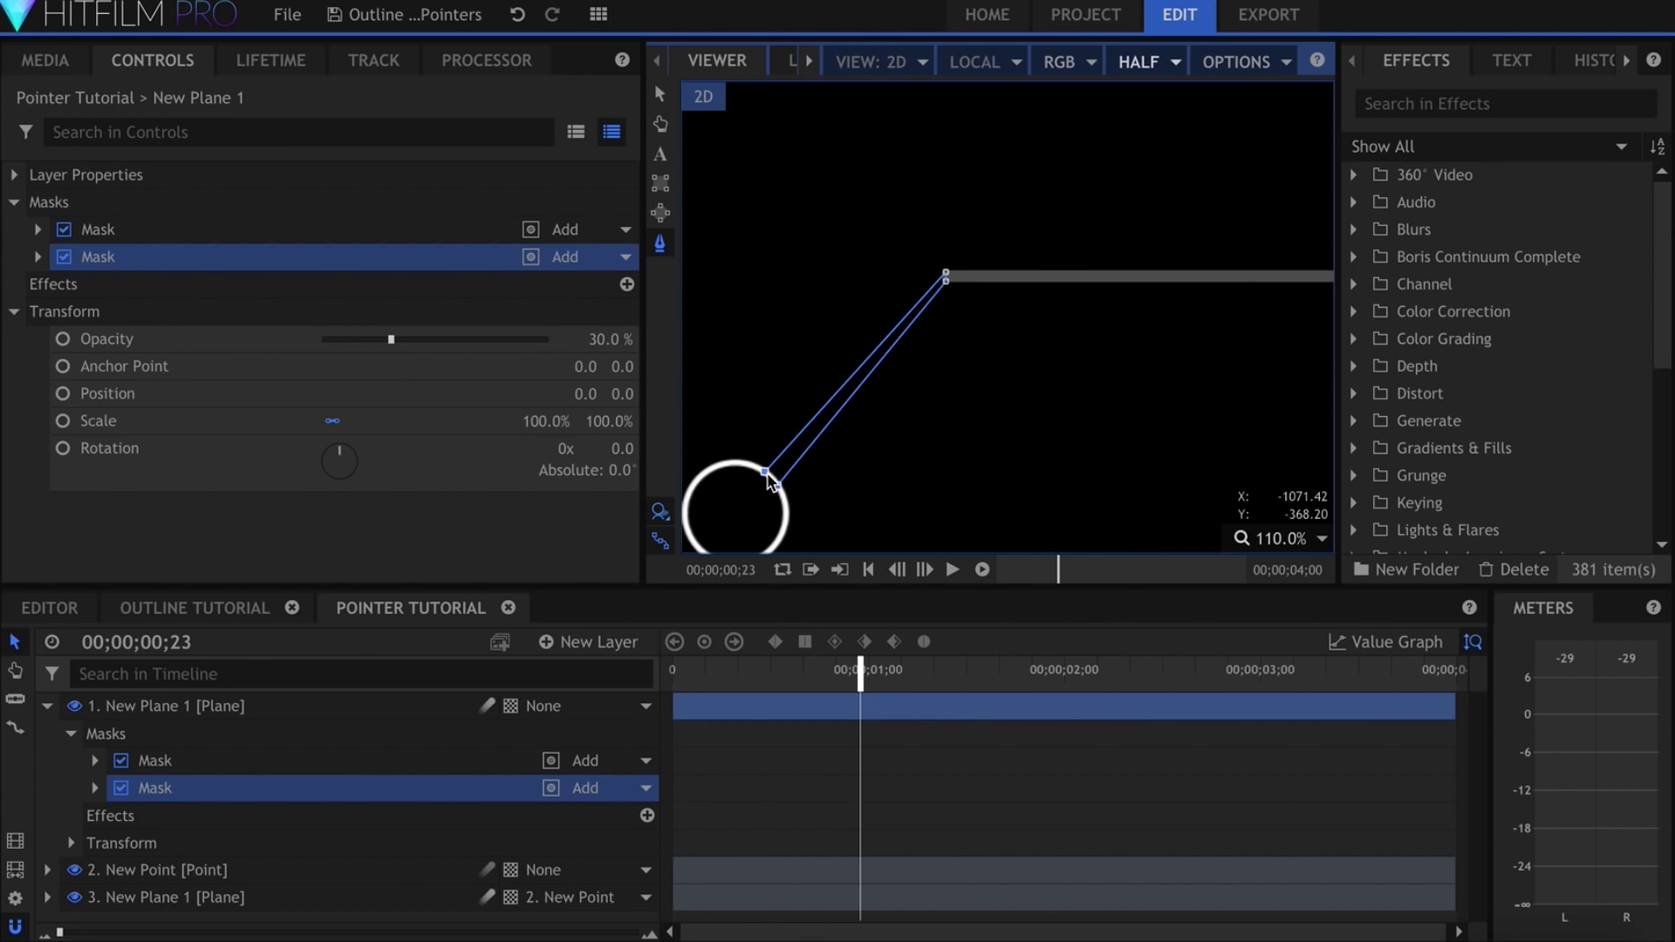
scroll(772, 497, up, 4)
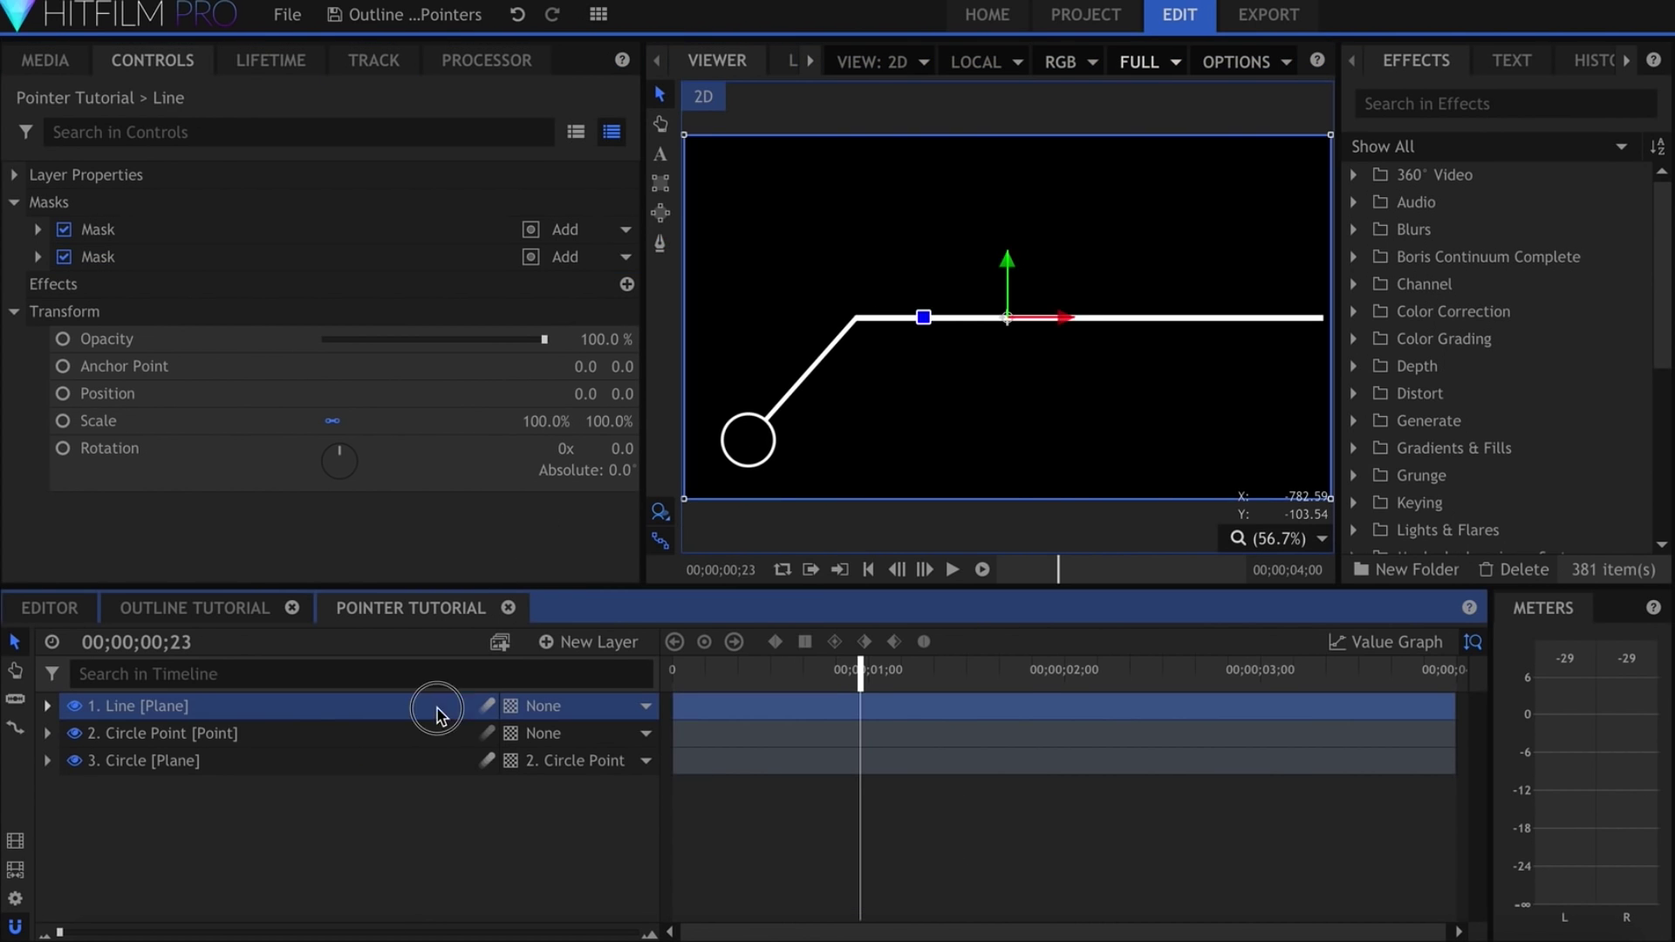
Add a full-plane rectangle mask with its blend set to Subtract
click(661, 182)
mouse_move(713, 224)
mouse_down()
mouse_move(829, 318)
mouse_move(1347, 487)
mouse_up()
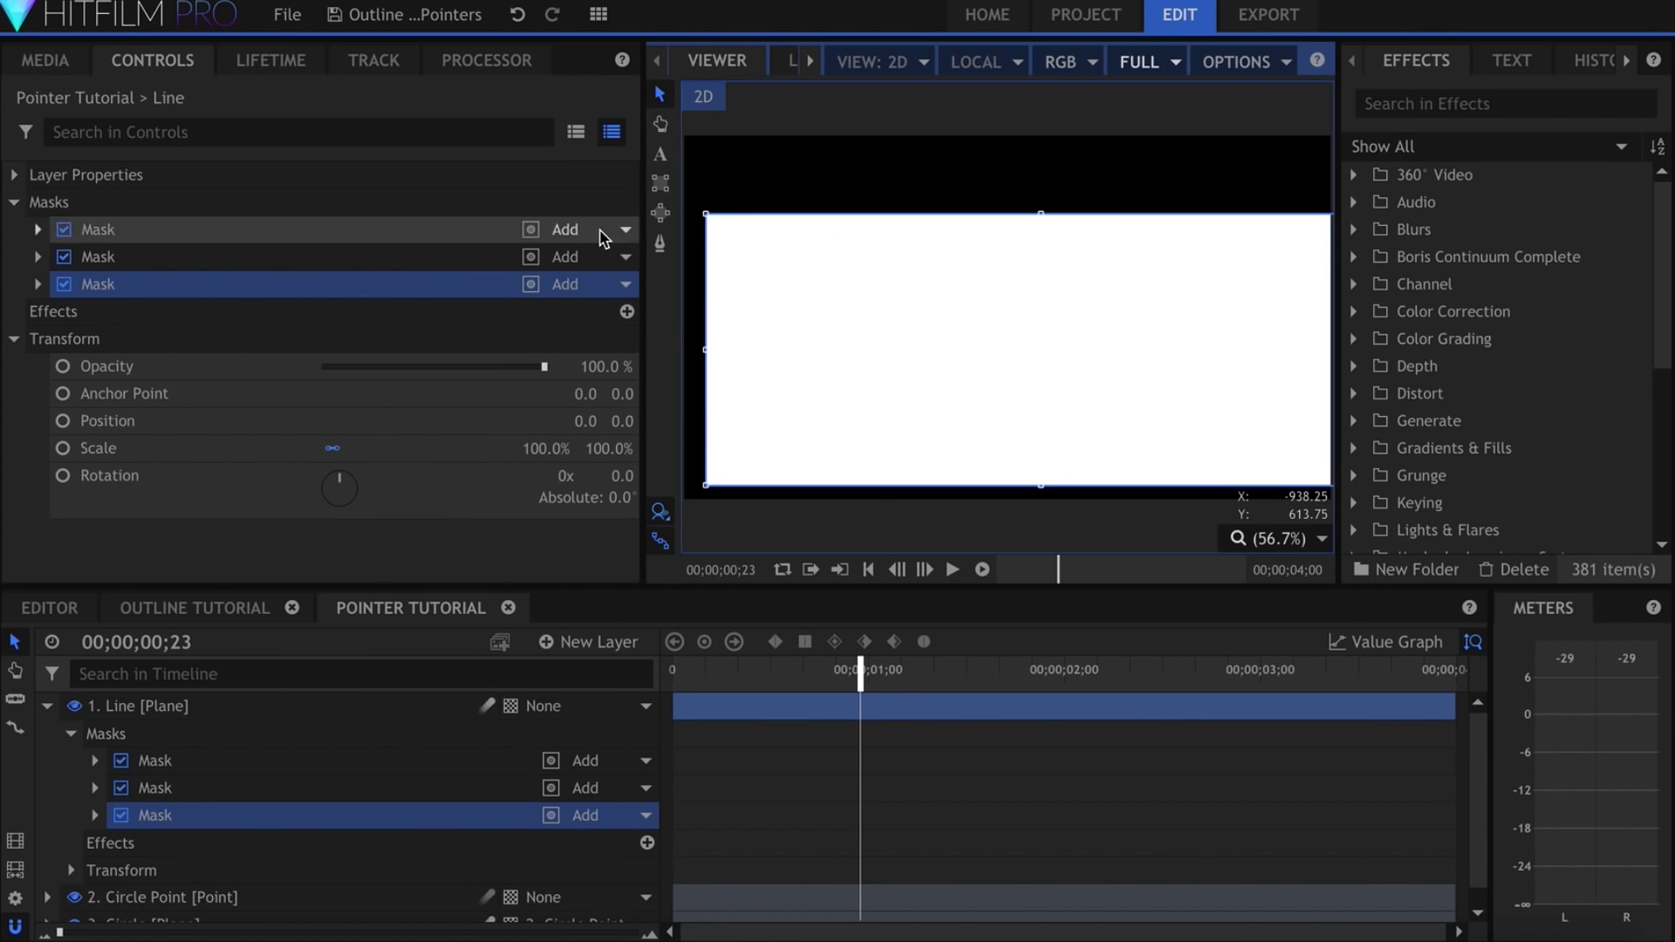
click(616, 284)
click(592, 428)
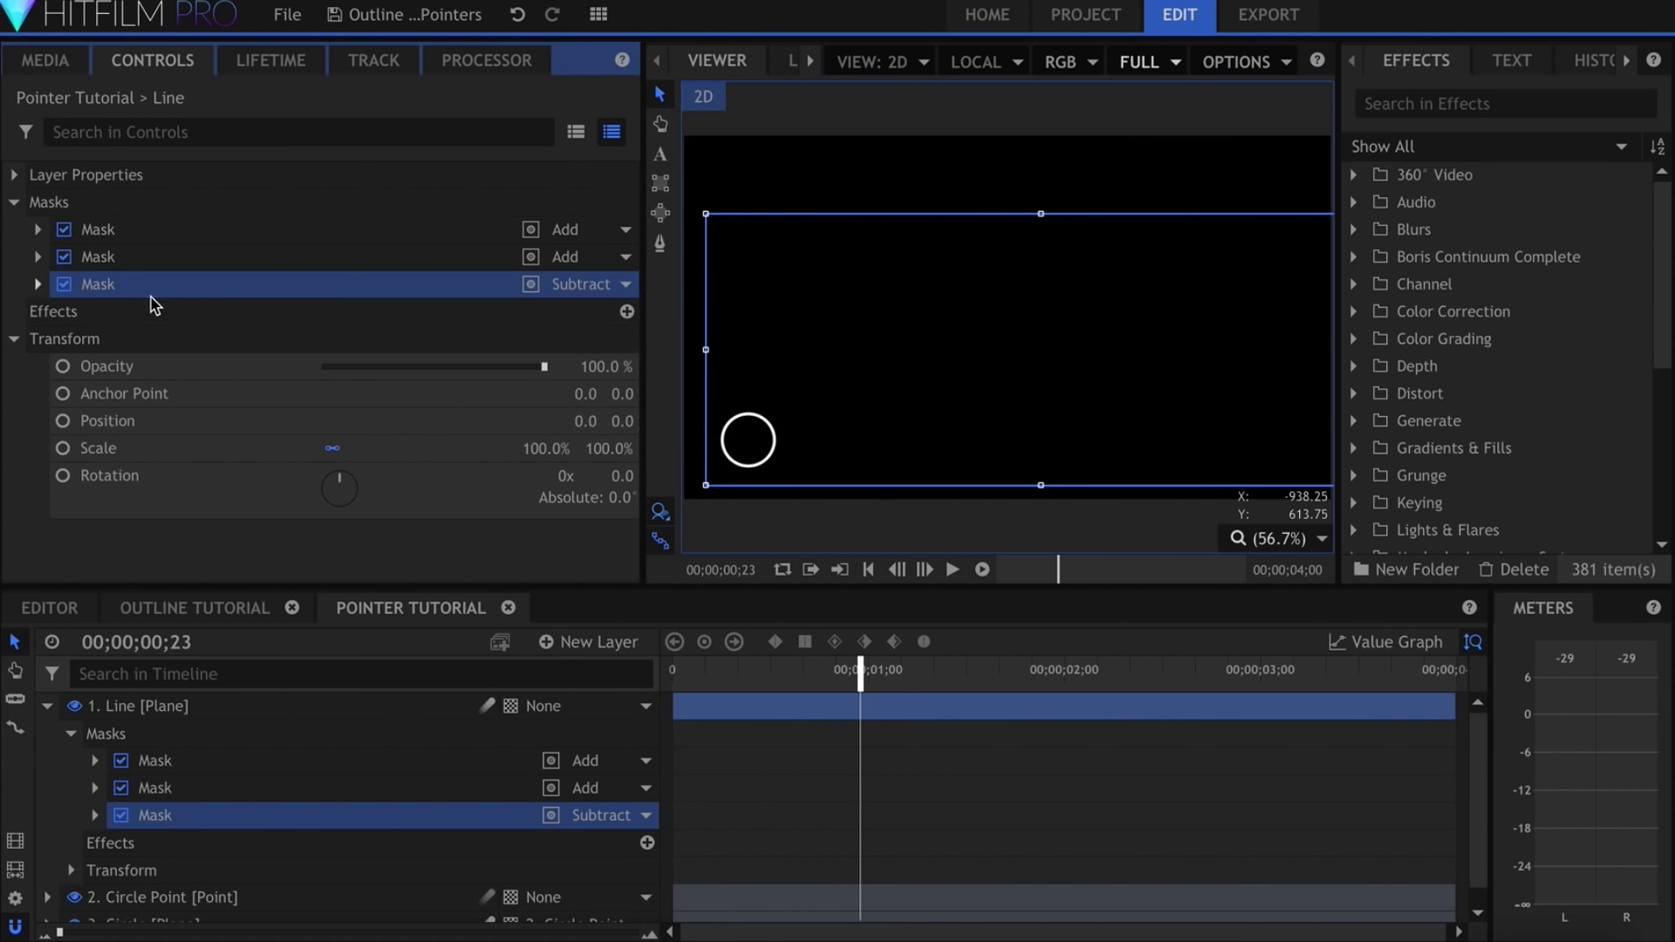
click(38, 284)
Keyframe the subtract mask's path sliding right so the line wipes on, and play it back
drag(709, 666, 750, 669)
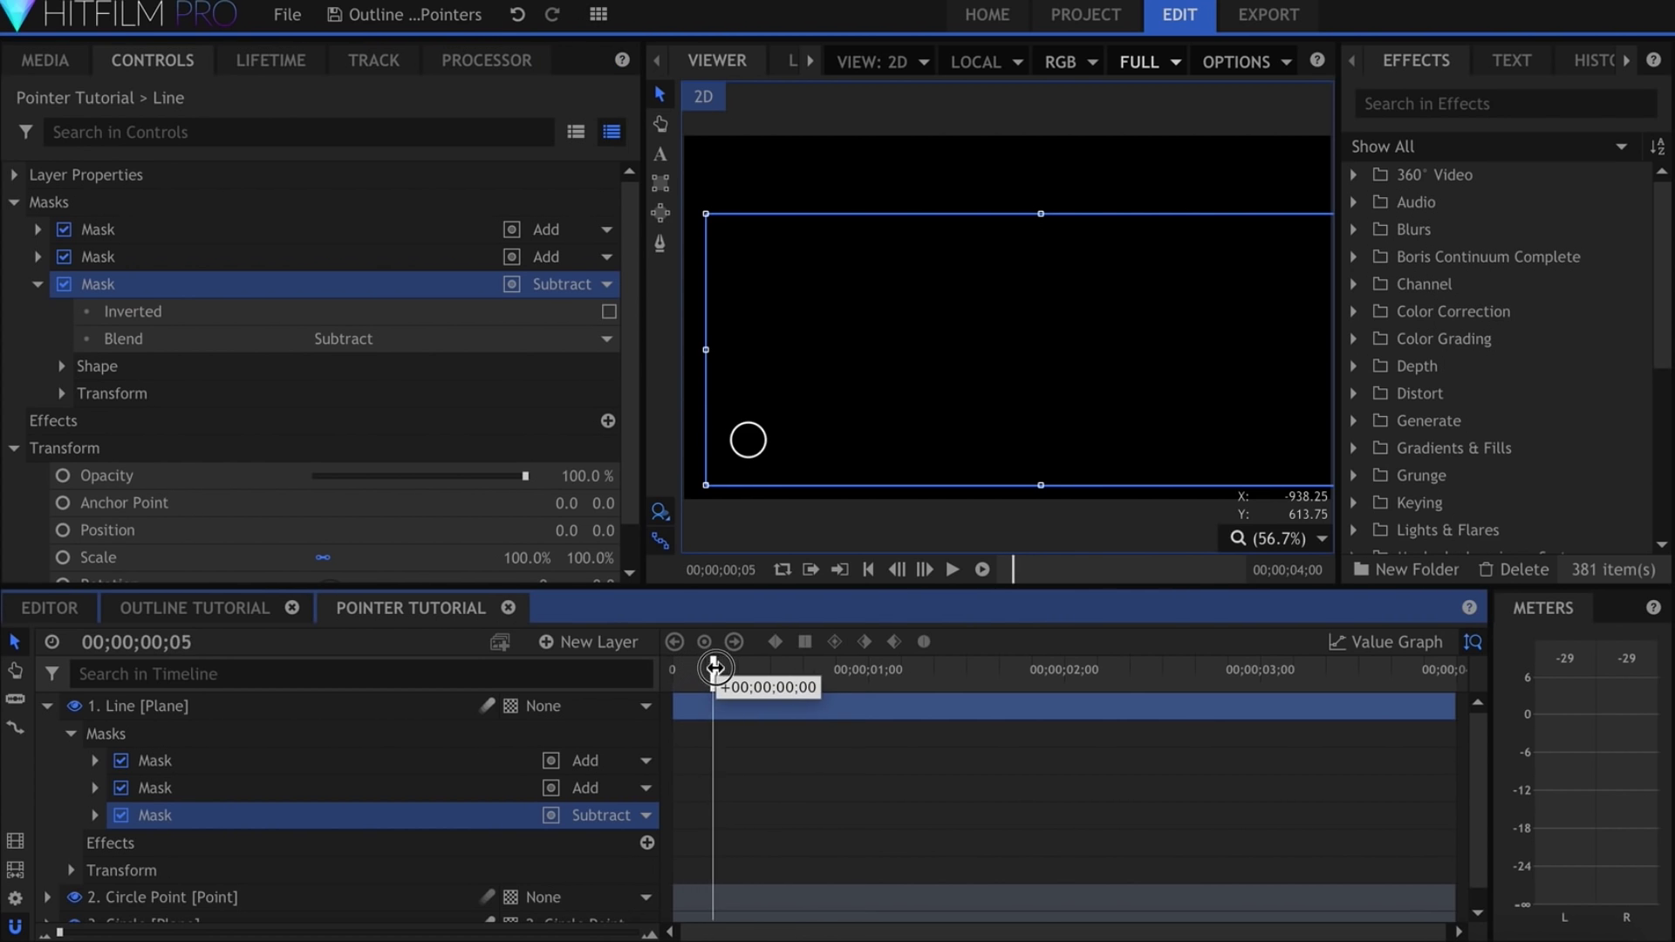
click(62, 393)
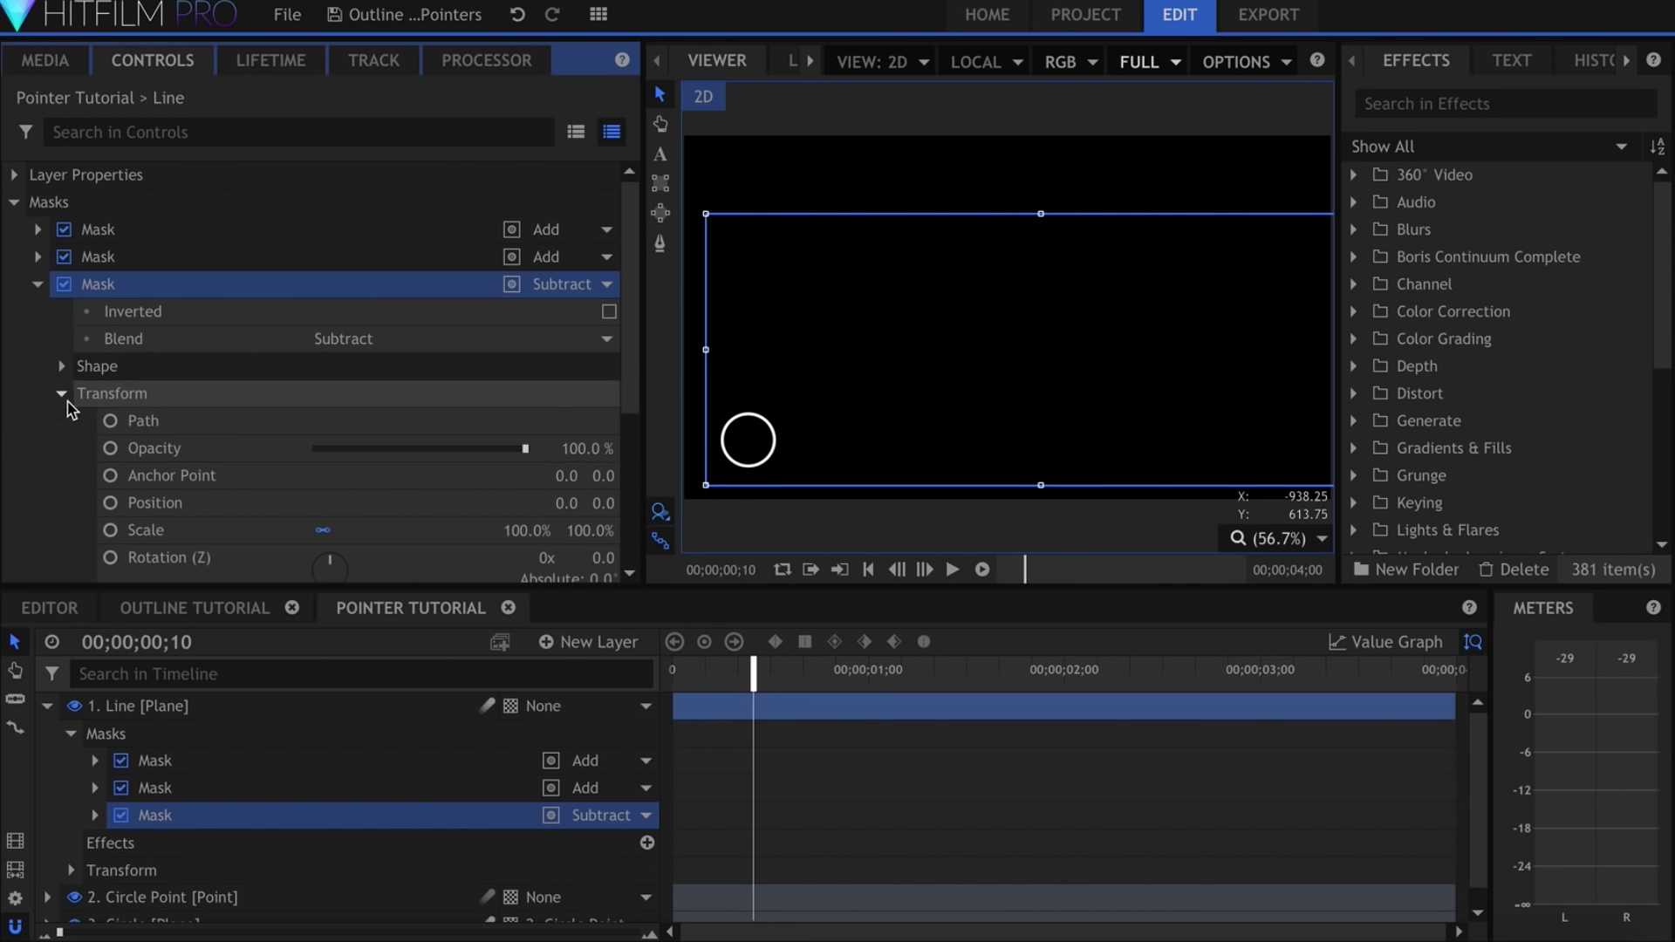
click(125, 420)
key(Right)
key(Right)
key(Right)
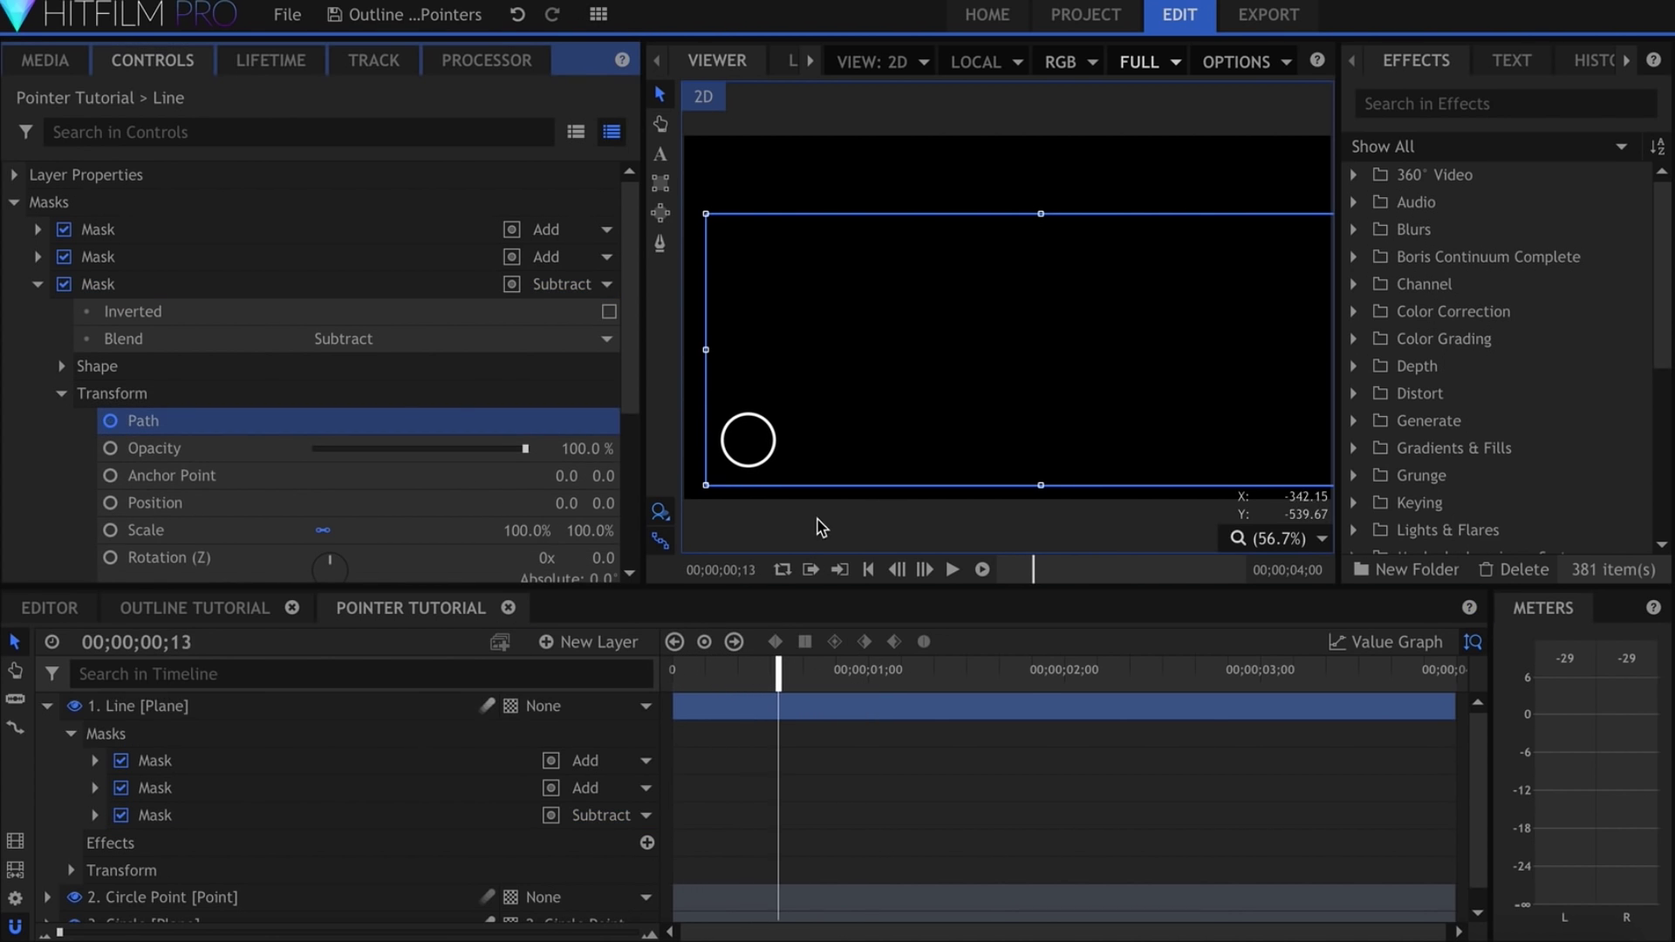
drag(785, 501, 1466, 480)
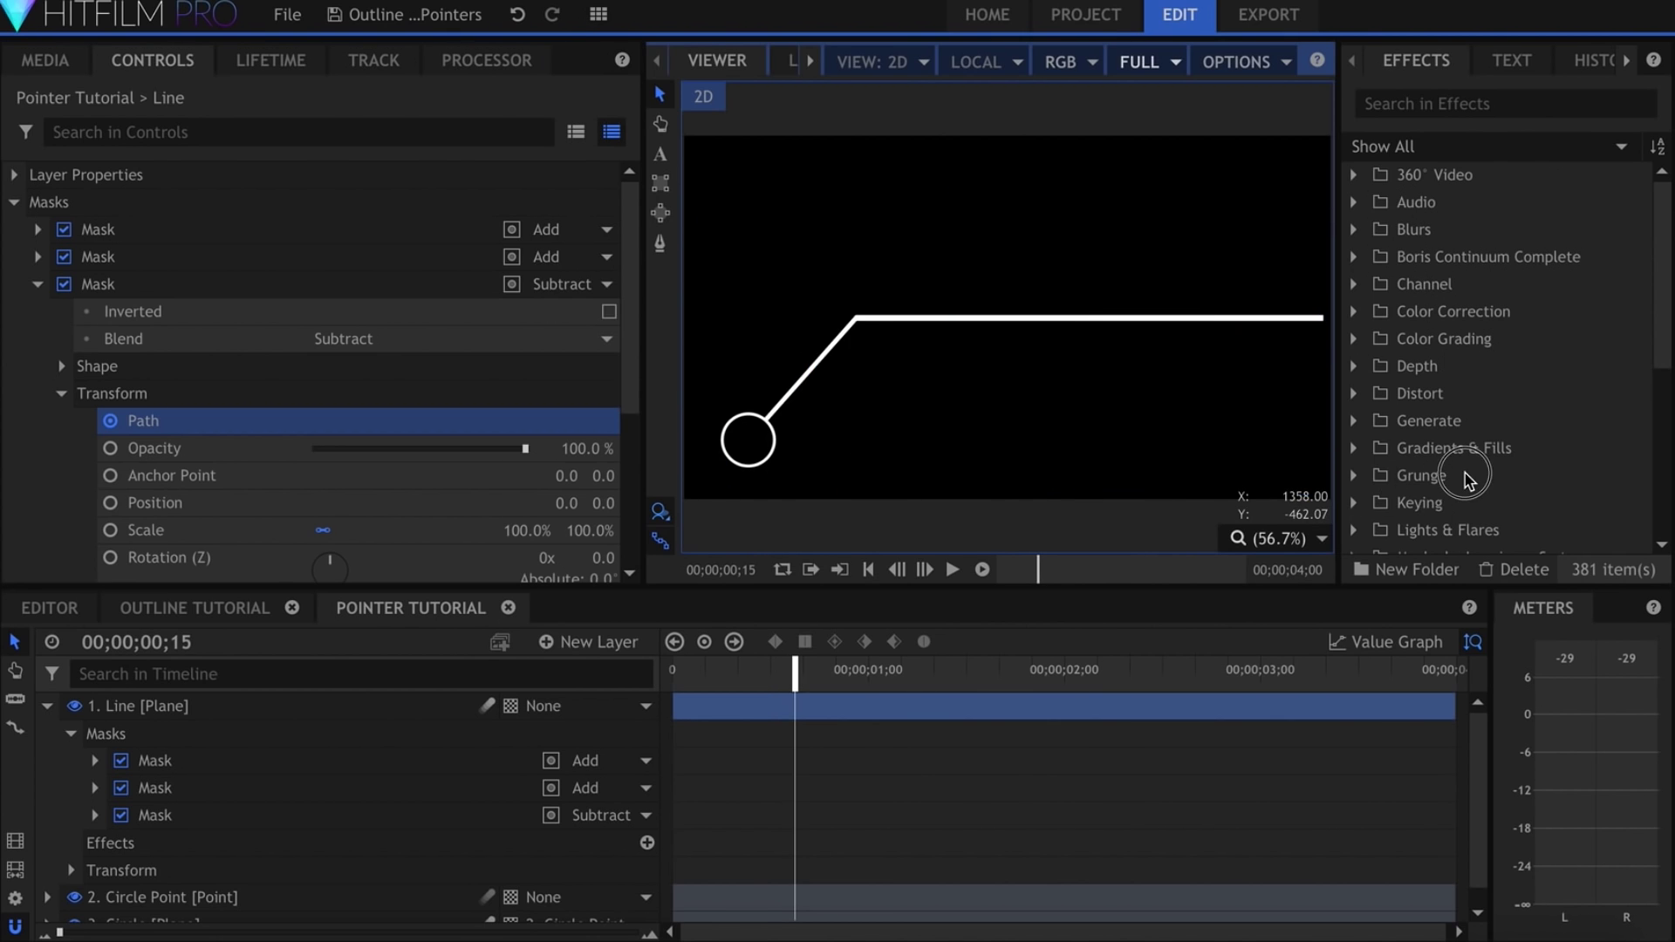
click(963, 805)
key(space)
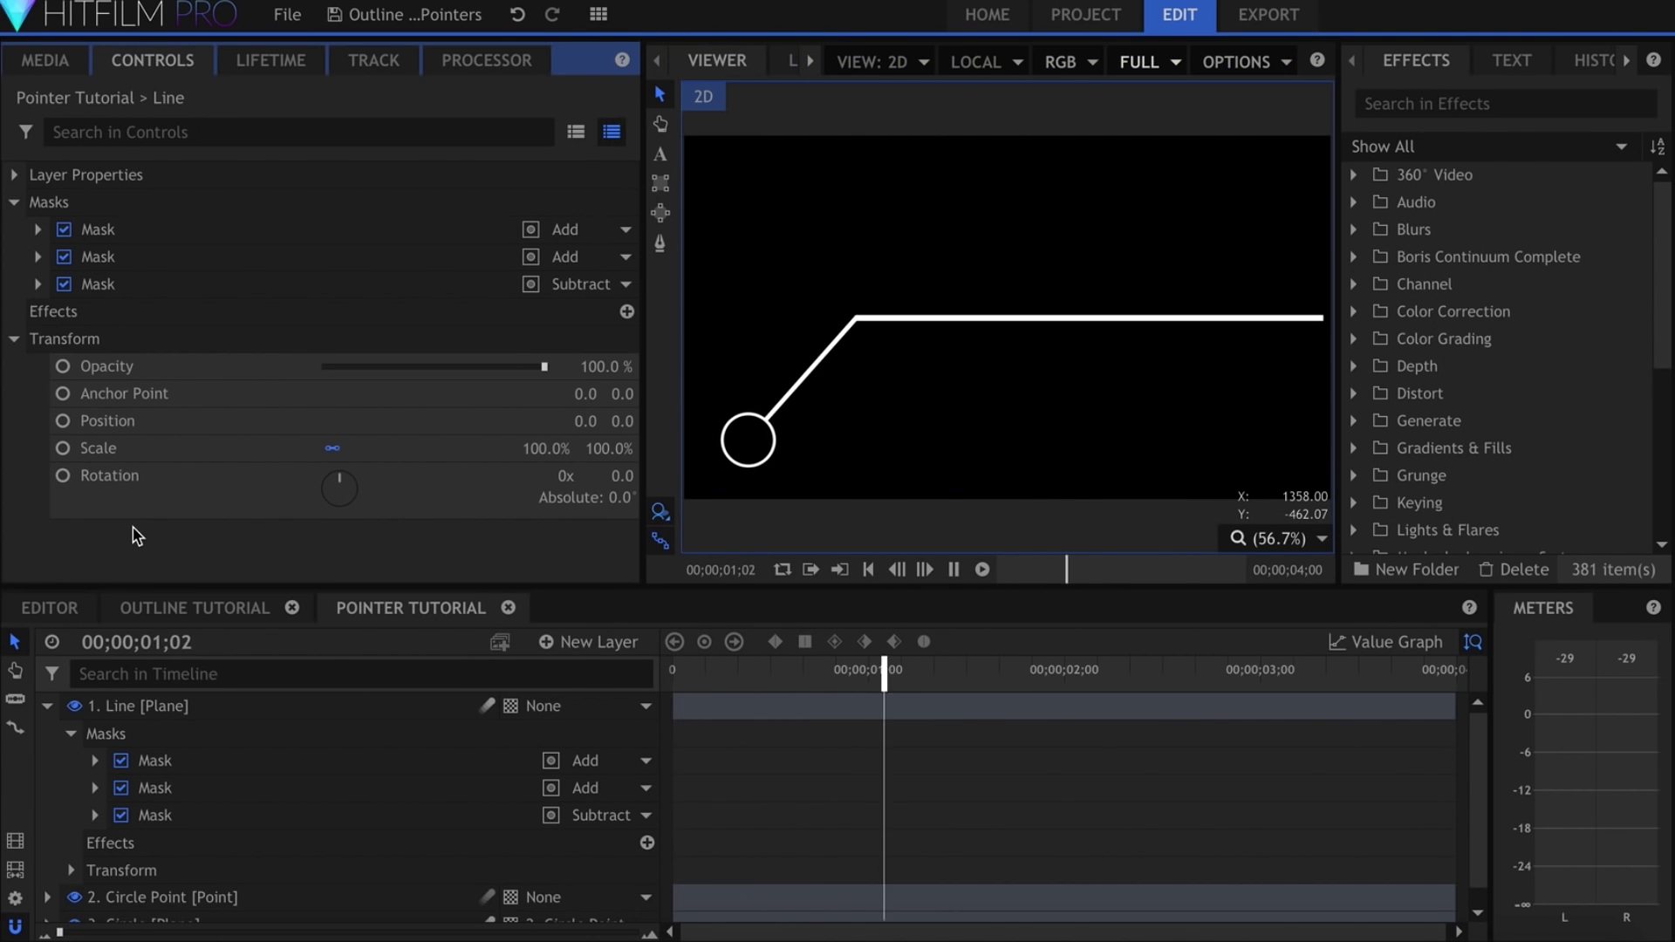
click(47, 706)
Create the 'Vintage Coke Bottle' title in Futura 150 and place it on the line
double_click(112, 719)
text(1920)
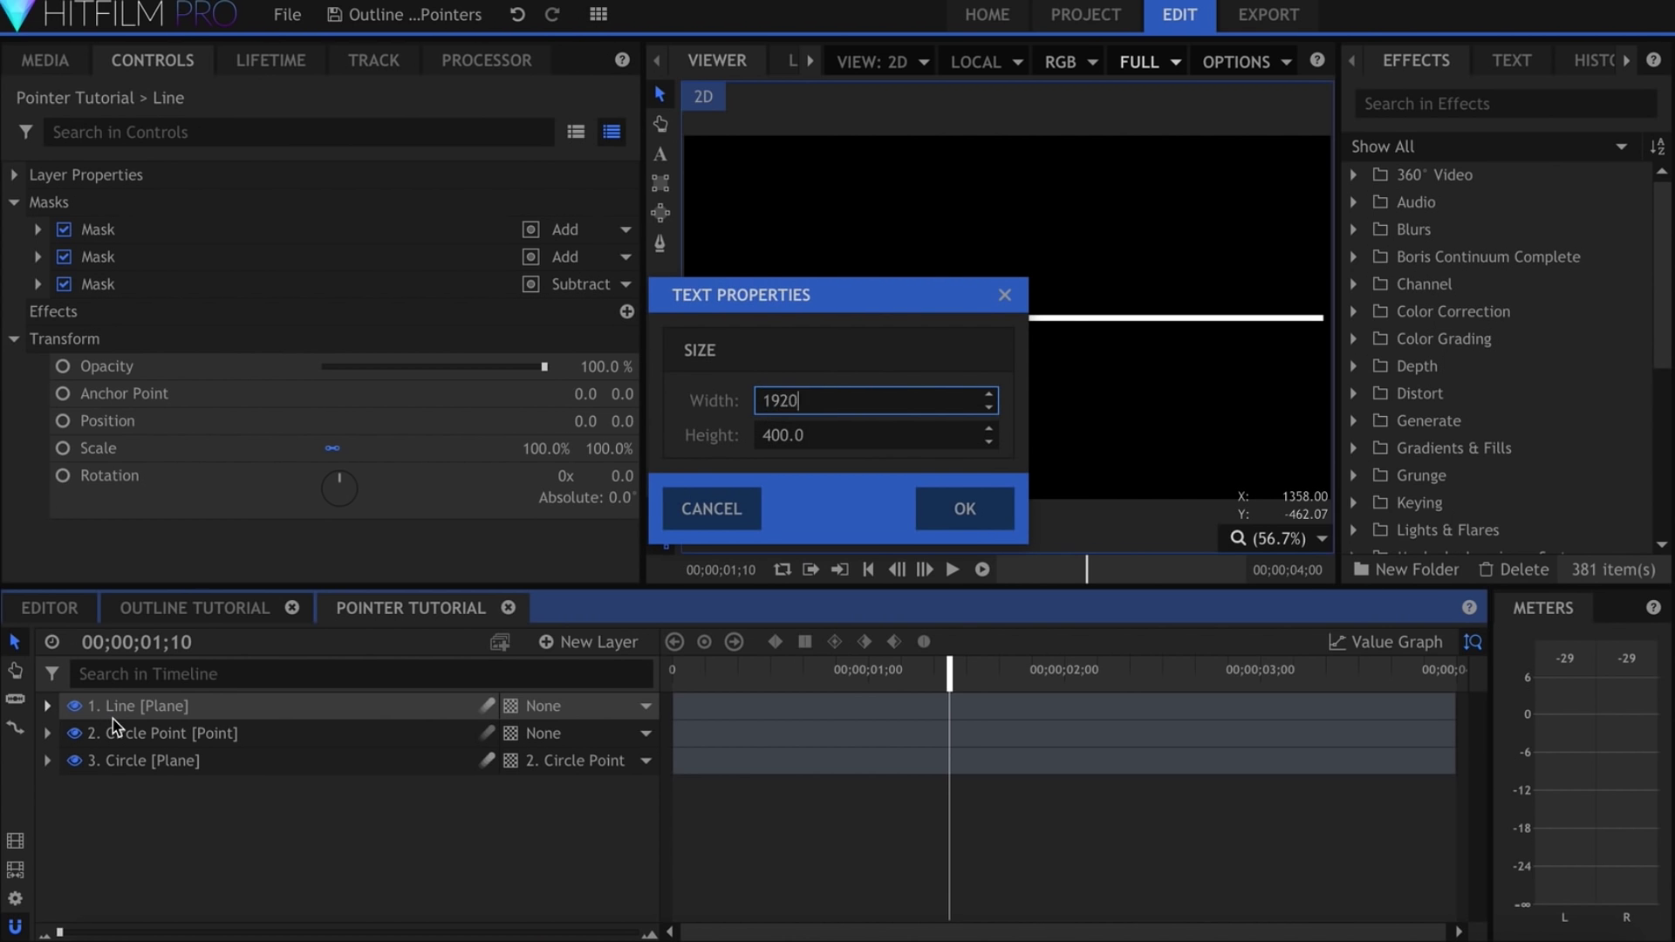
key(Return)
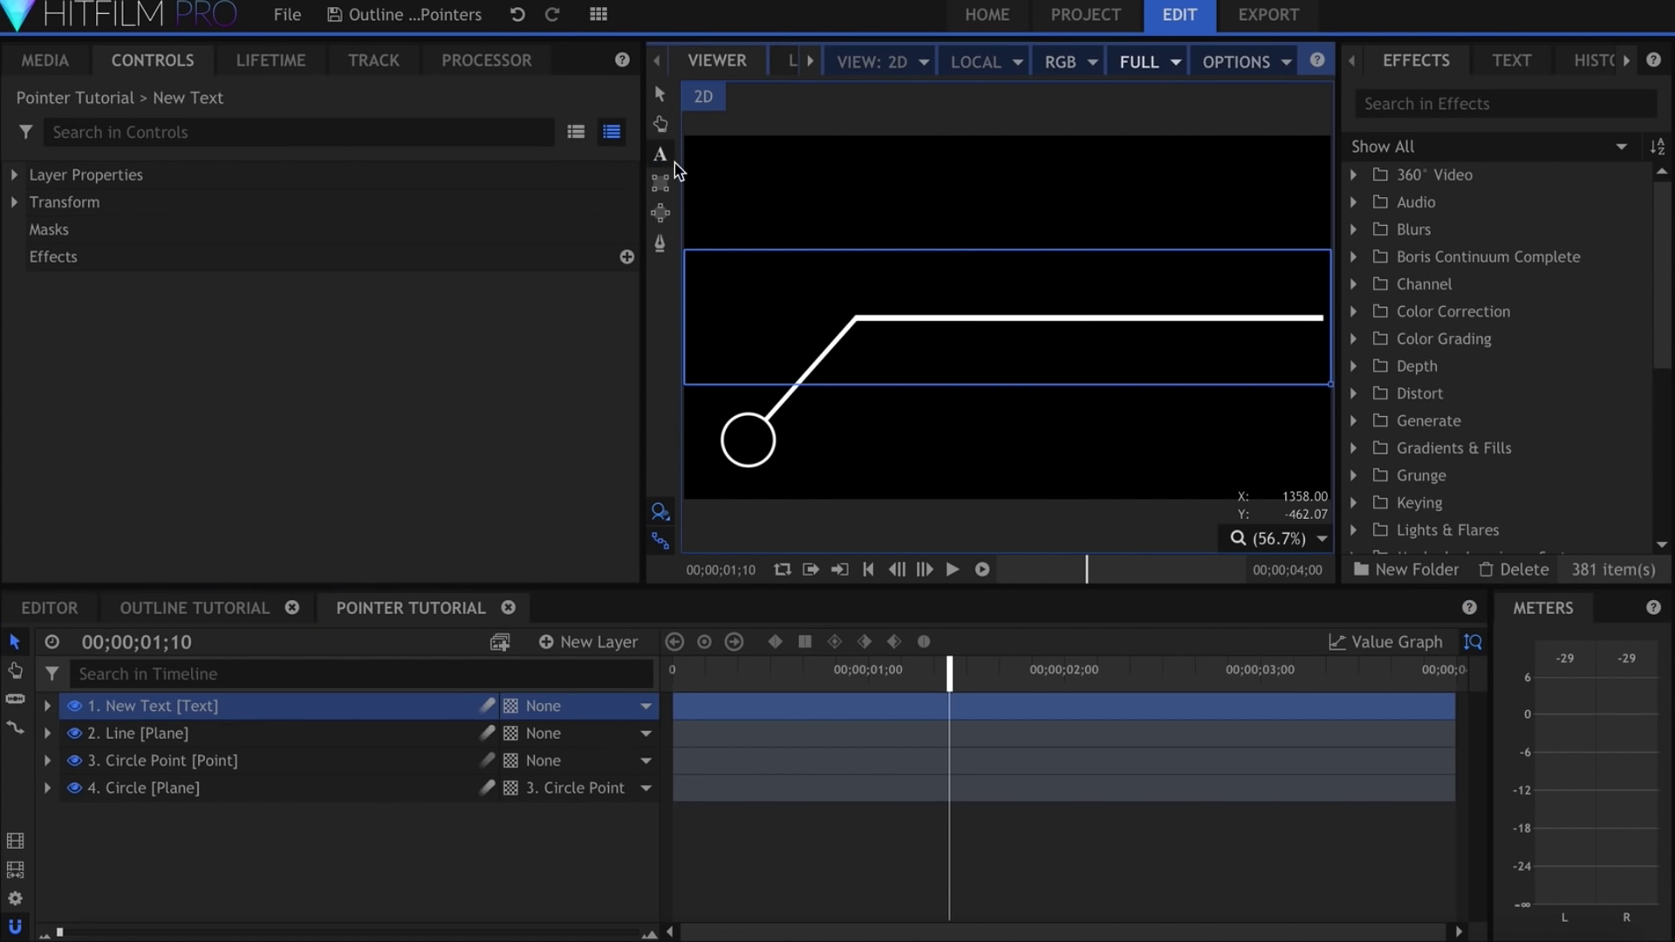
text(Vinta)
text(l)
key(BackSpace)
text(ge Coke Bott)
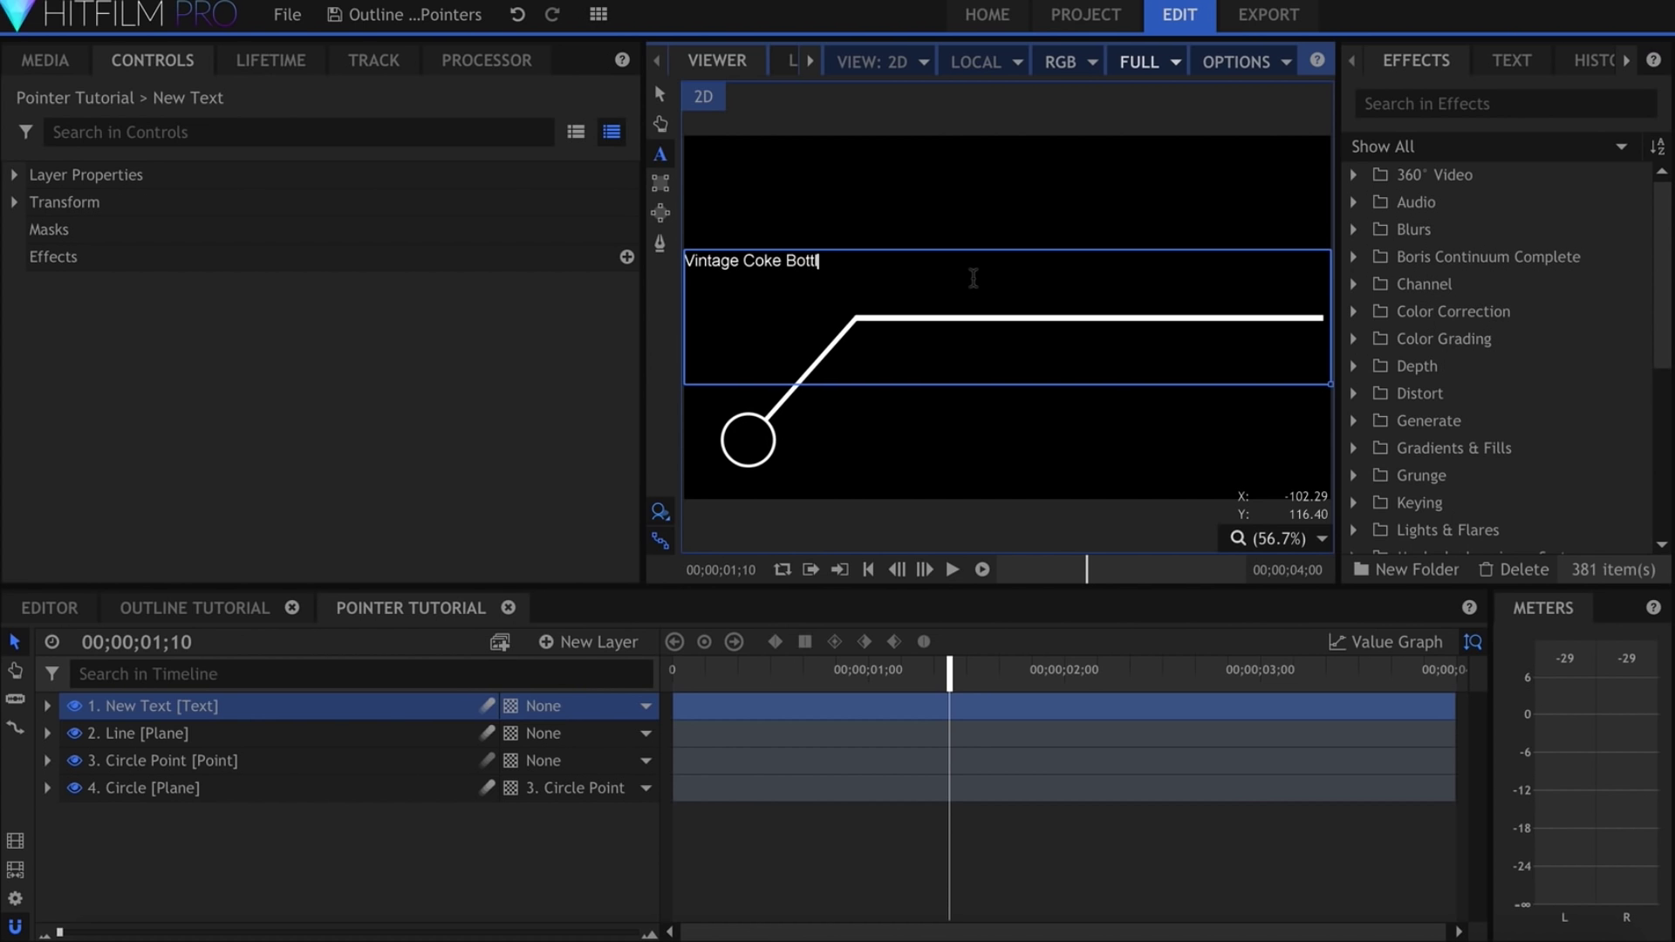
text(le)
click(1511, 60)
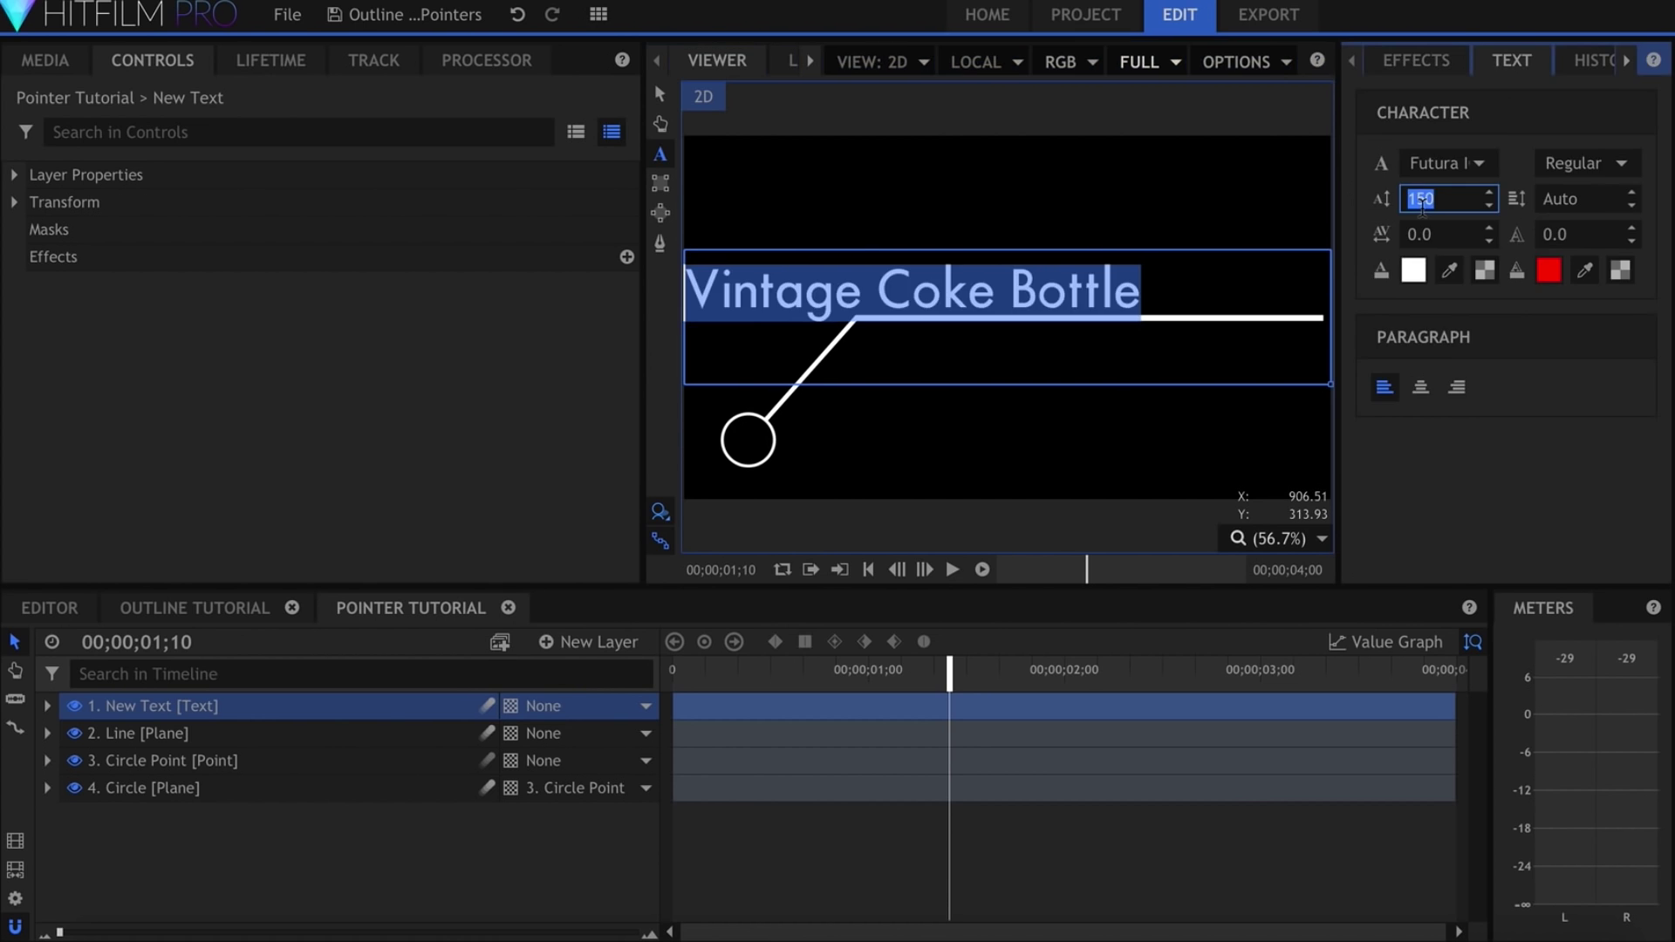
drag(1005, 324, 1173, 314)
Keyframe the title's Position so it starts lowered beneath the line
click(48, 706)
drag(770, 670, 803, 671)
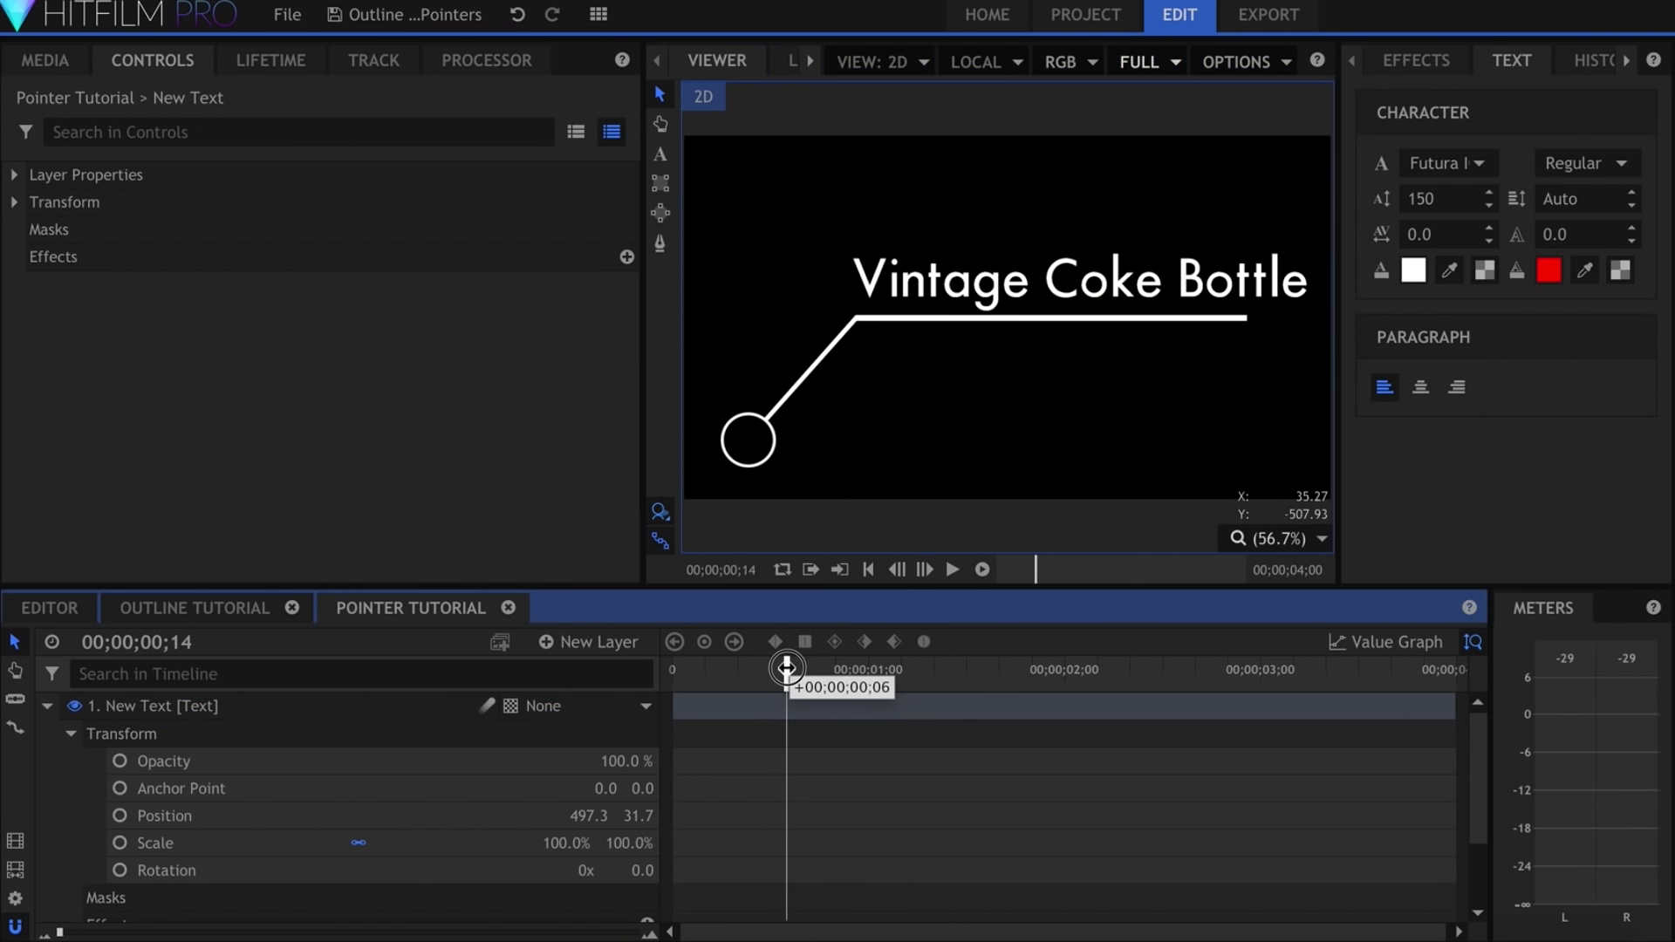
click(119, 815)
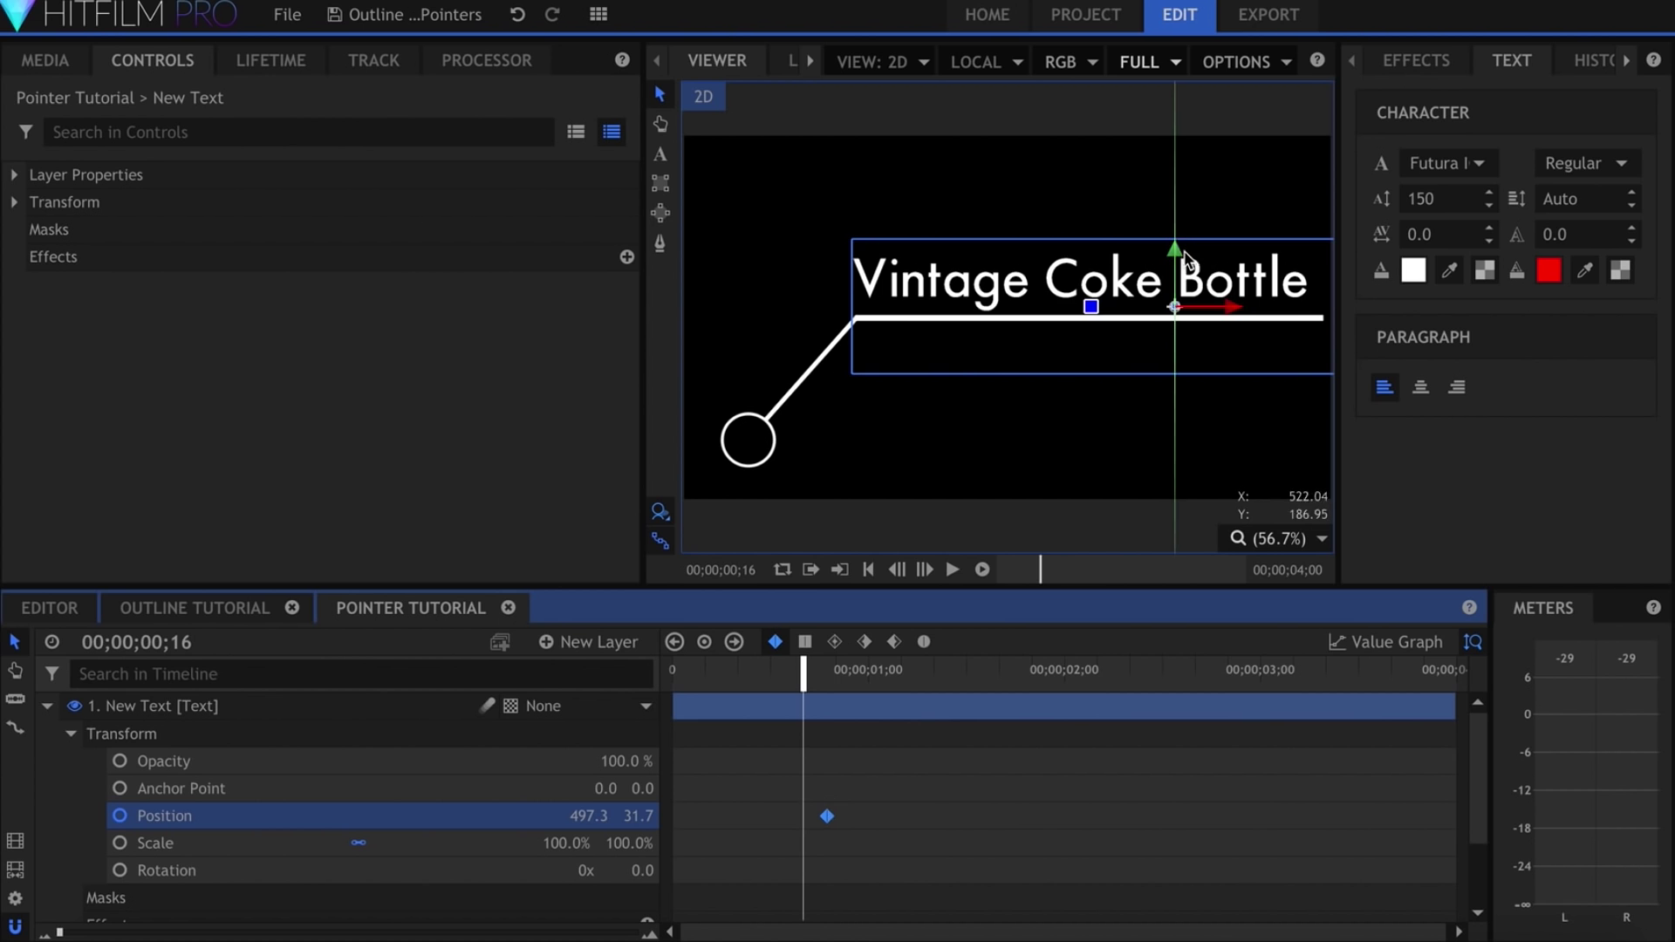
drag(1185, 262, 1110, 341)
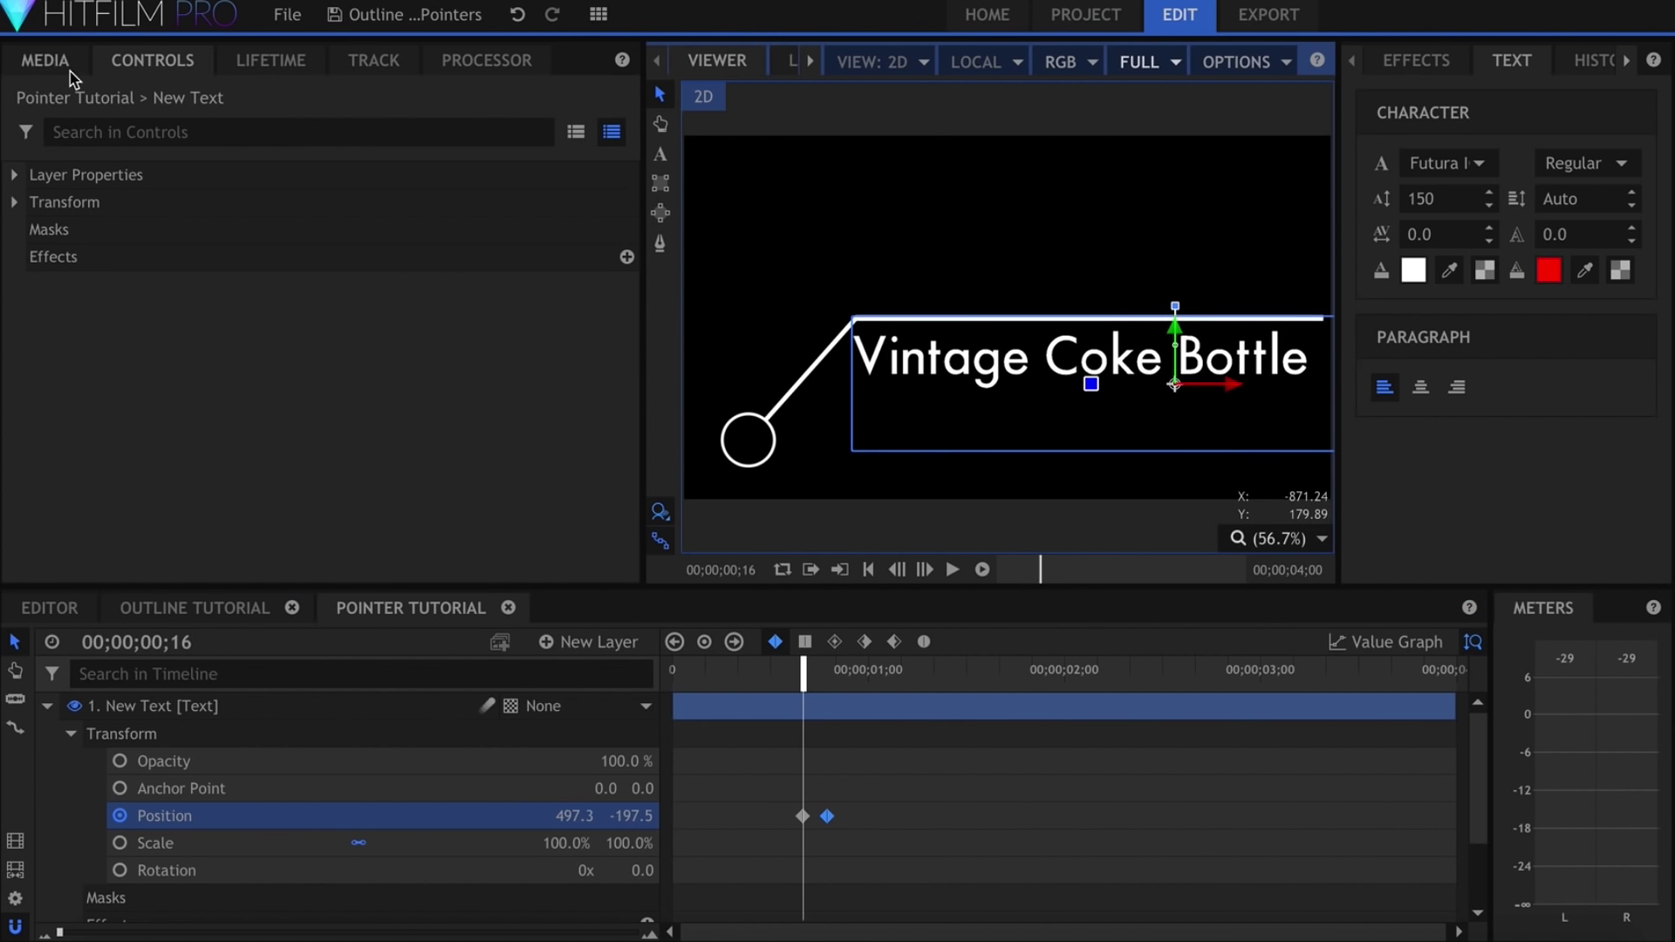
click(45, 58)
Add New Plane 1 above the title, position it over the lower frame, and hide it
drag(131, 314, 82, 734)
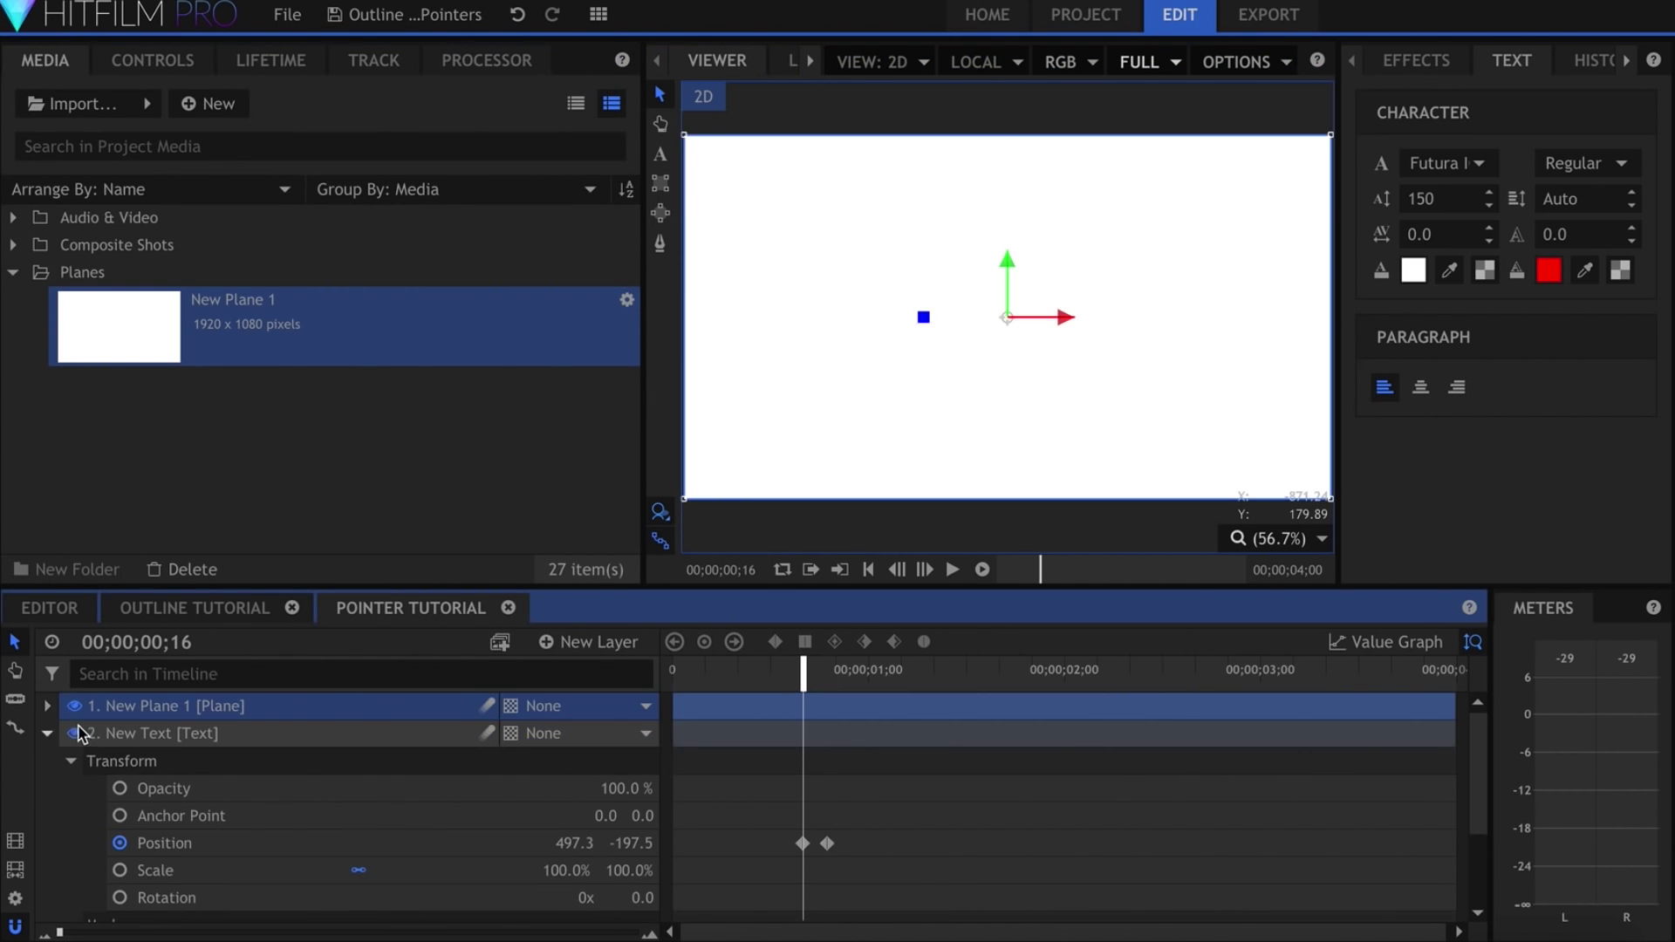
click(48, 734)
drag(1016, 257, 1024, 453)
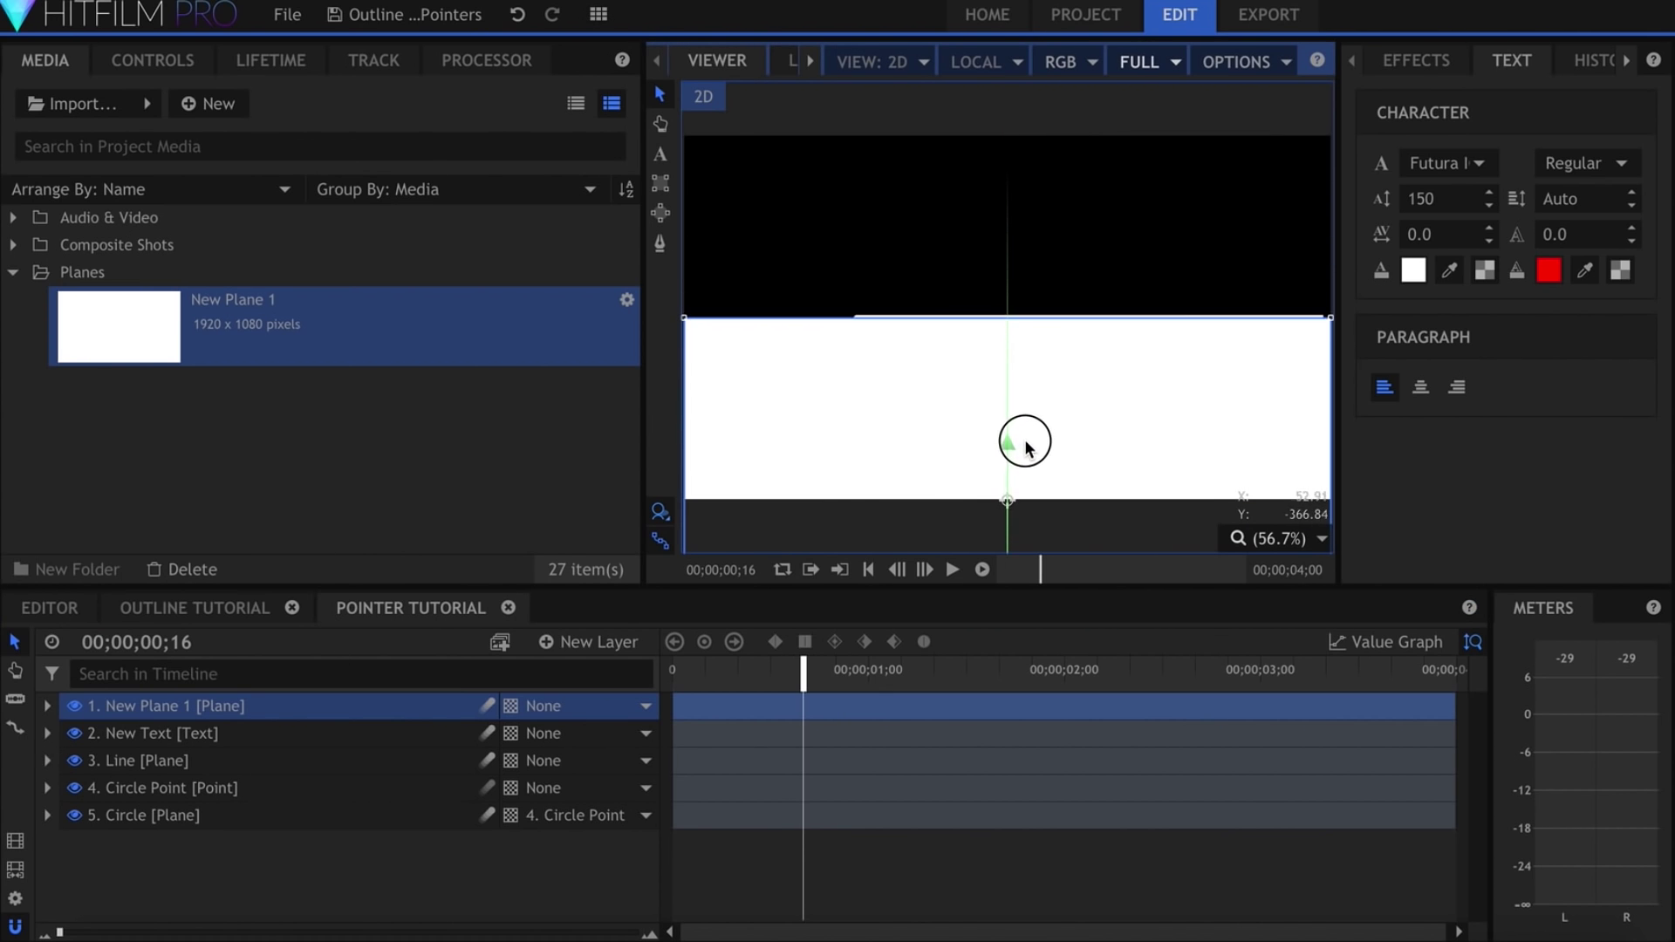
drag(1022, 452, 1025, 442)
click(75, 708)
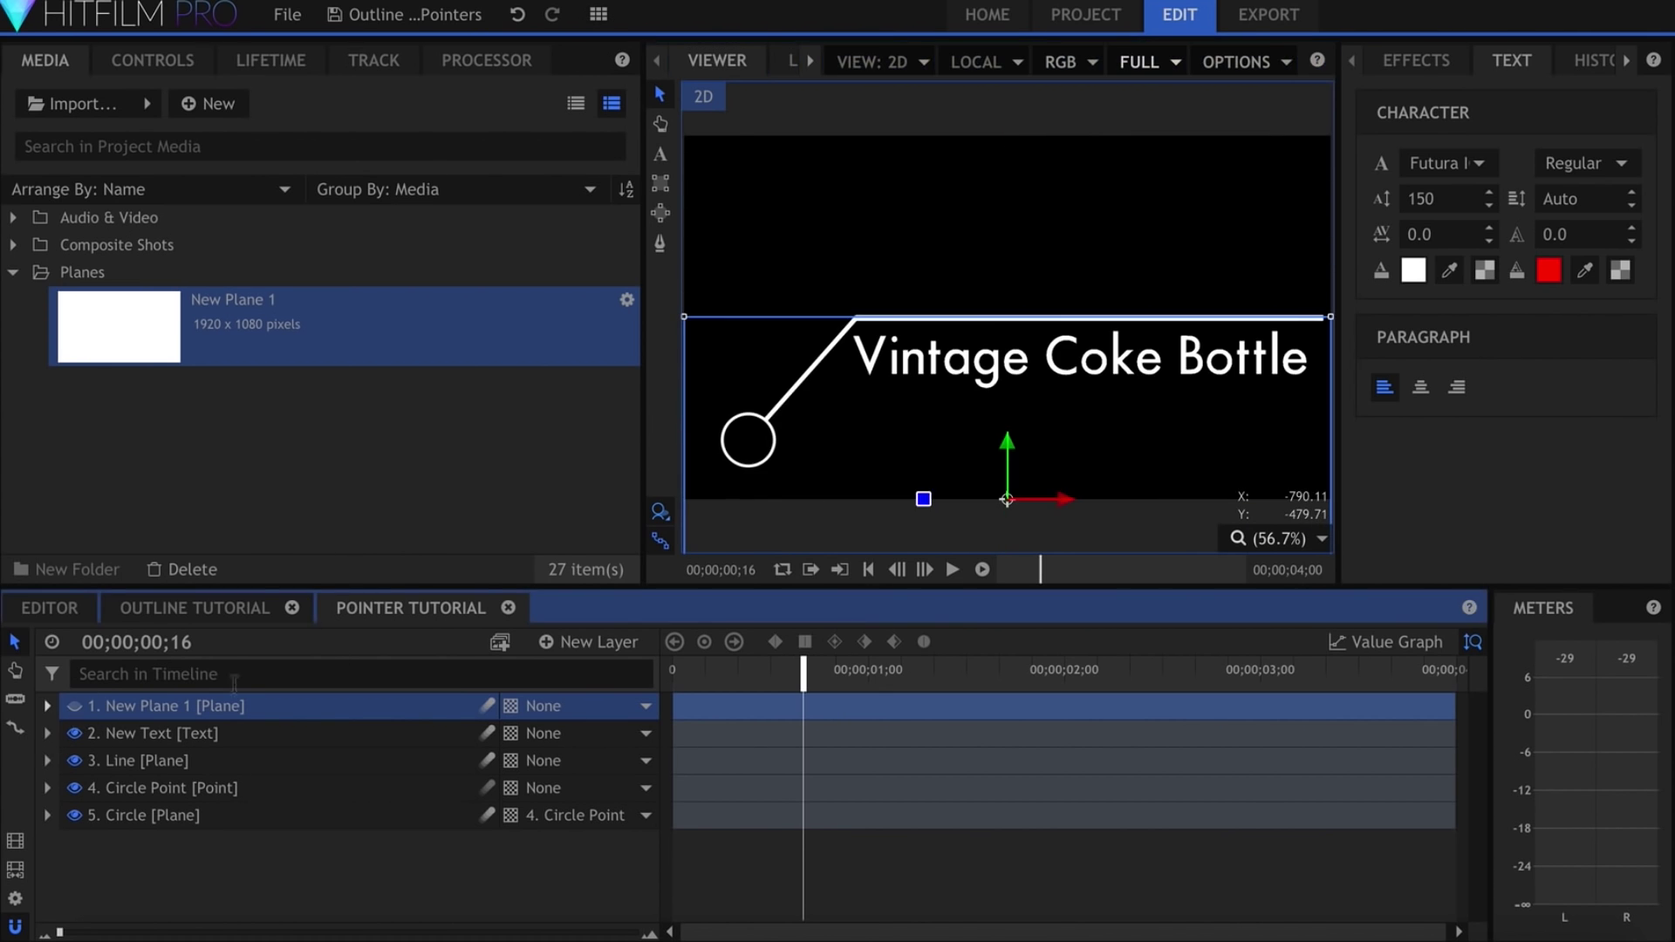
Apply Set Matte to the title with New Plane 1 as source and Subtract blend, then scrub to check
click(1434, 66)
click(1441, 105)
text(set)
click(1465, 239)
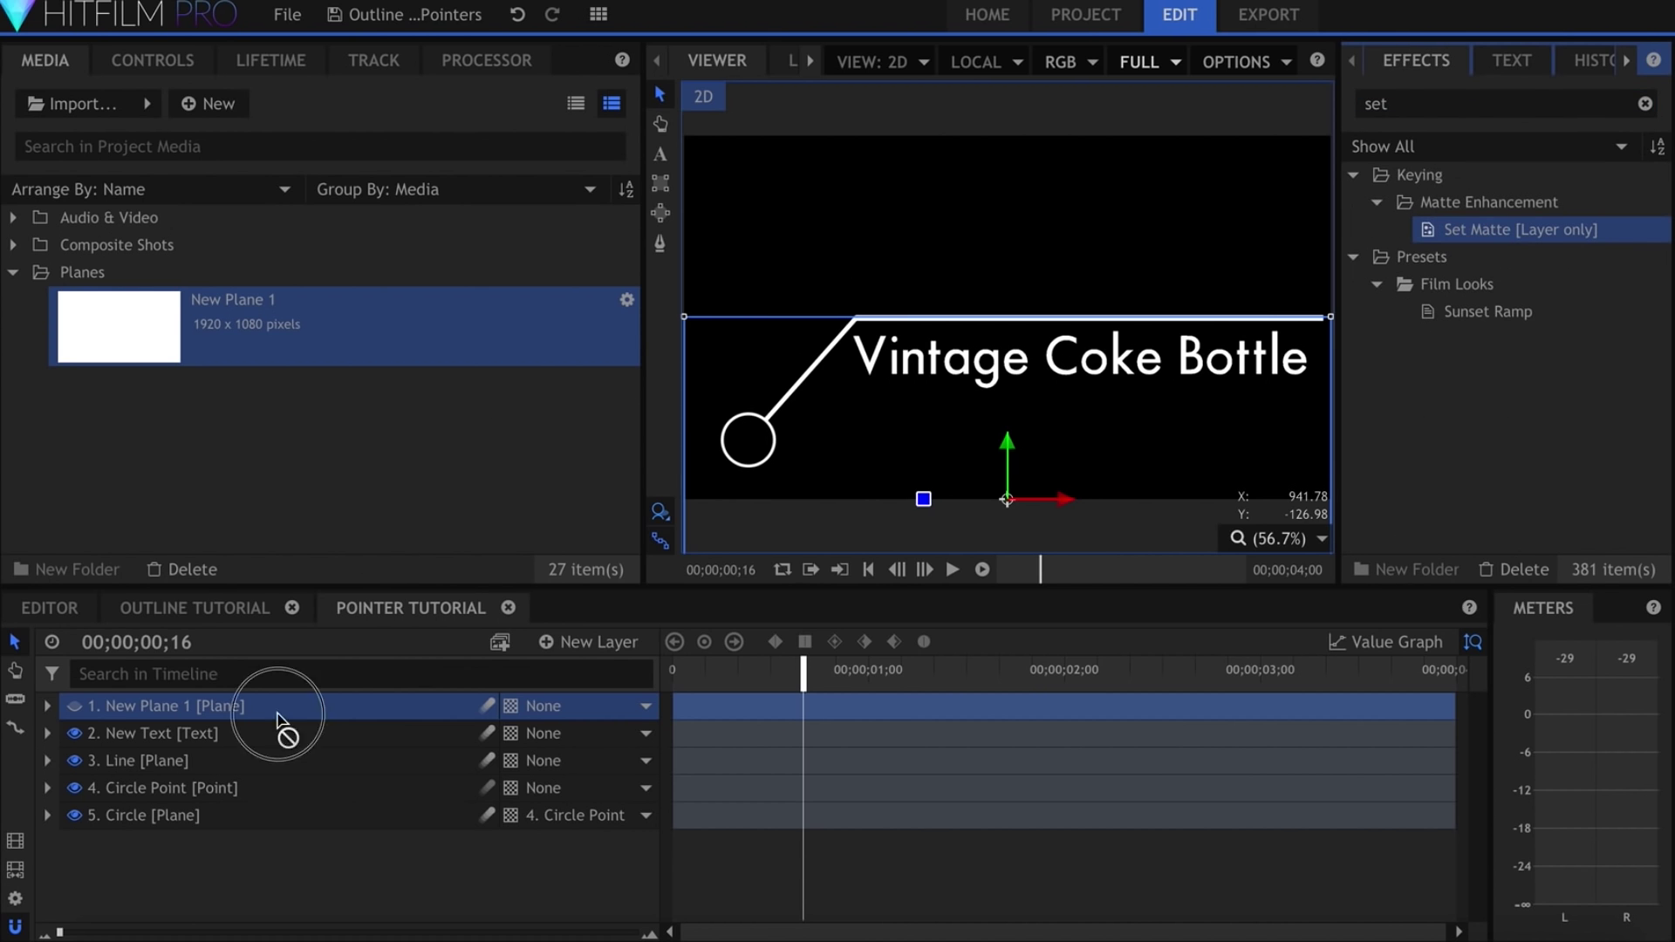
drag(280, 724, 253, 737)
click(170, 72)
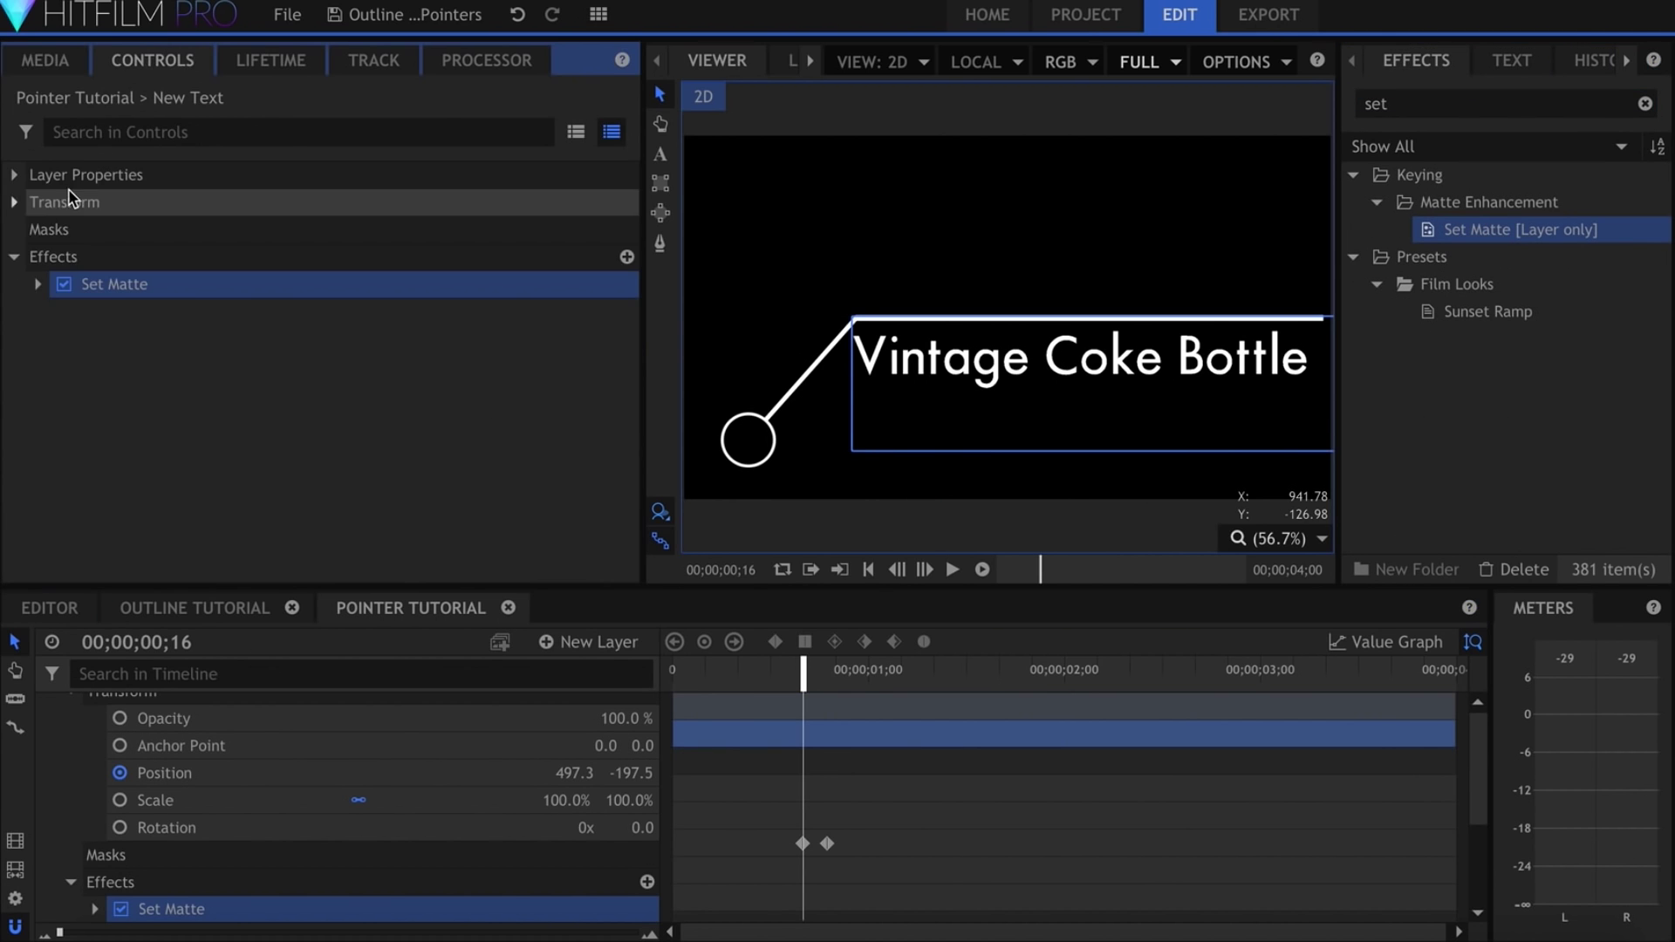
click(38, 284)
click(373, 338)
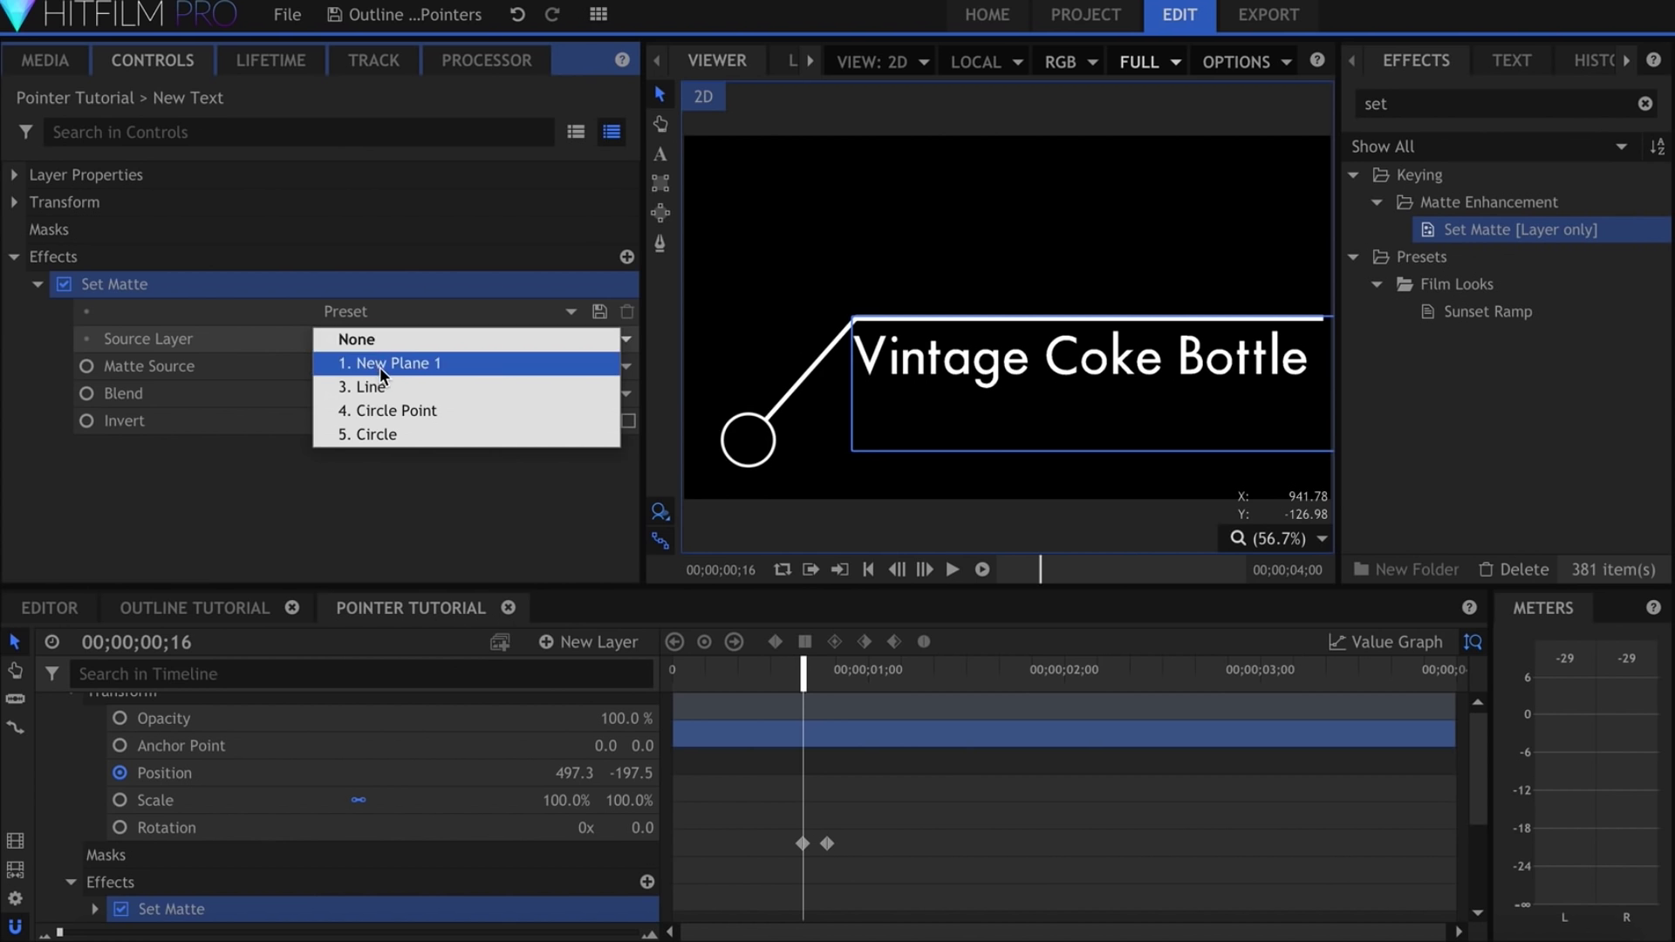
click(381, 364)
click(438, 393)
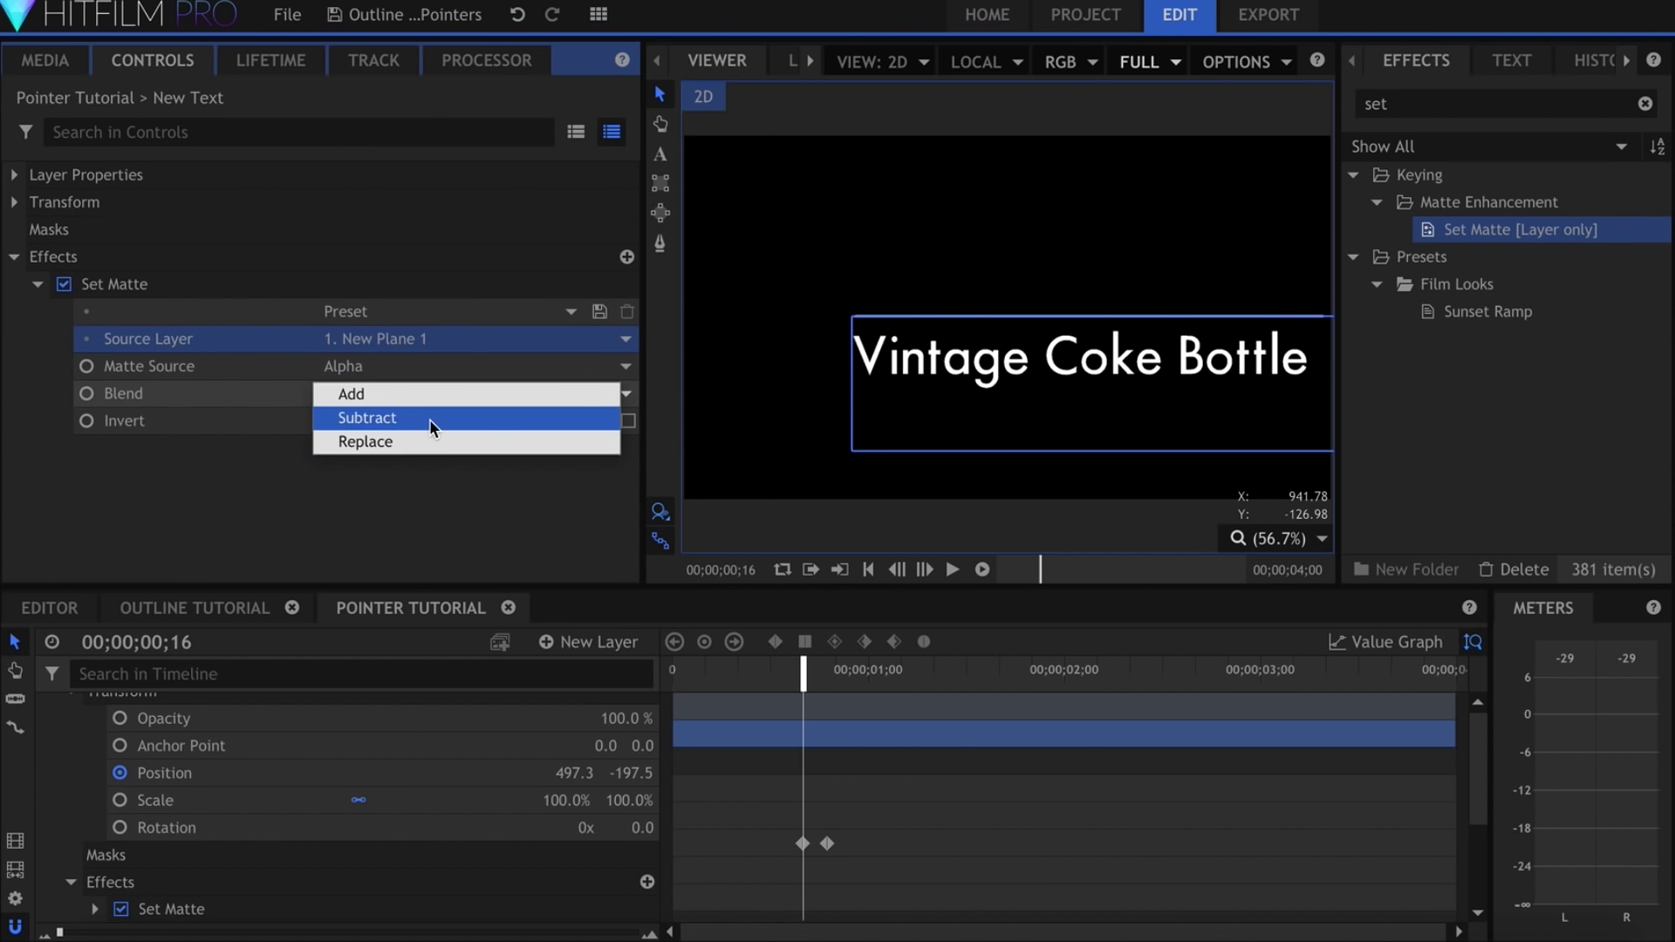
click(431, 419)
drag(802, 673, 794, 692)
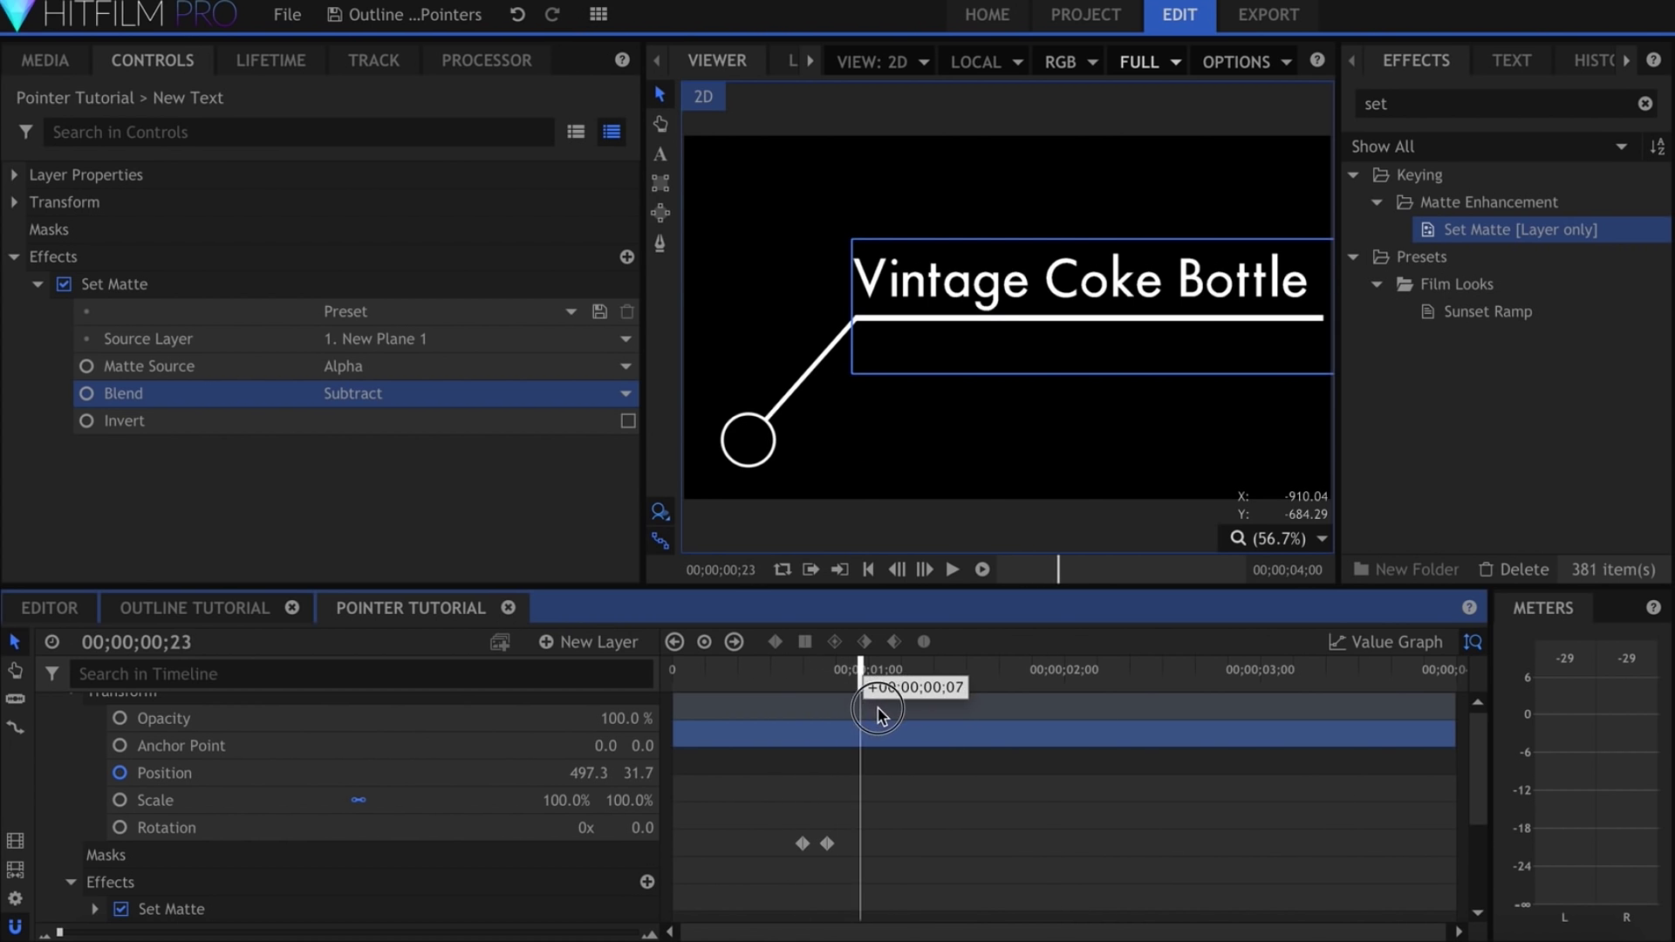
drag(795, 691, 885, 676)
Add the grey Lane Narrow 130 'Over 40 years old' subtitle and move the Mask layer to the bottom
click(241, 677)
scroll(241, 677, up, 2)
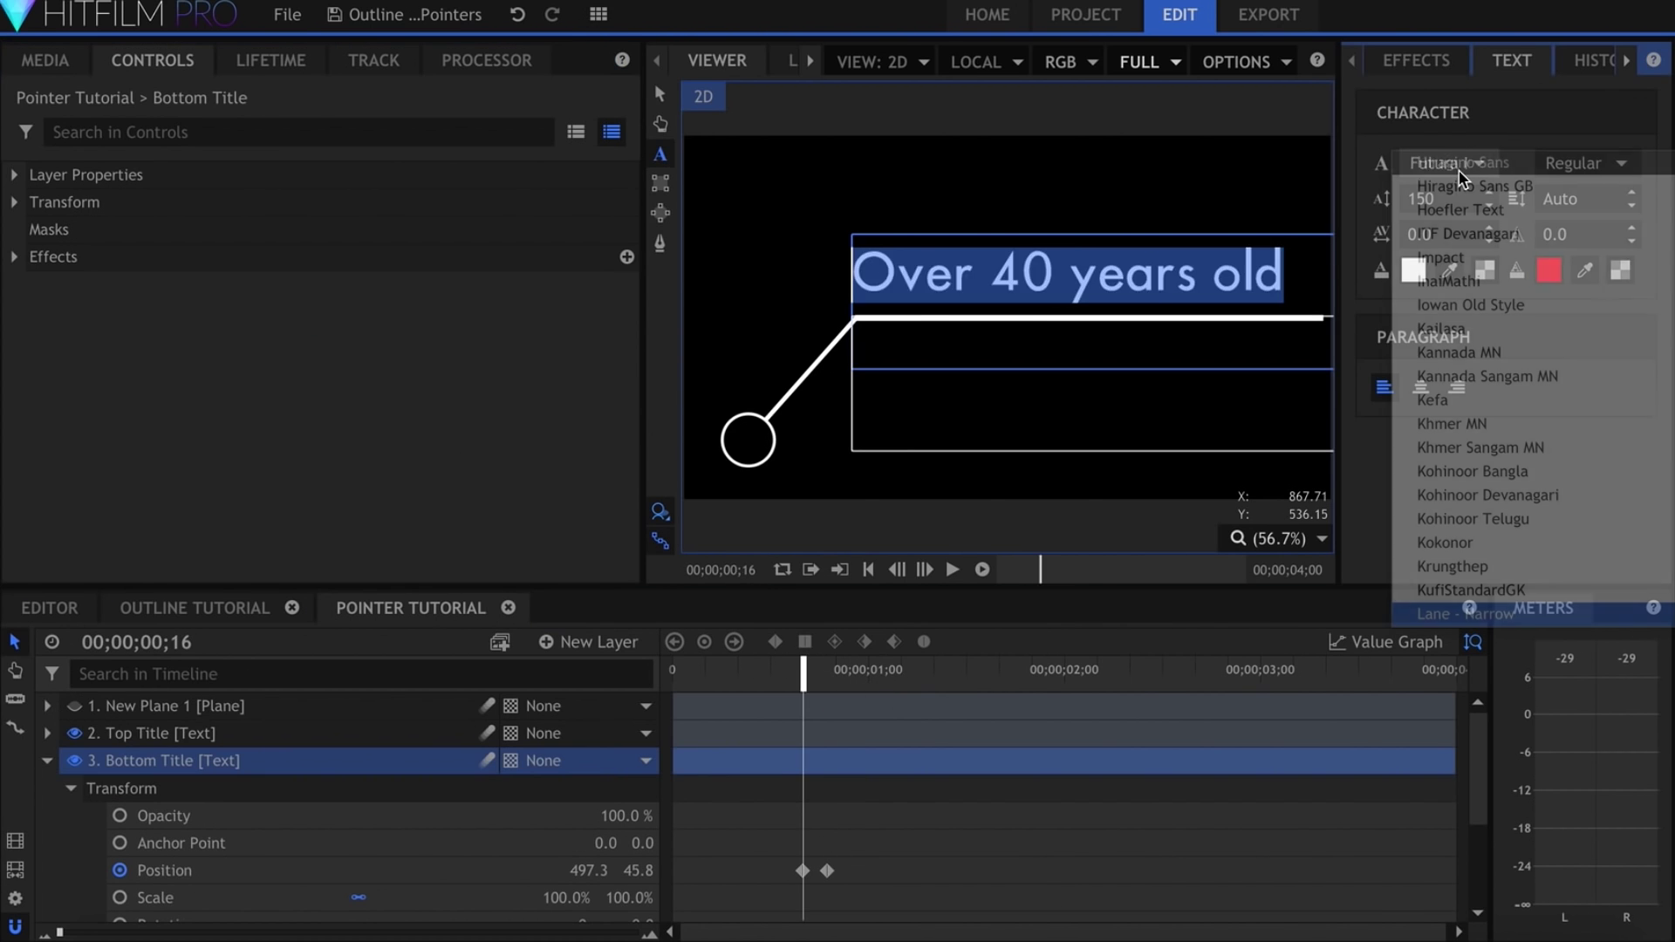
click(1415, 275)
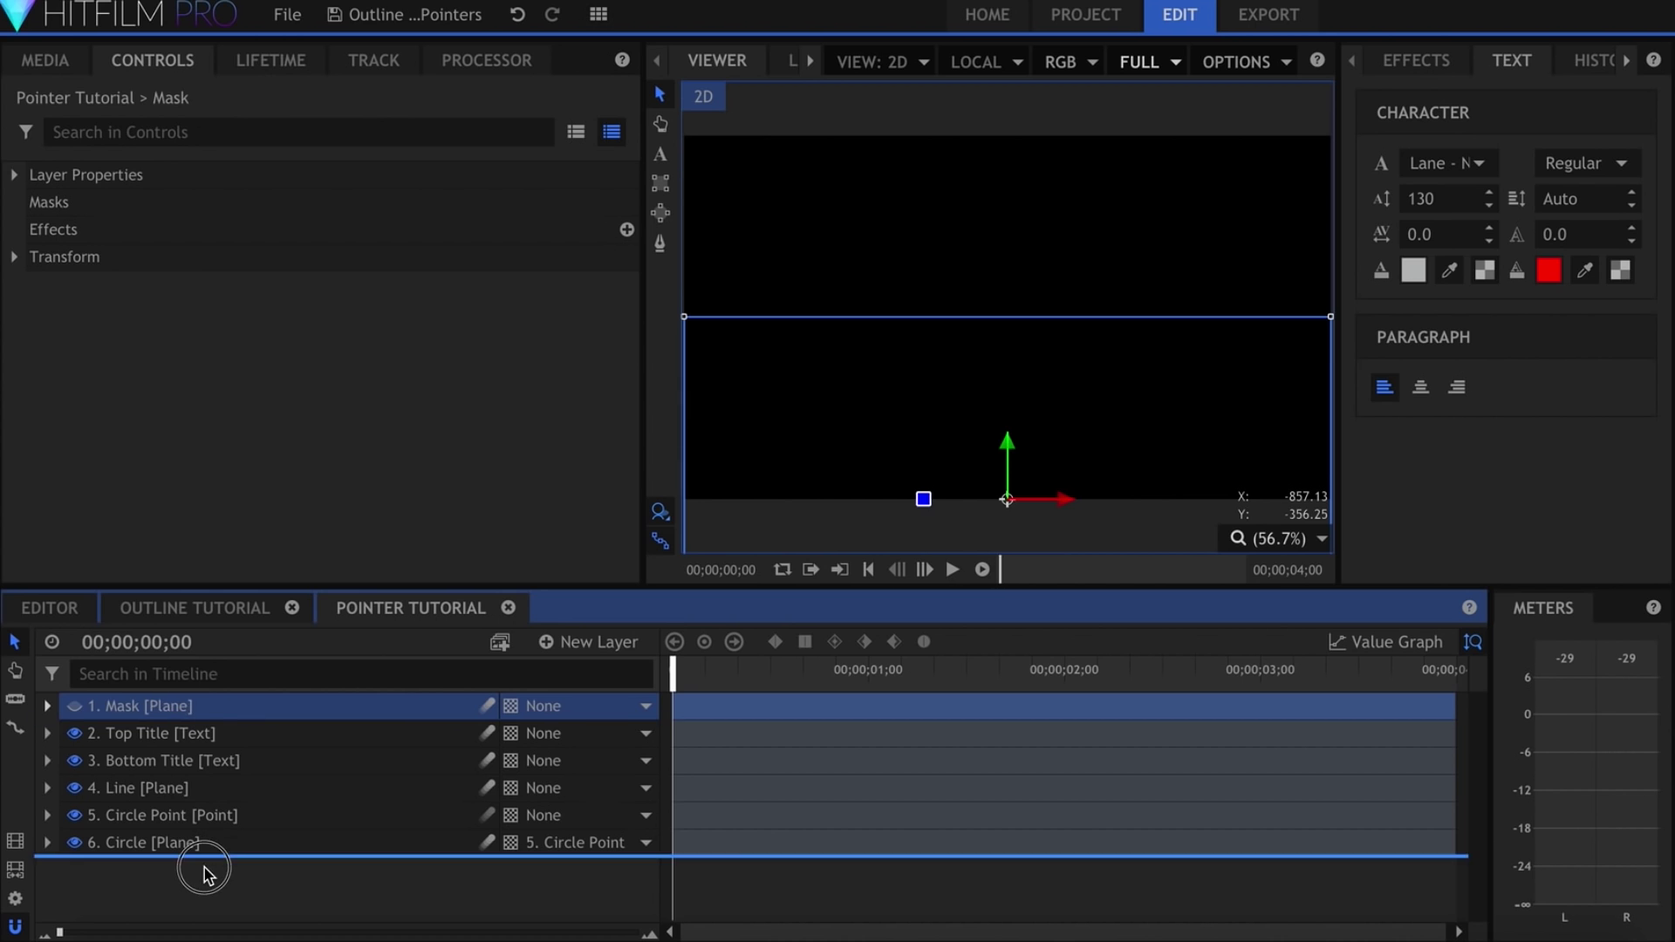
drag(203, 875, 258, 897)
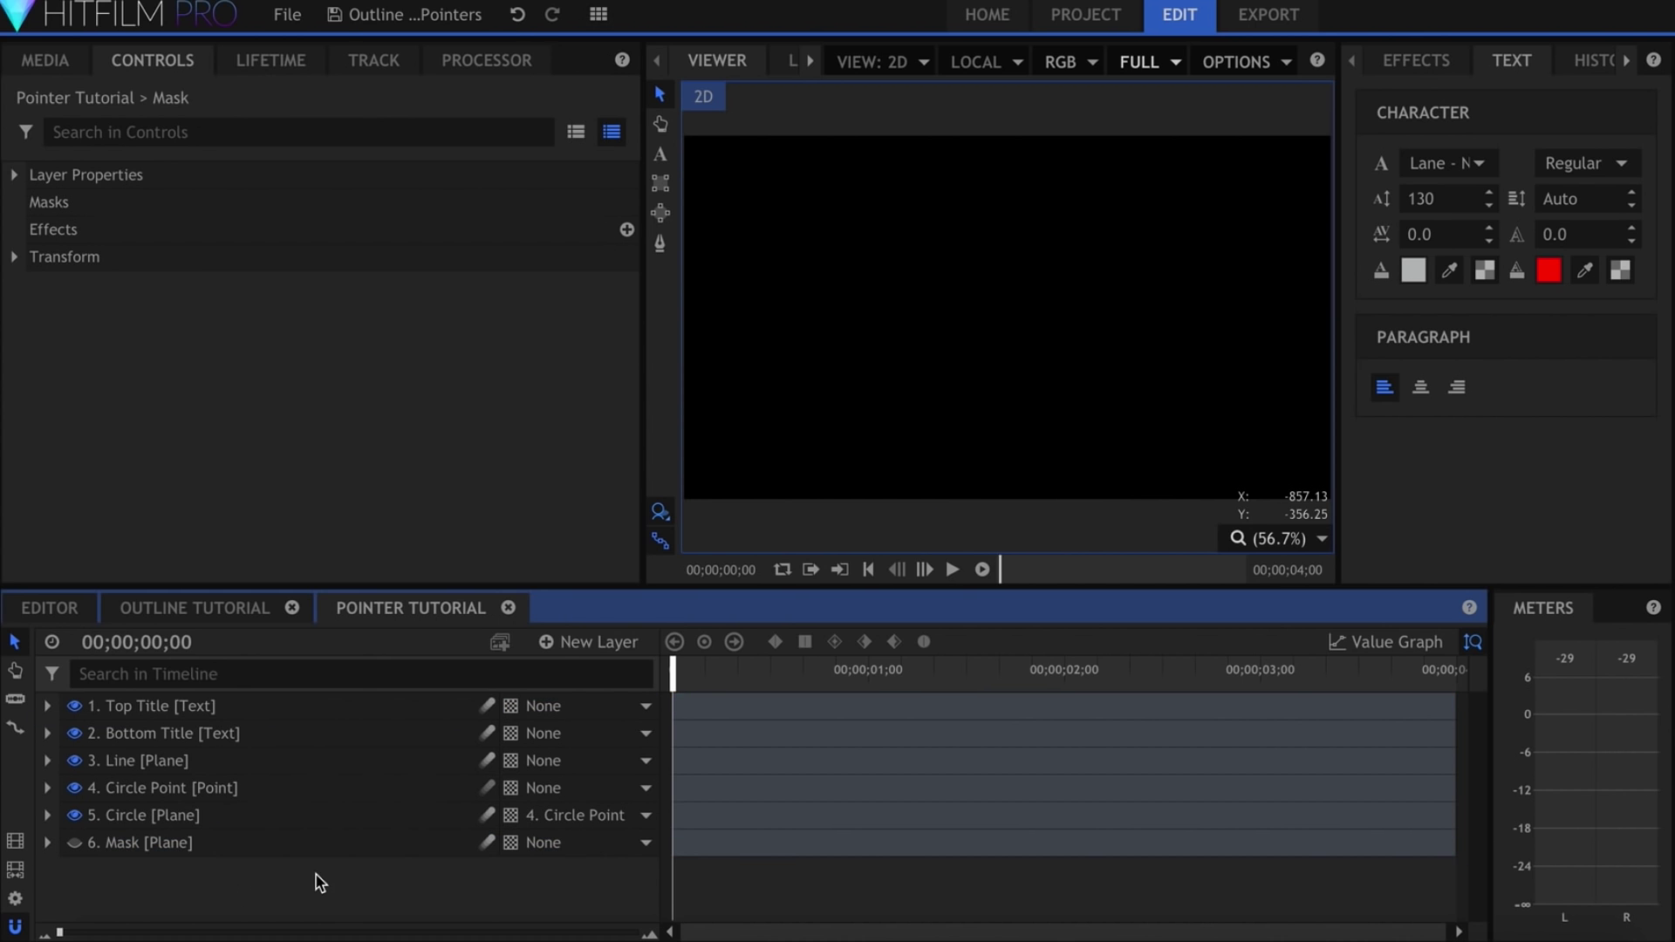
Play the pointer at half preview quality, then scrub the Outline Tutorial bottle footage
key(space)
click(1138, 63)
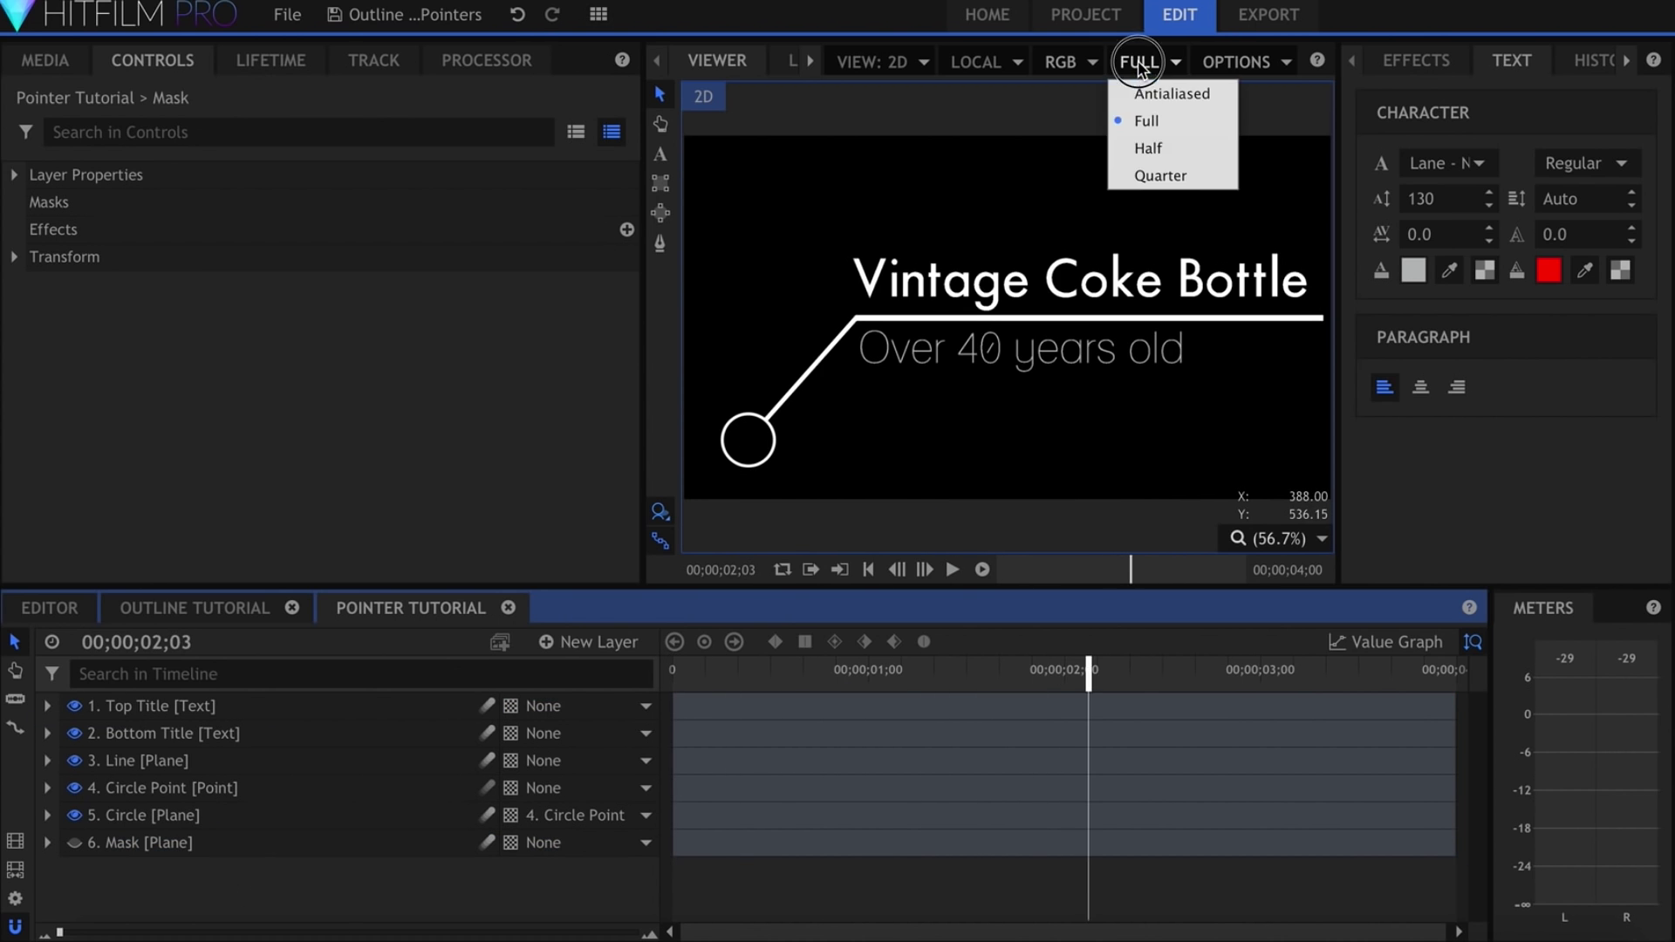
click(1147, 147)
key(Home)
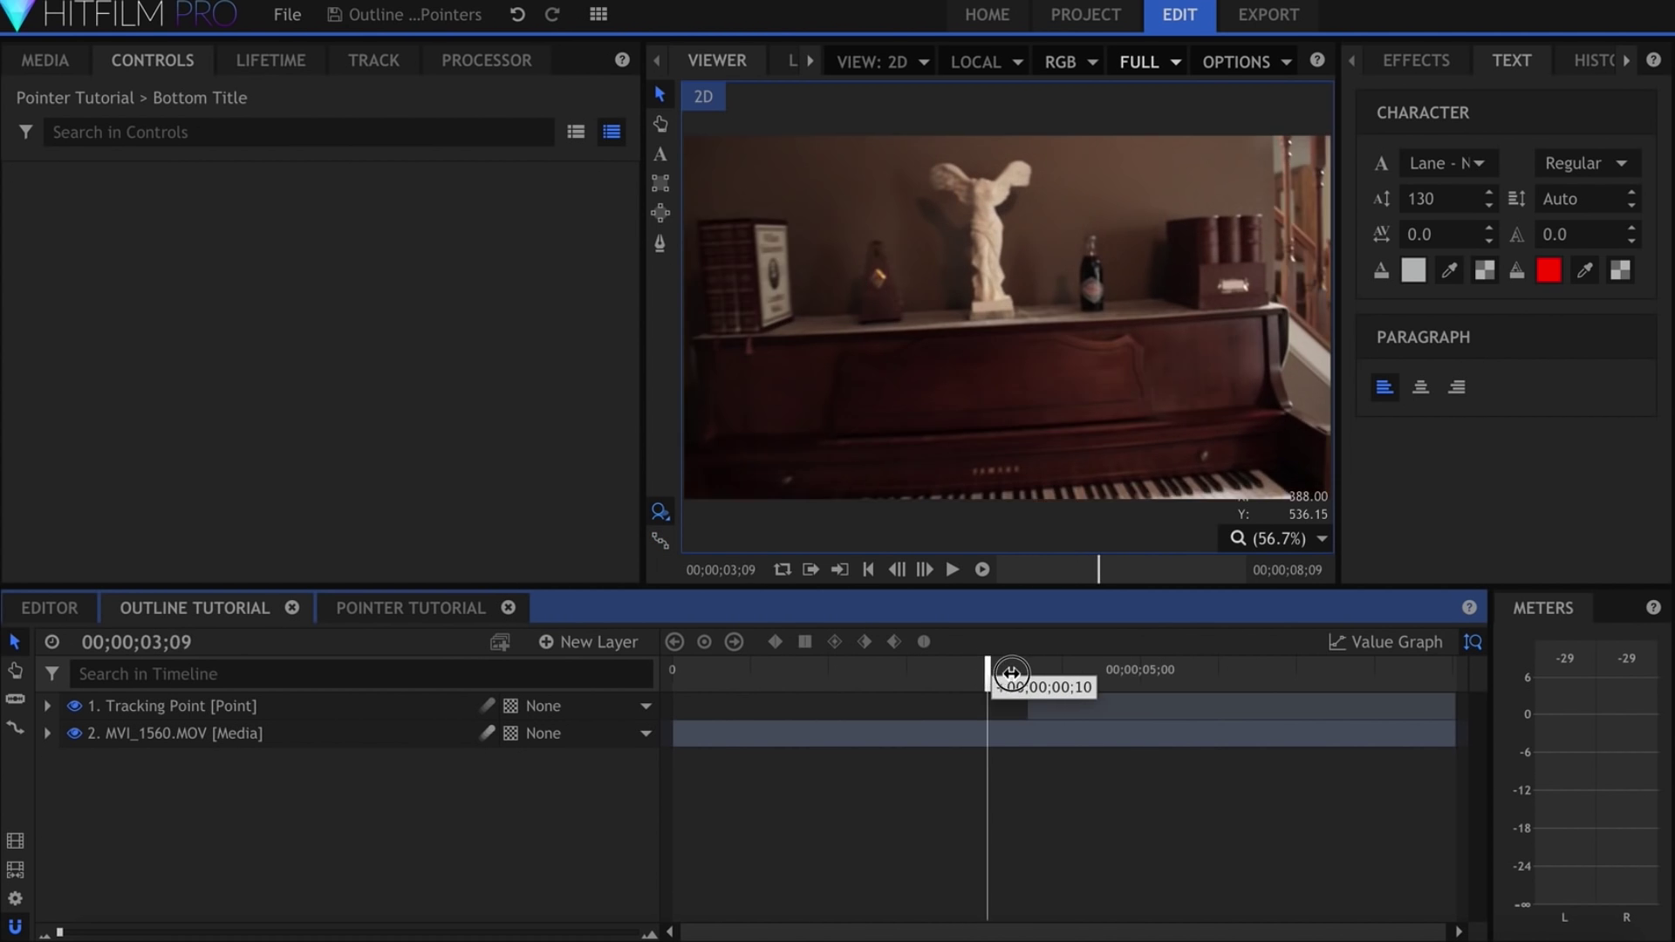
drag(1001, 681, 1047, 683)
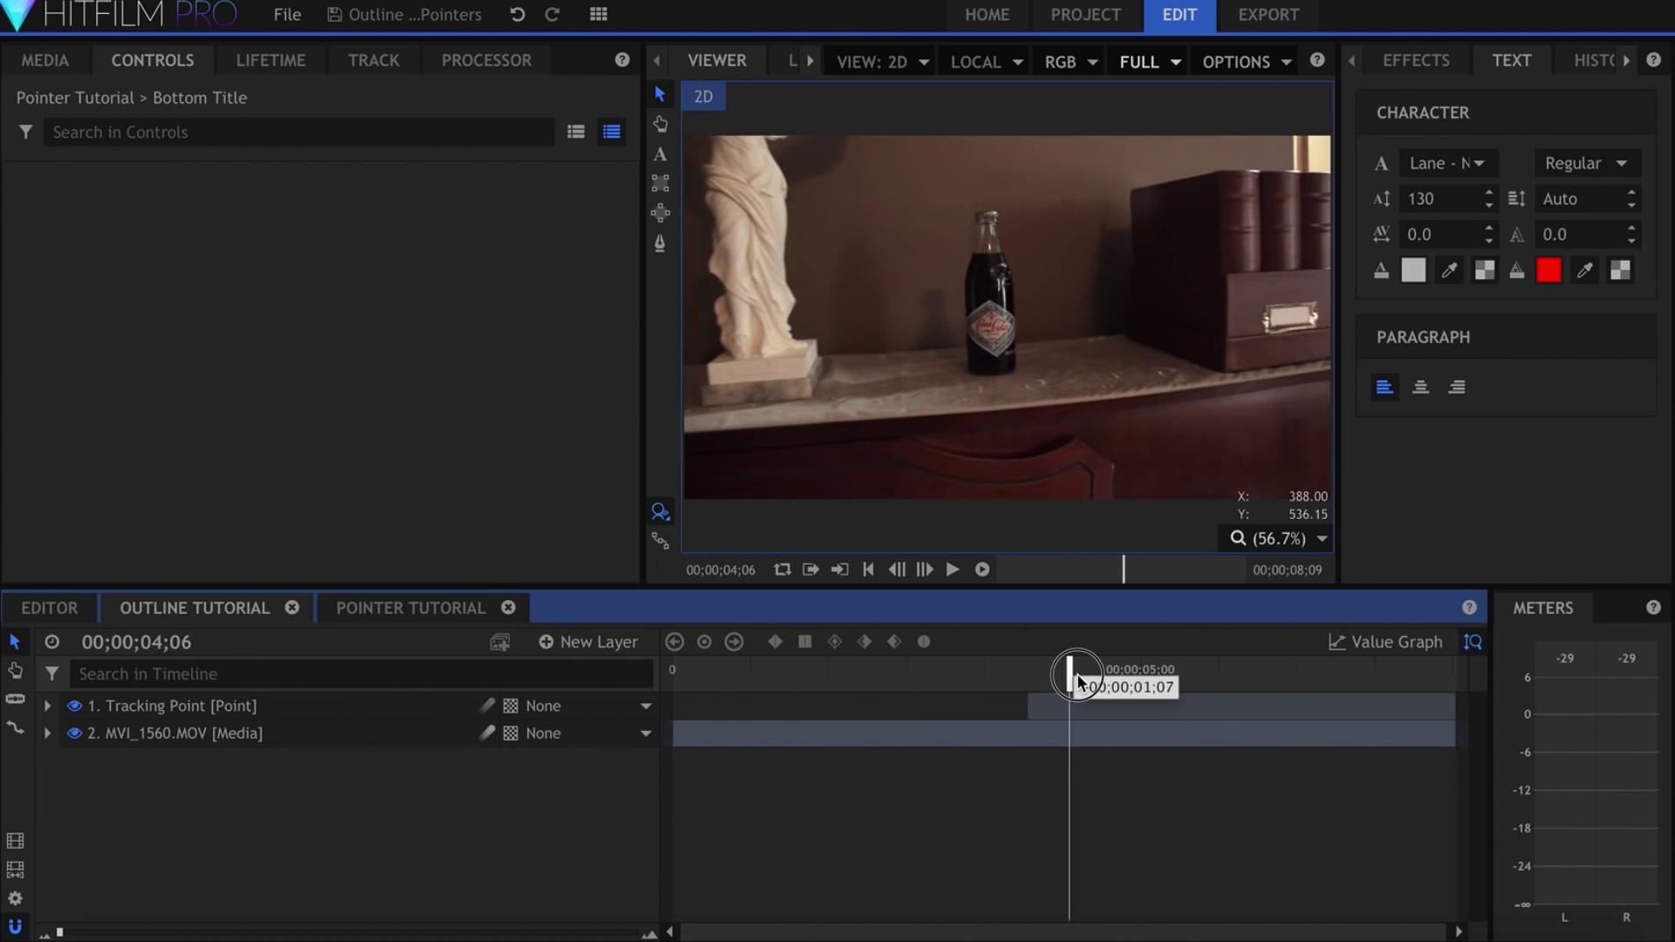
Add Pointer Tutorial to the timeline partway into the shot, parented to Tracking Point
drag(1077, 680, 1096, 675)
click(411, 709)
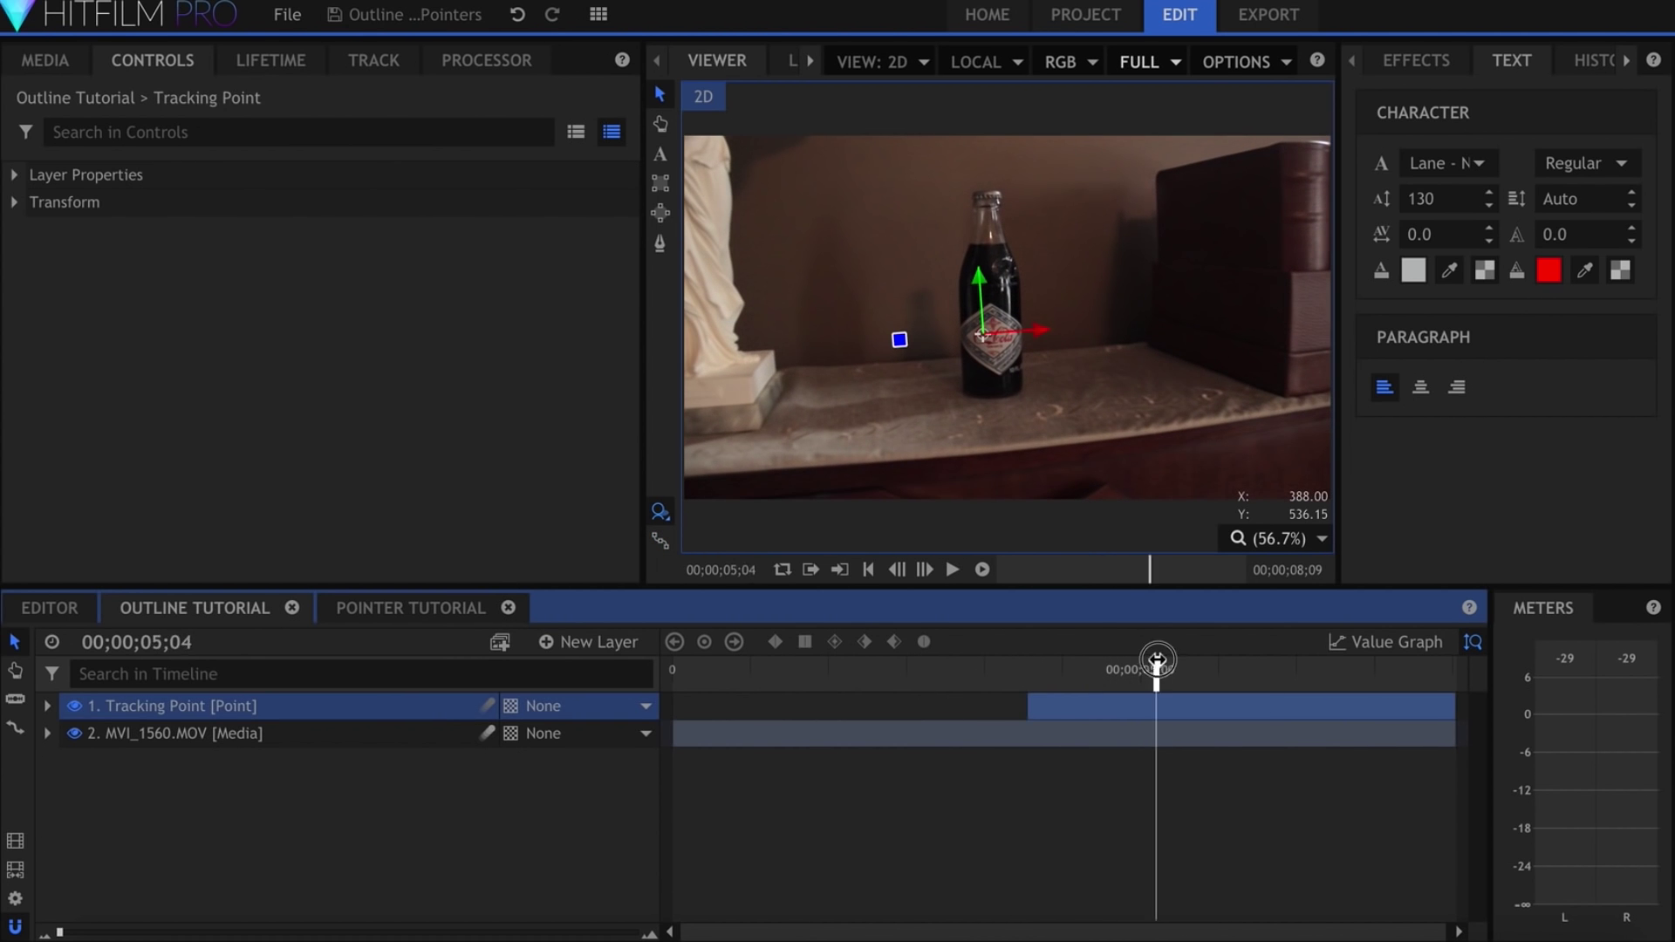
drag(1157, 661, 1145, 668)
click(78, 64)
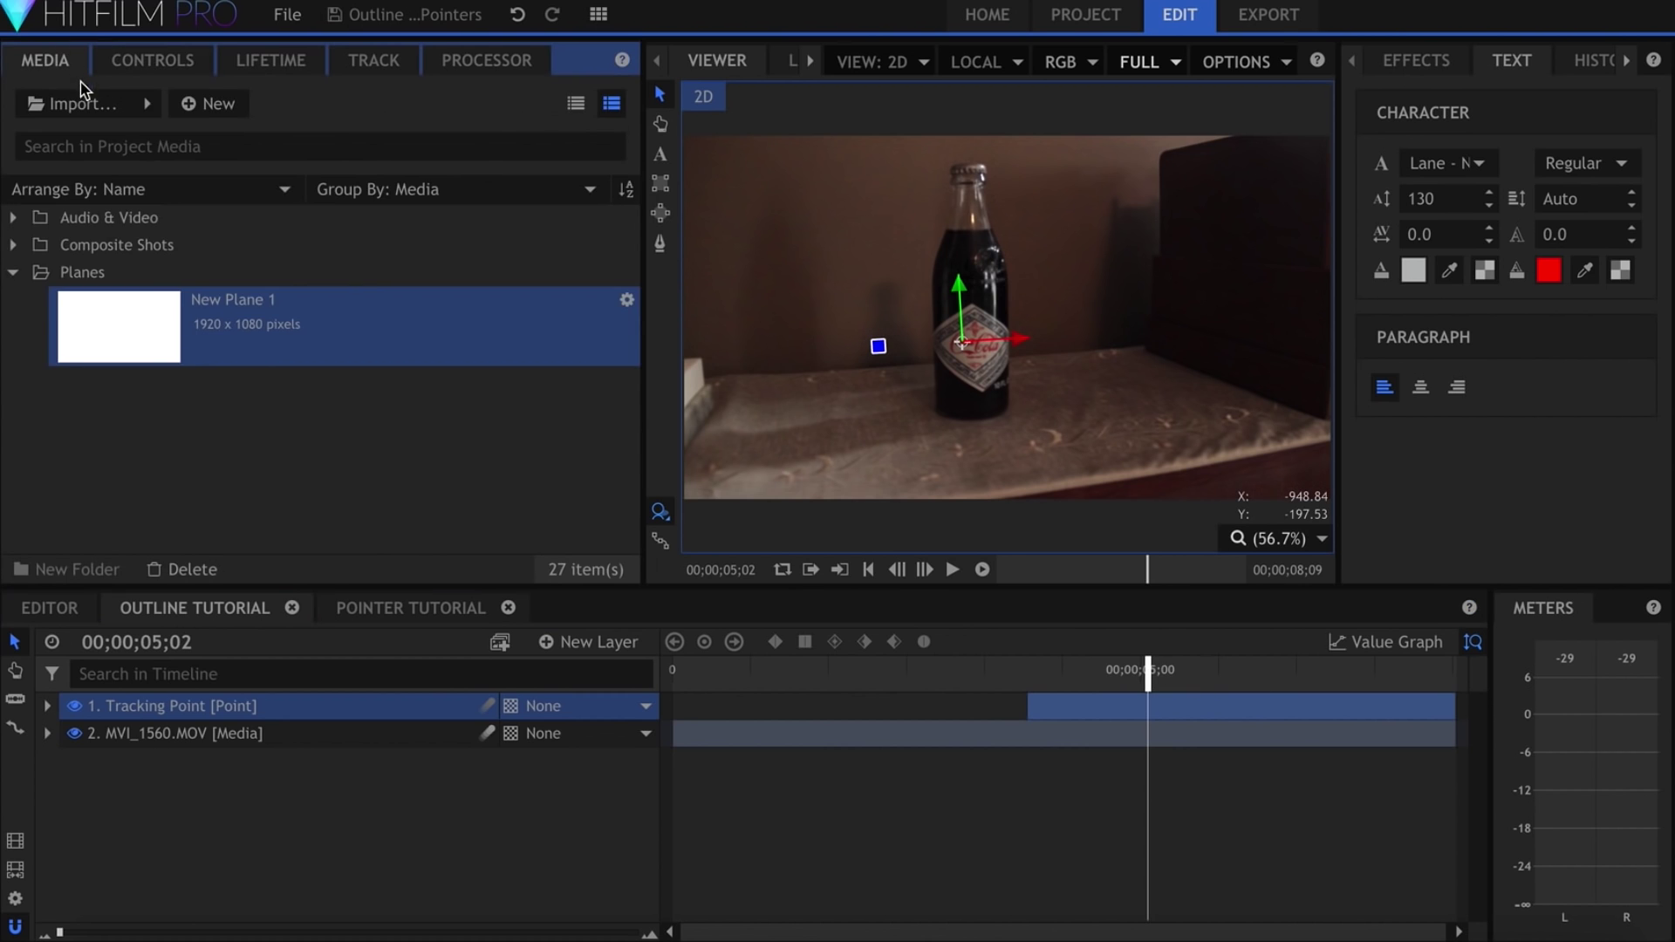
click(14, 246)
scroll(301, 383, down, 5)
click(301, 382)
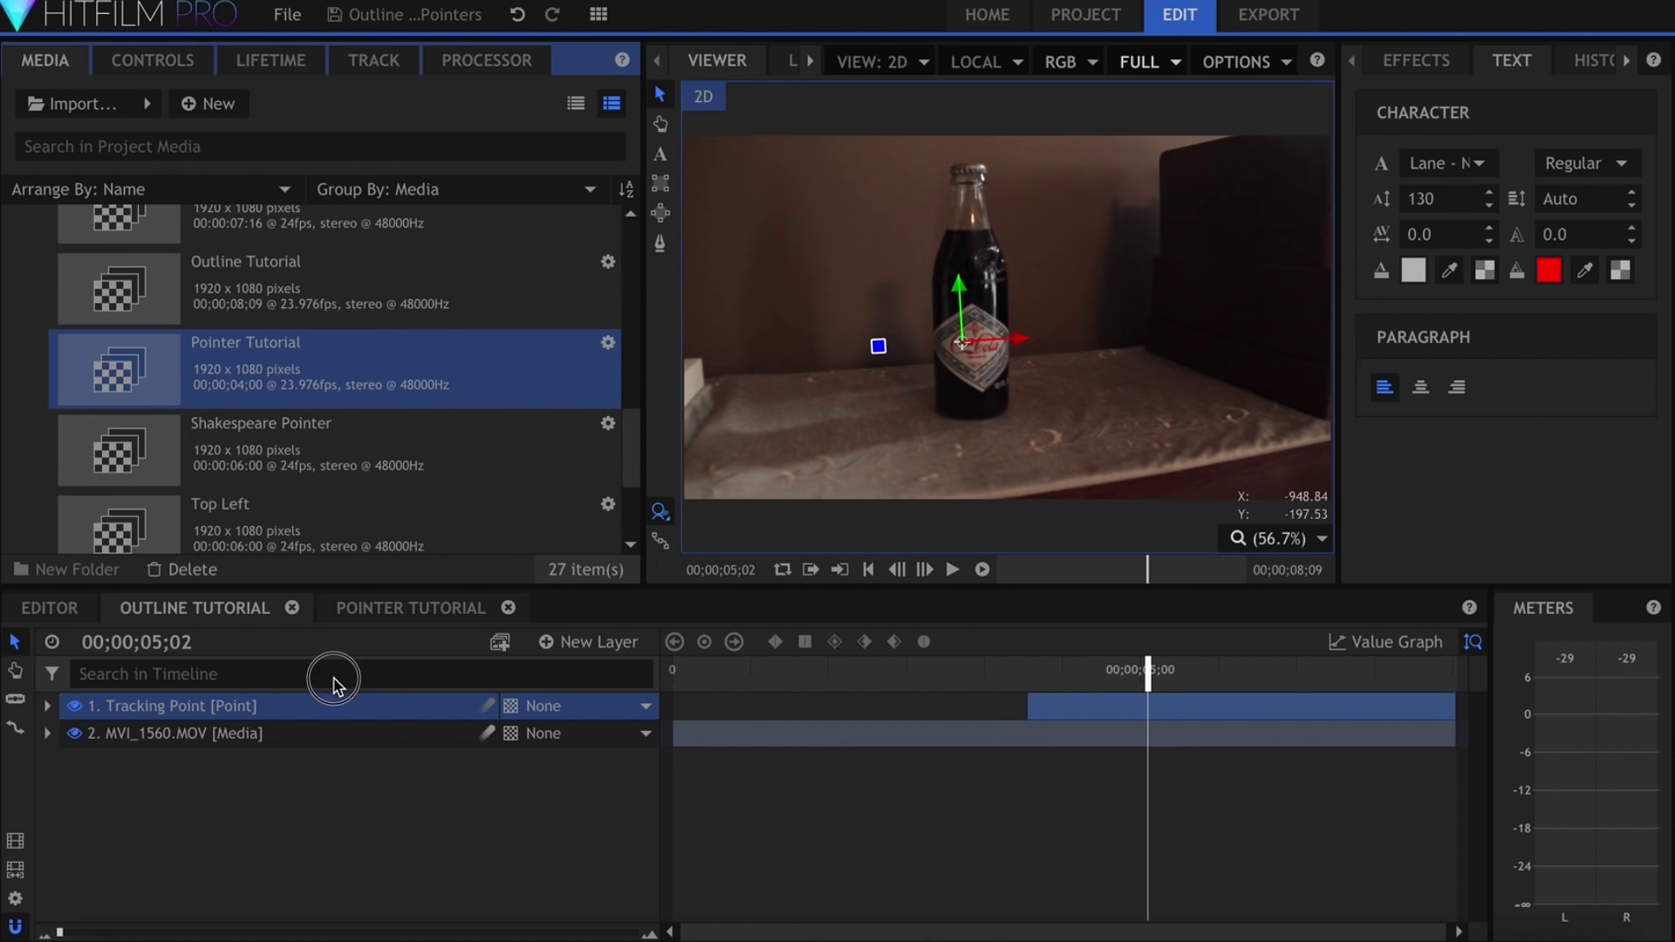
drag(334, 685, 333, 707)
drag(937, 719, 1350, 717)
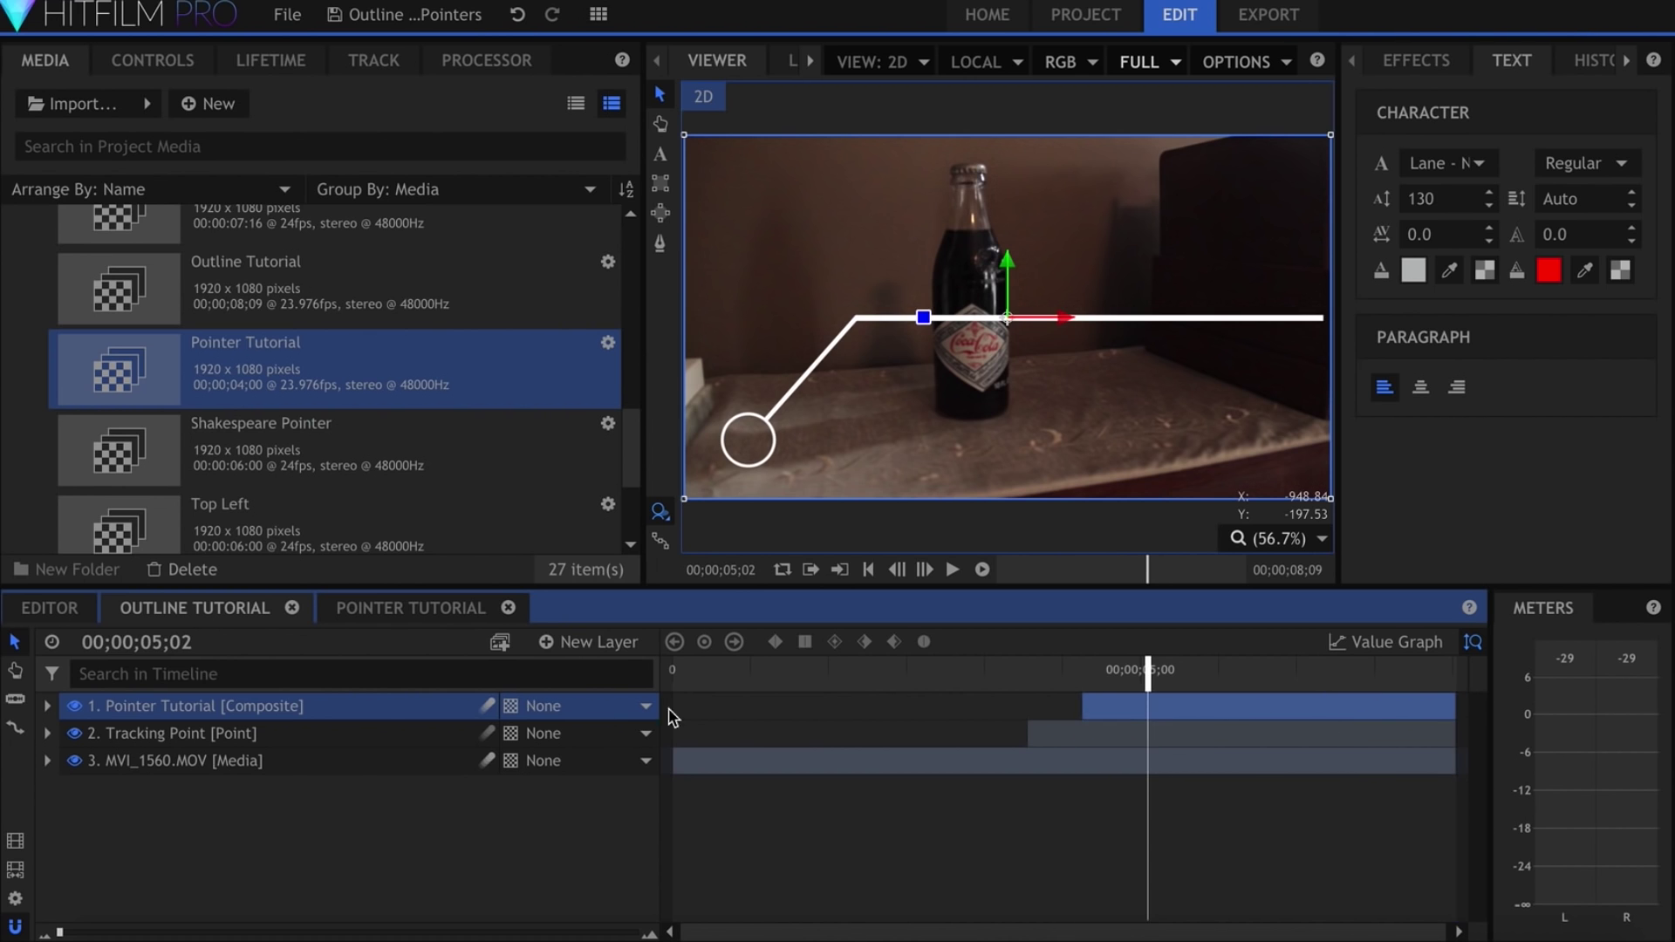
click(583, 708)
click(588, 727)
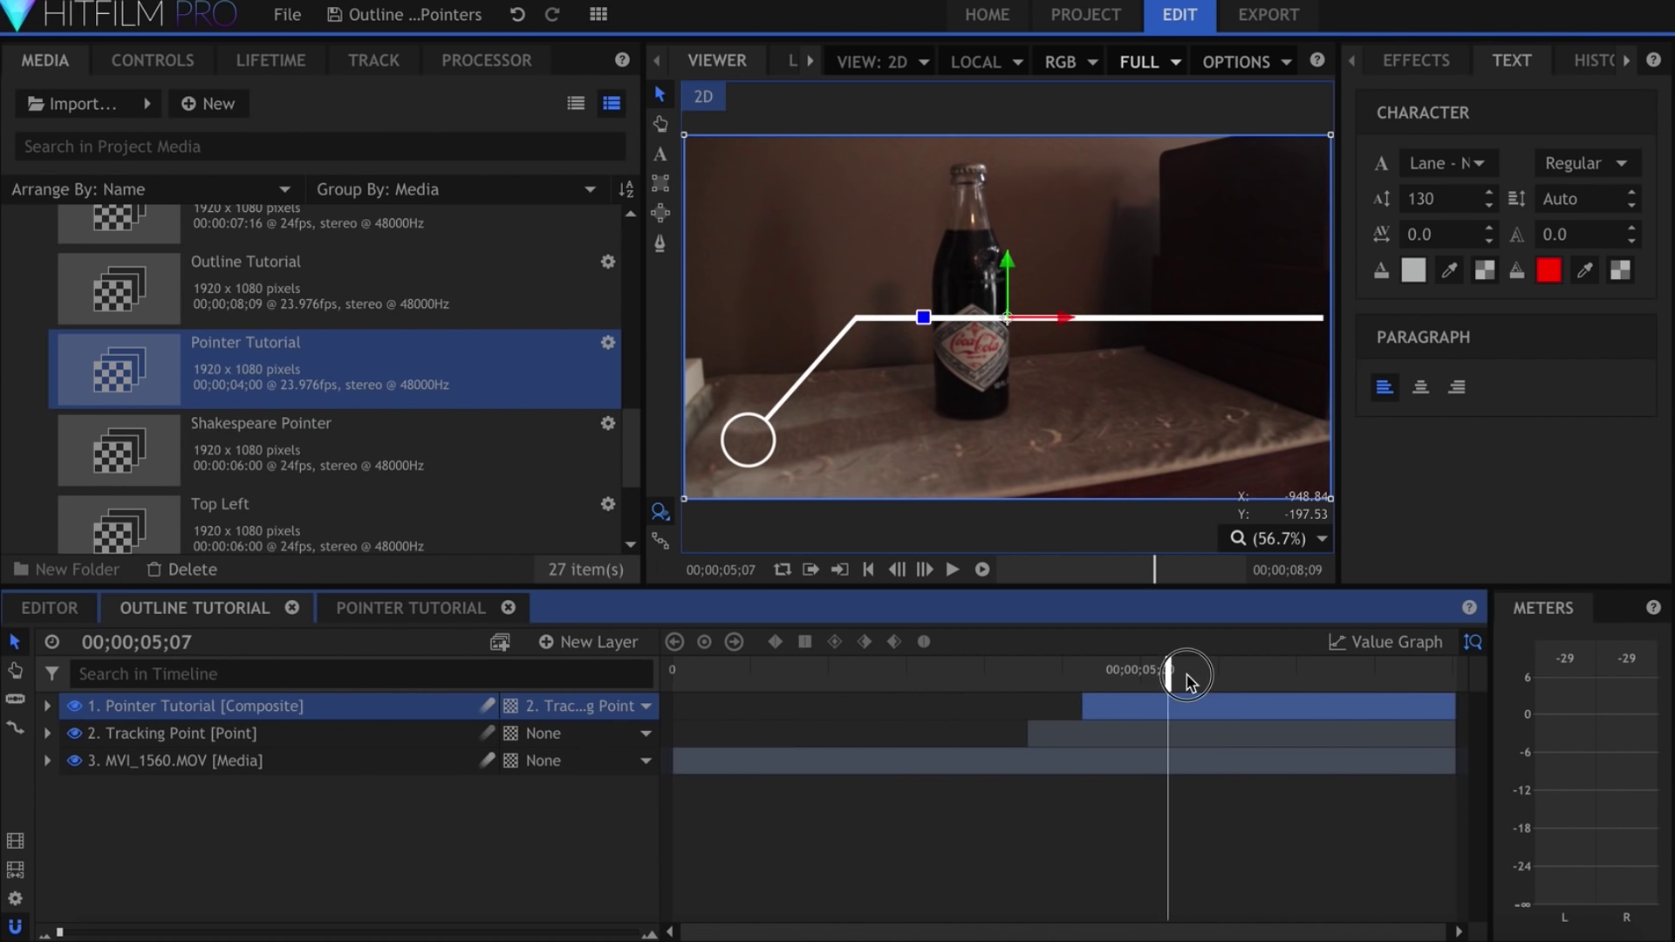
Scale the callout to 23.6% and move its circle onto the bottle label
drag(1185, 680, 1250, 676)
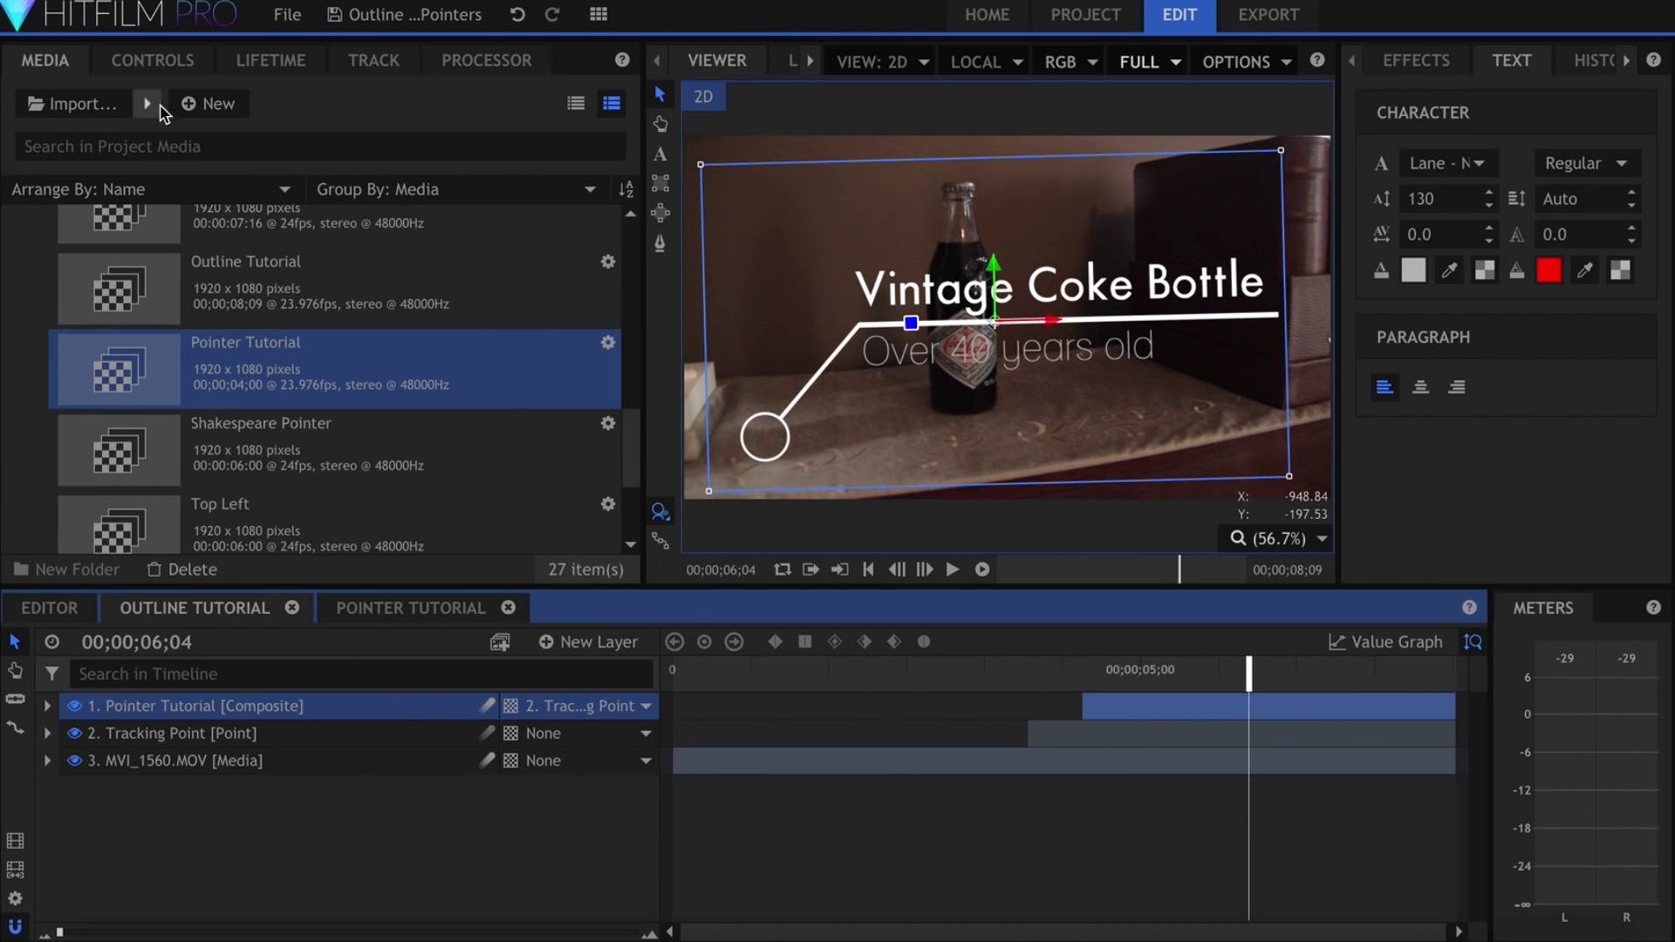
click(152, 61)
click(52, 257)
drag(555, 366, 497, 366)
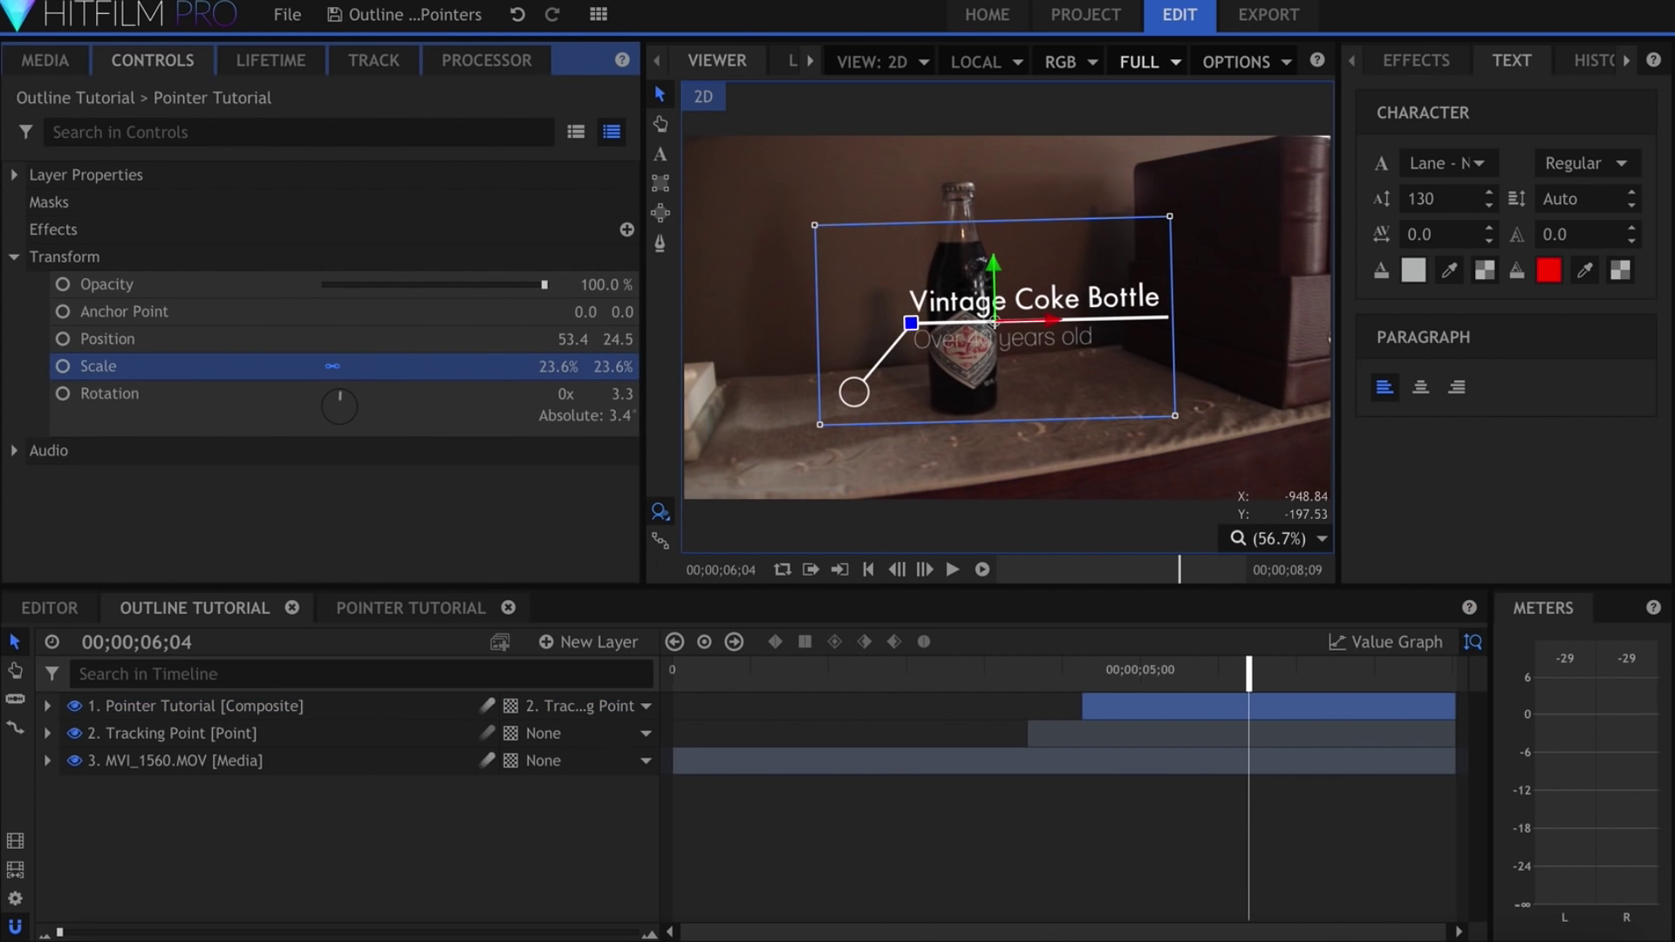
drag(1008, 330, 1107, 266)
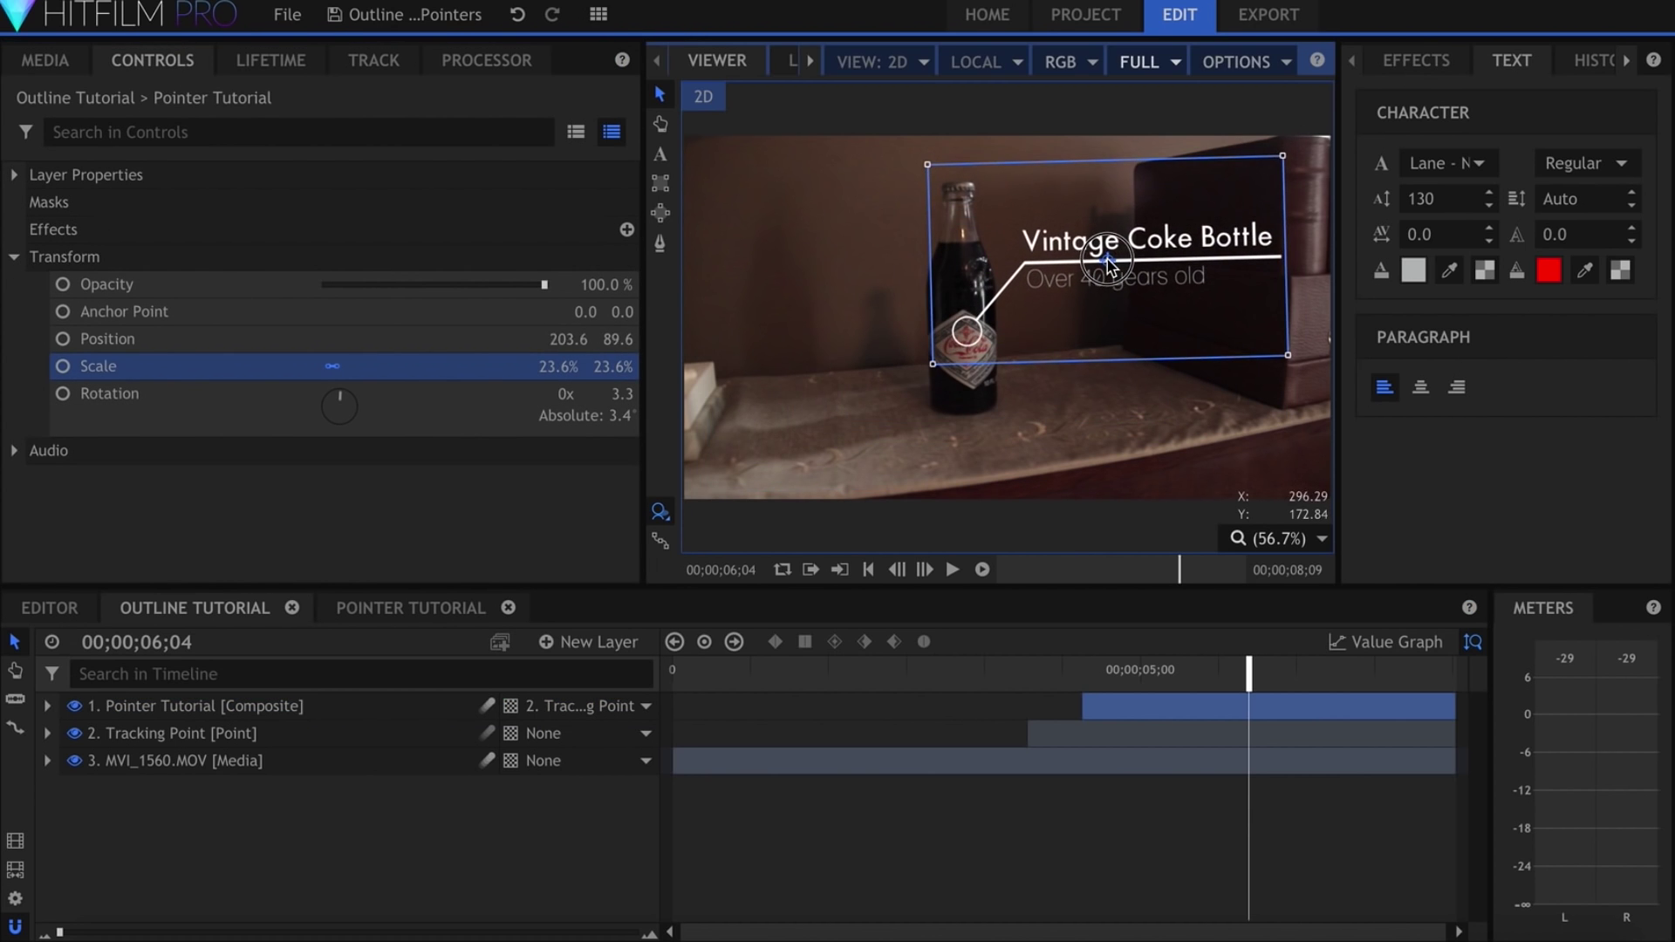
Play back from an earlier frame to preview the tracked callout
click(1048, 674)
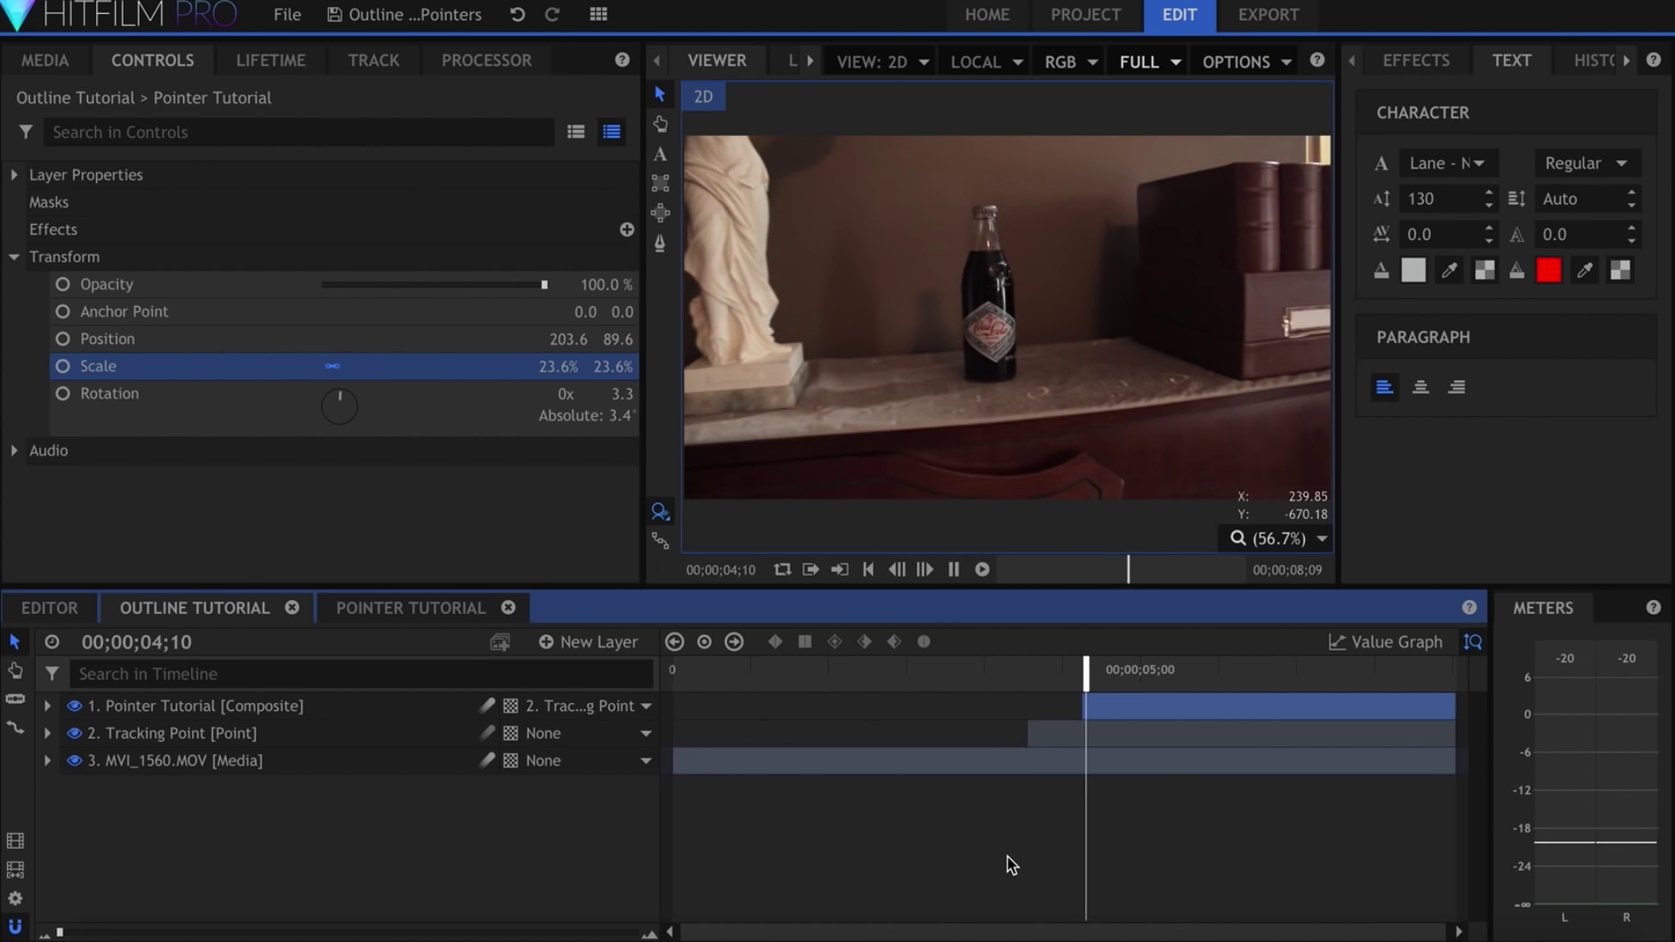
click(507, 552)
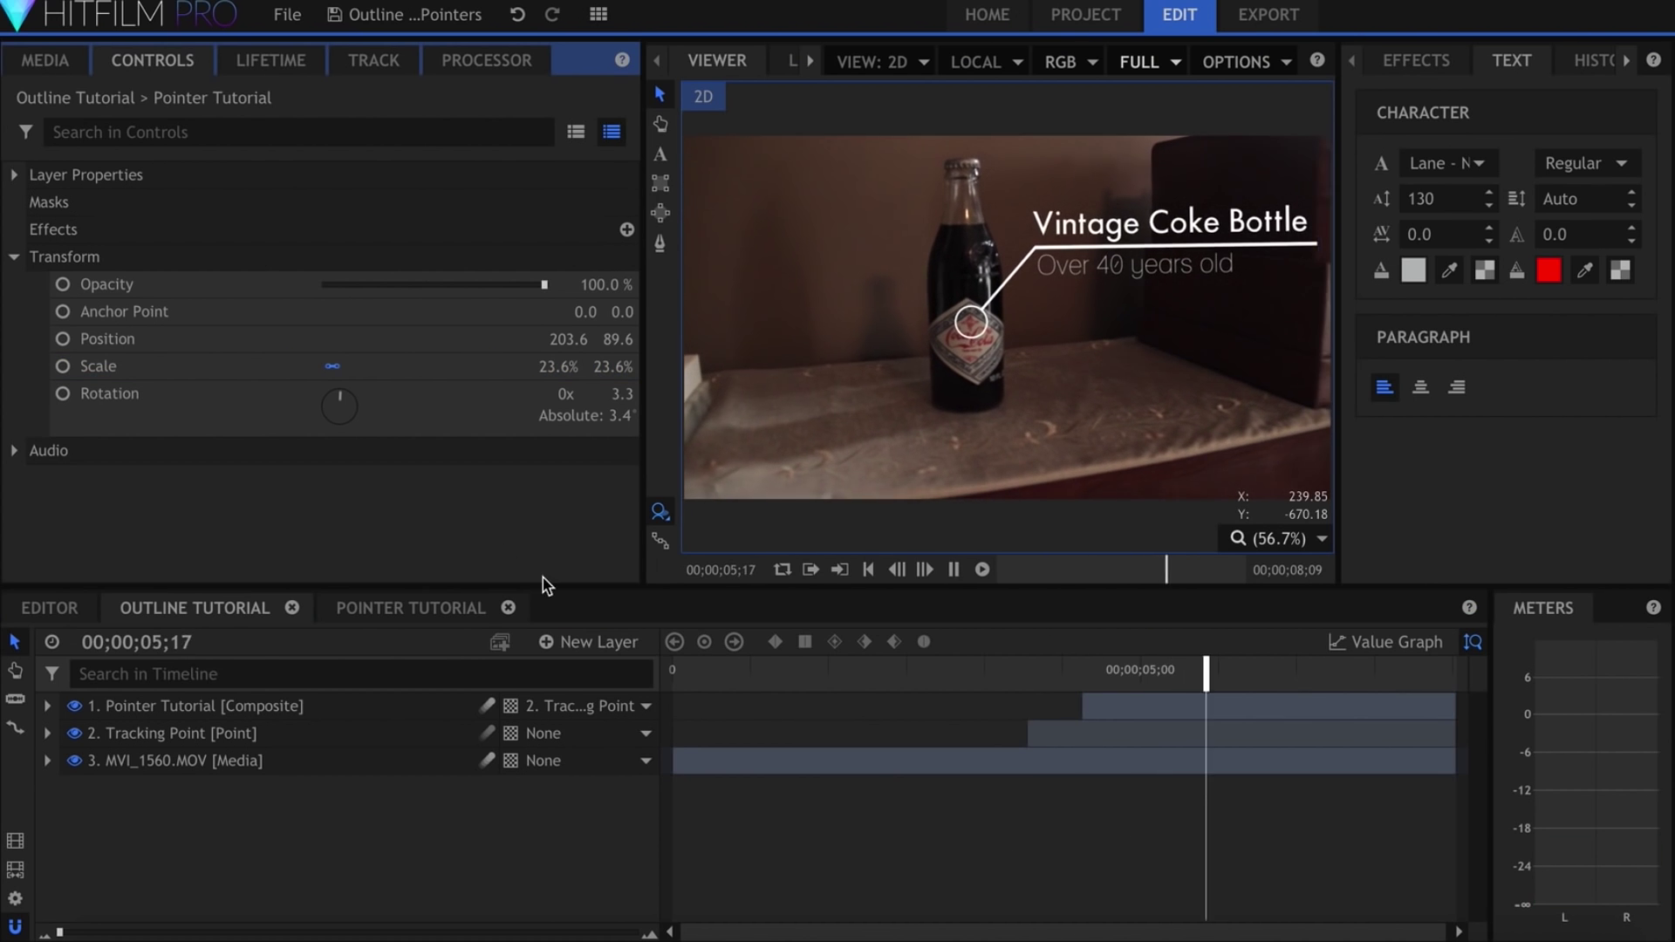
drag(1047, 672, 1038, 670)
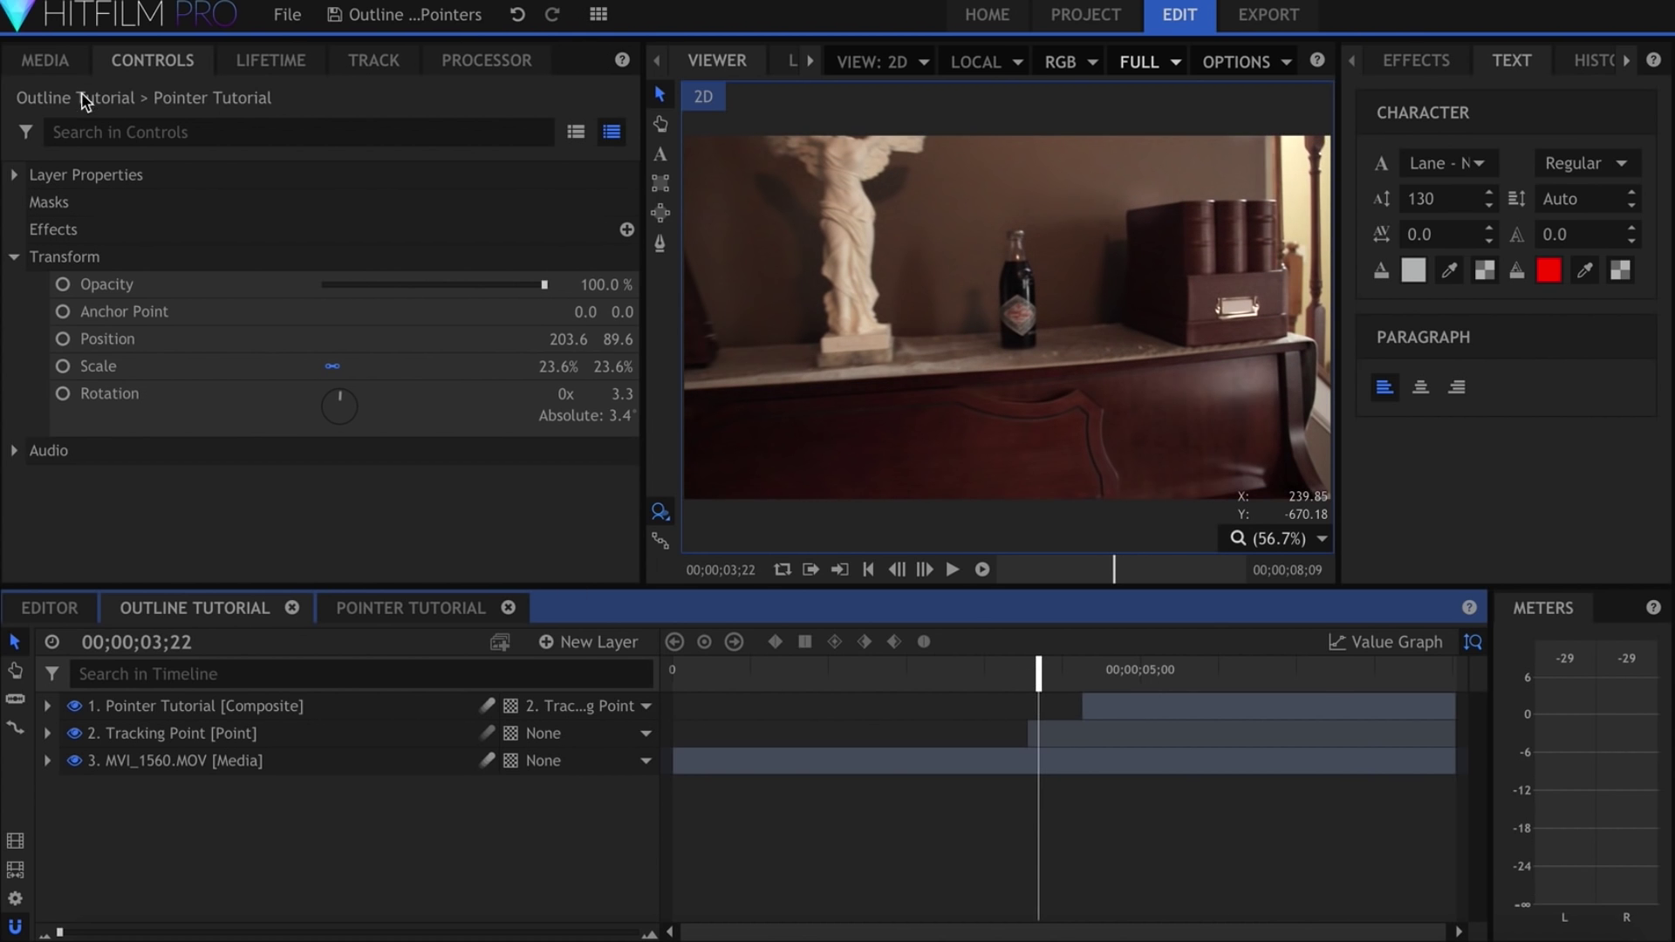
Place New Plane 1 as the top layer at 36% opacity
click(59, 60)
scroll(217, 367, down, 3)
drag(223, 523, 257, 706)
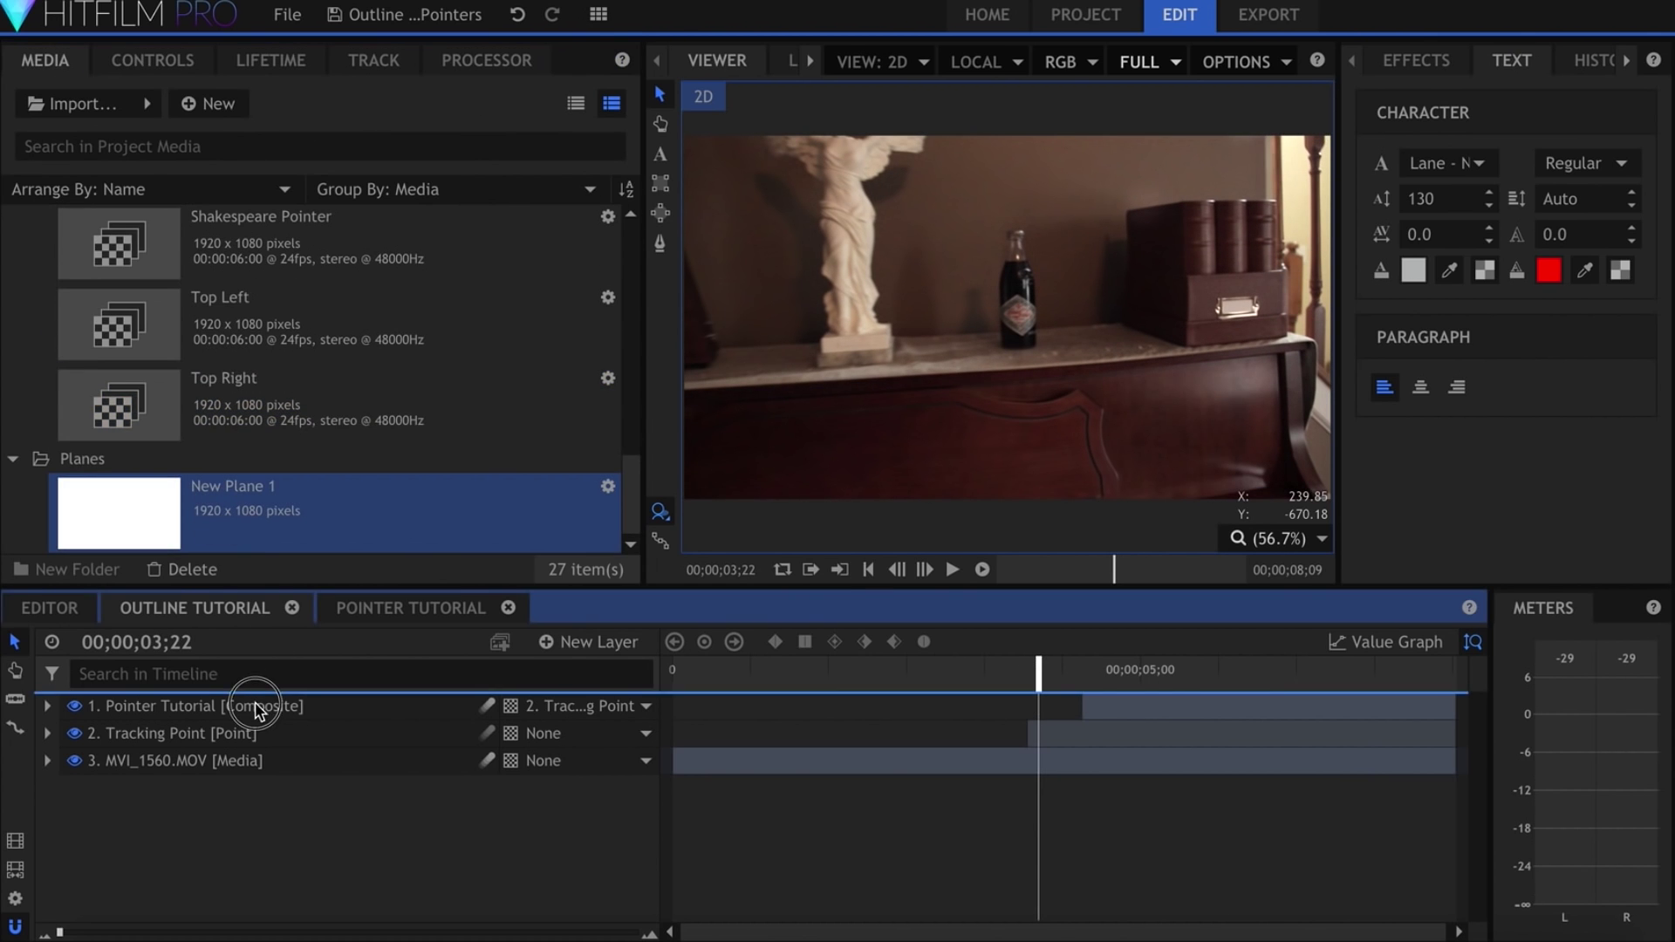
click(179, 65)
click(14, 257)
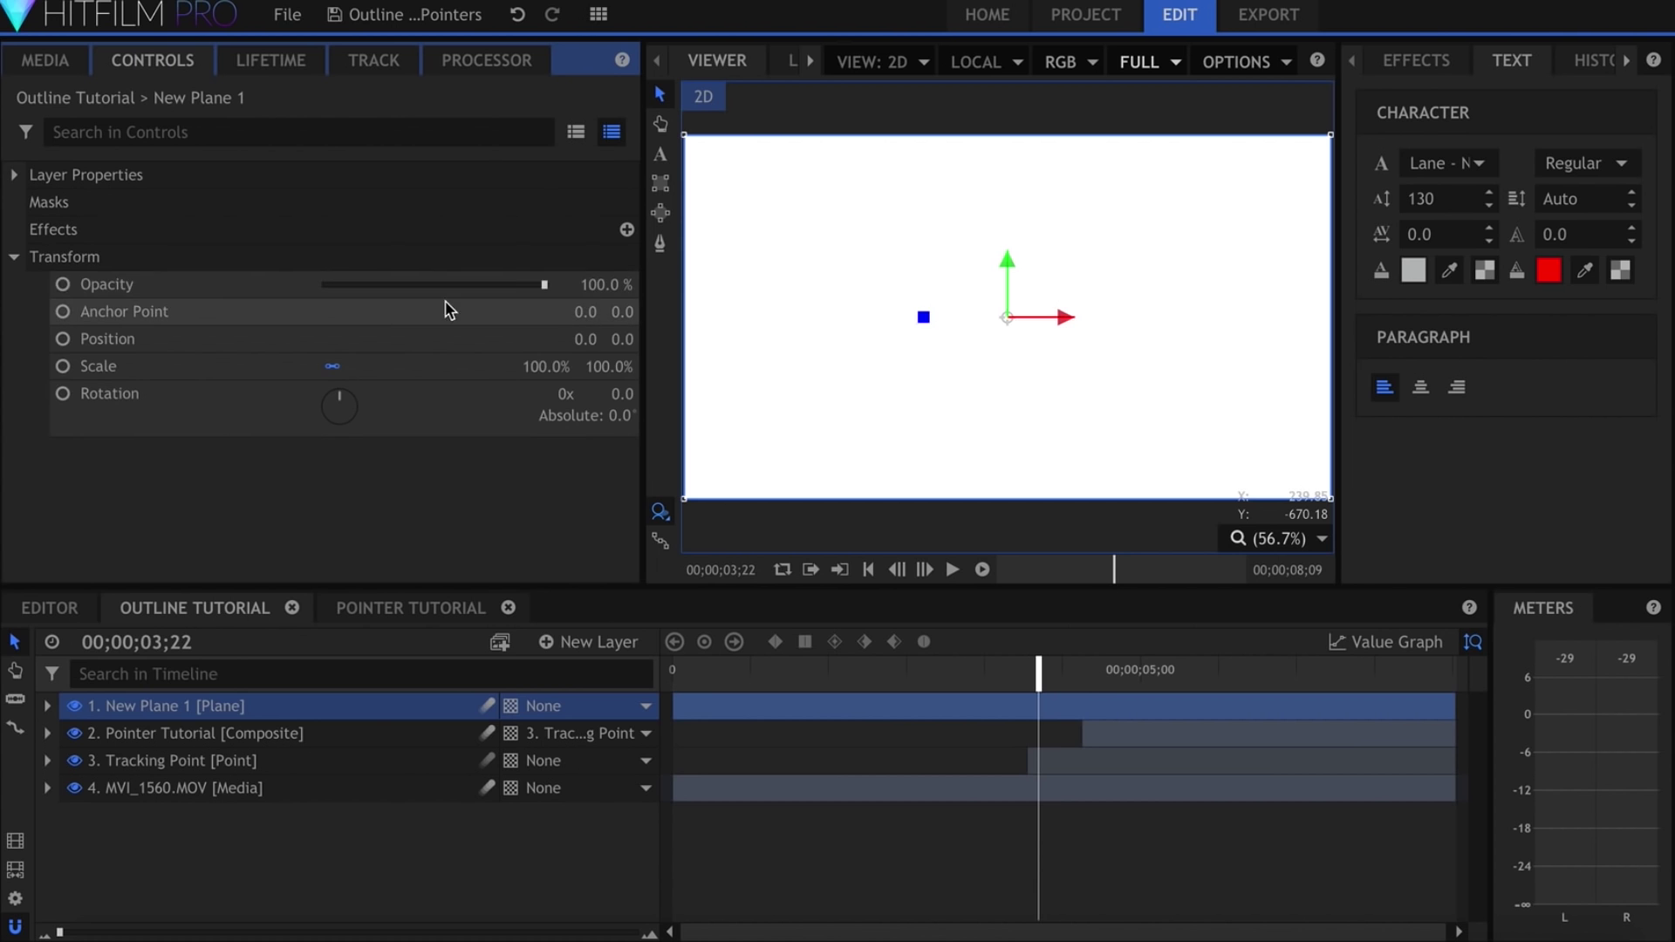
drag(547, 284, 404, 285)
drag(1141, 670, 1192, 670)
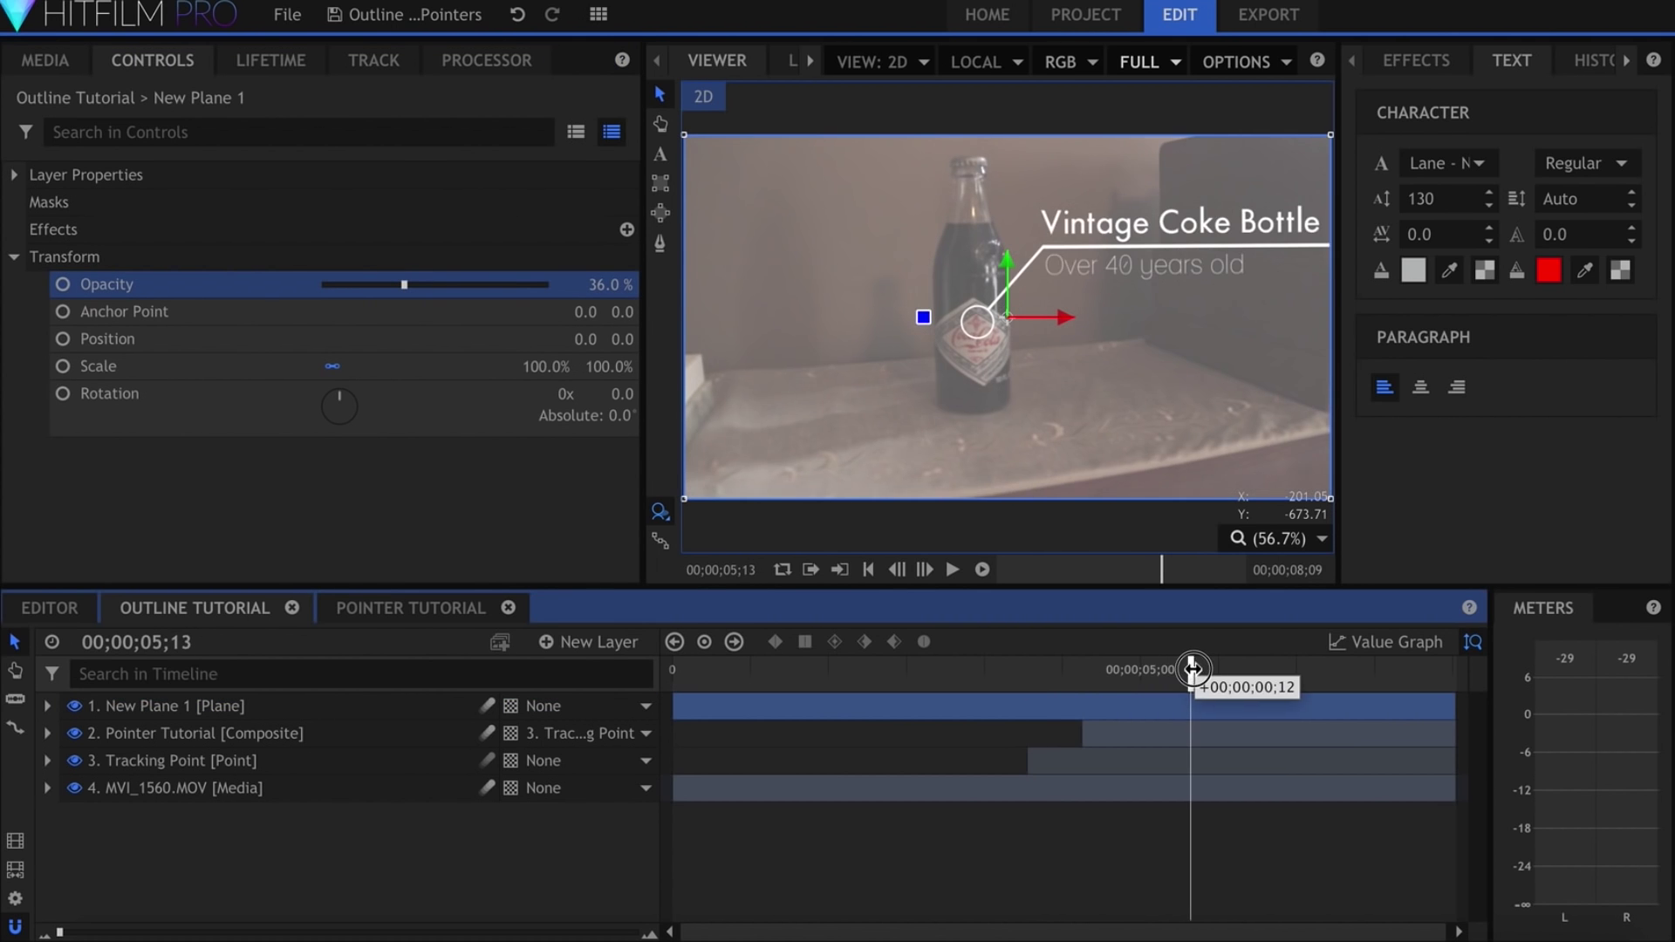
click(661, 242)
Zoom in and trace a closed mask around the bottle's edge
click(953, 172)
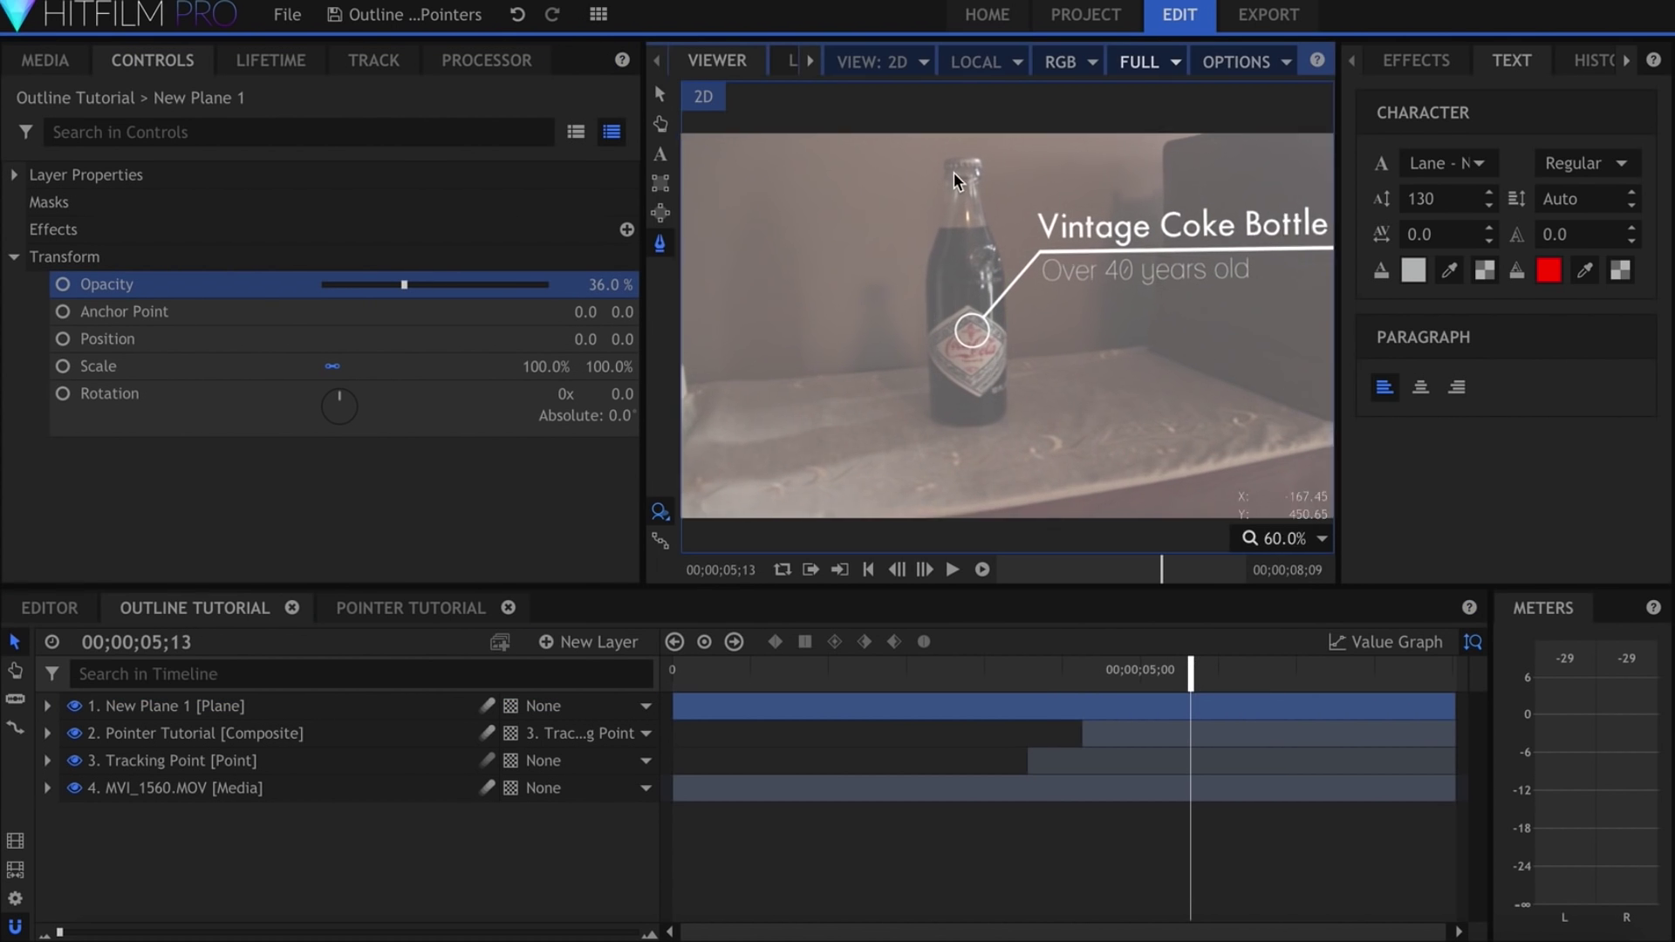
click(959, 117)
click(964, 134)
click(998, 135)
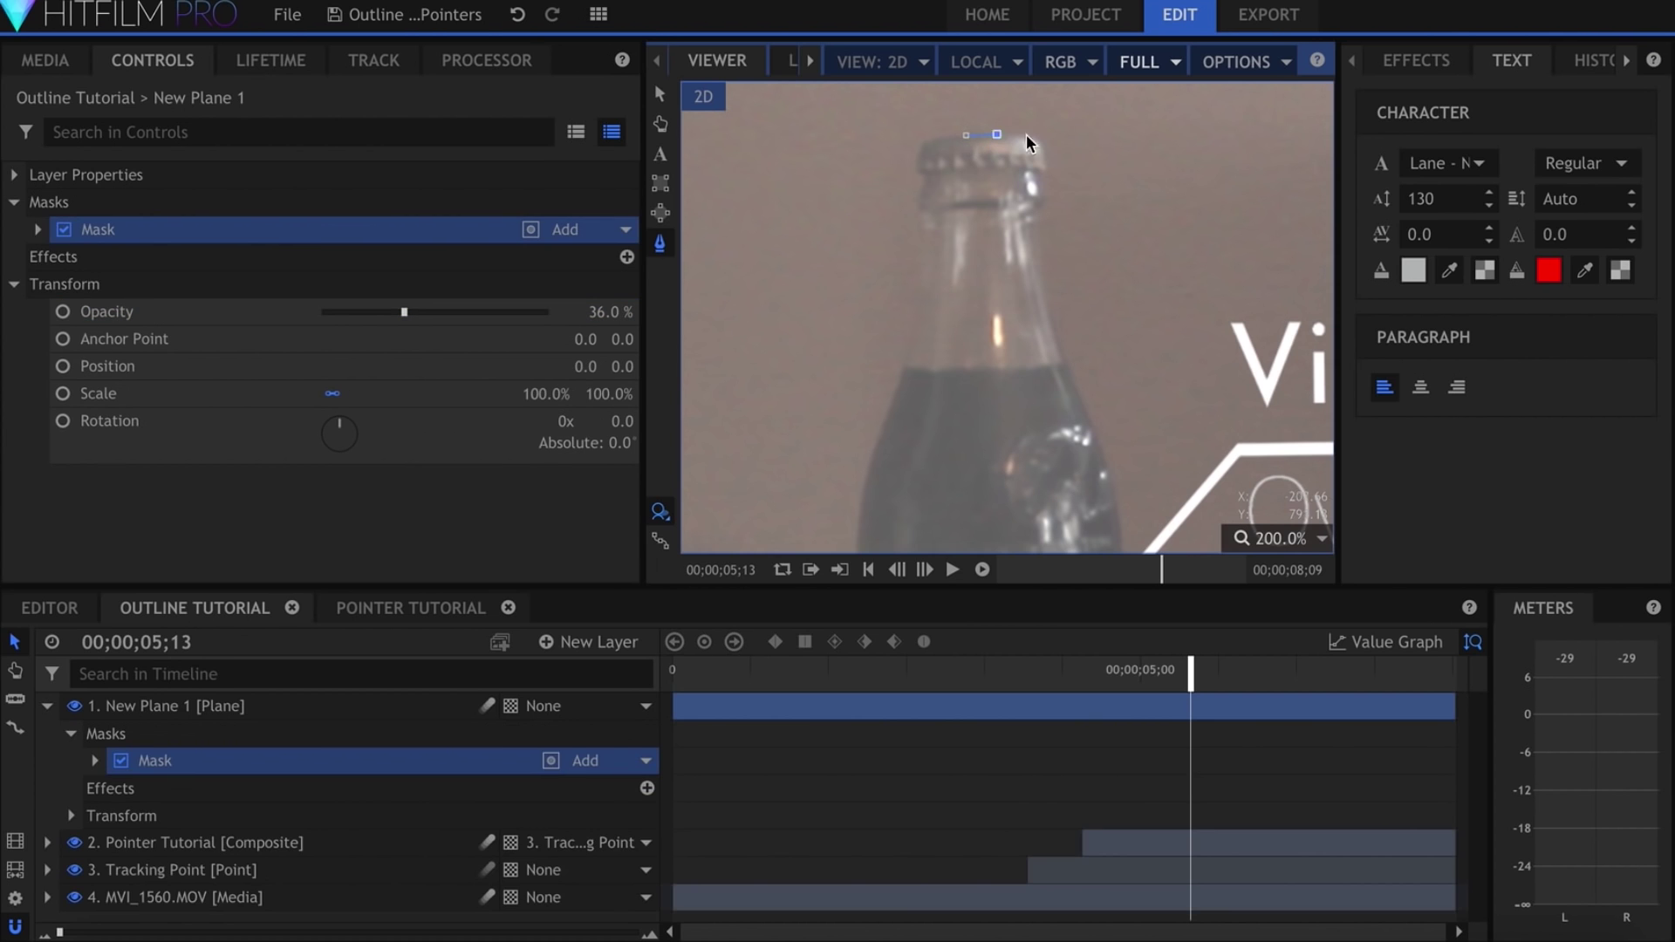
drag(1093, 429, 1023, 214)
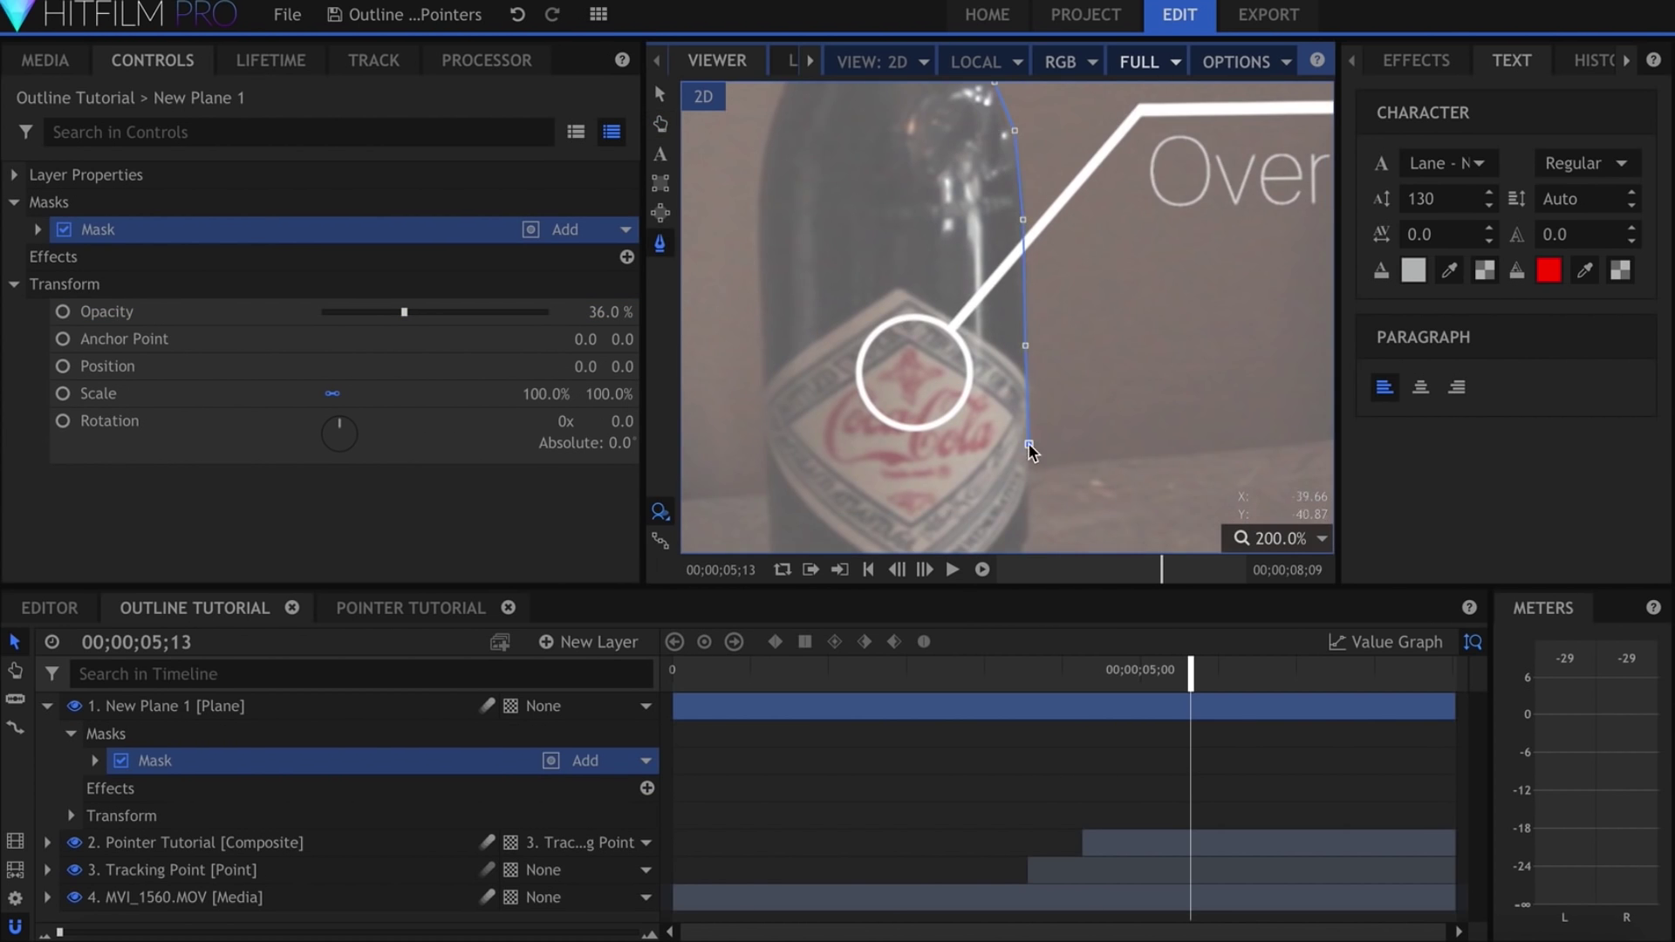
drag(1028, 442, 1045, 353)
drag(790, 386, 850, 267)
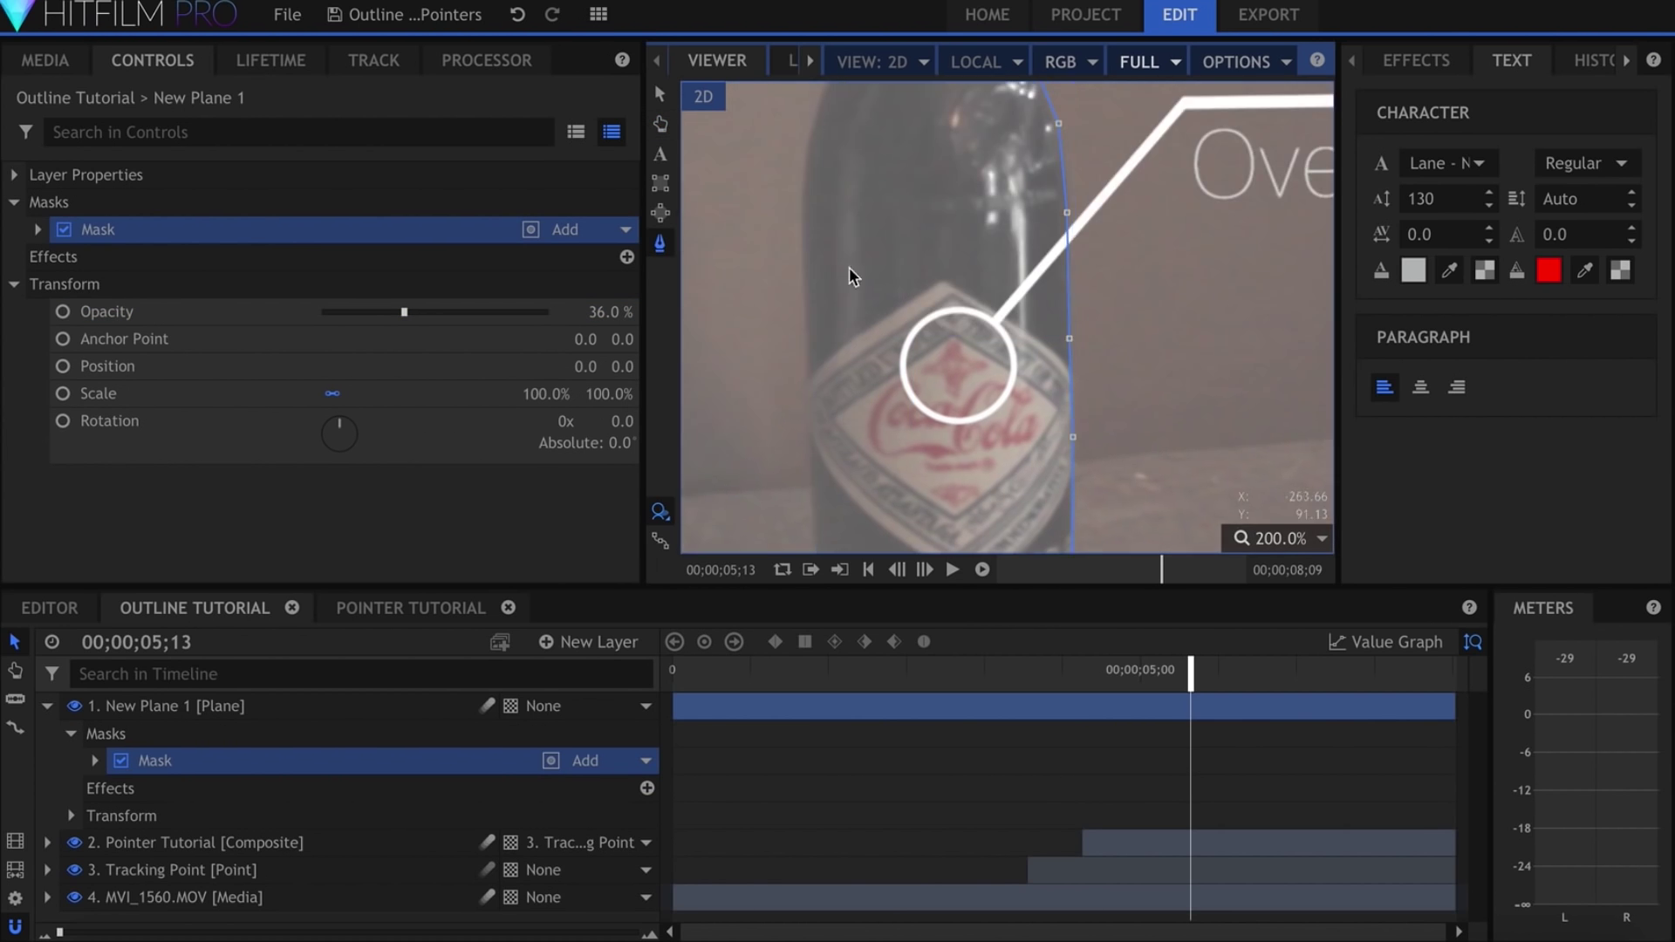
drag(848, 160, 841, 403)
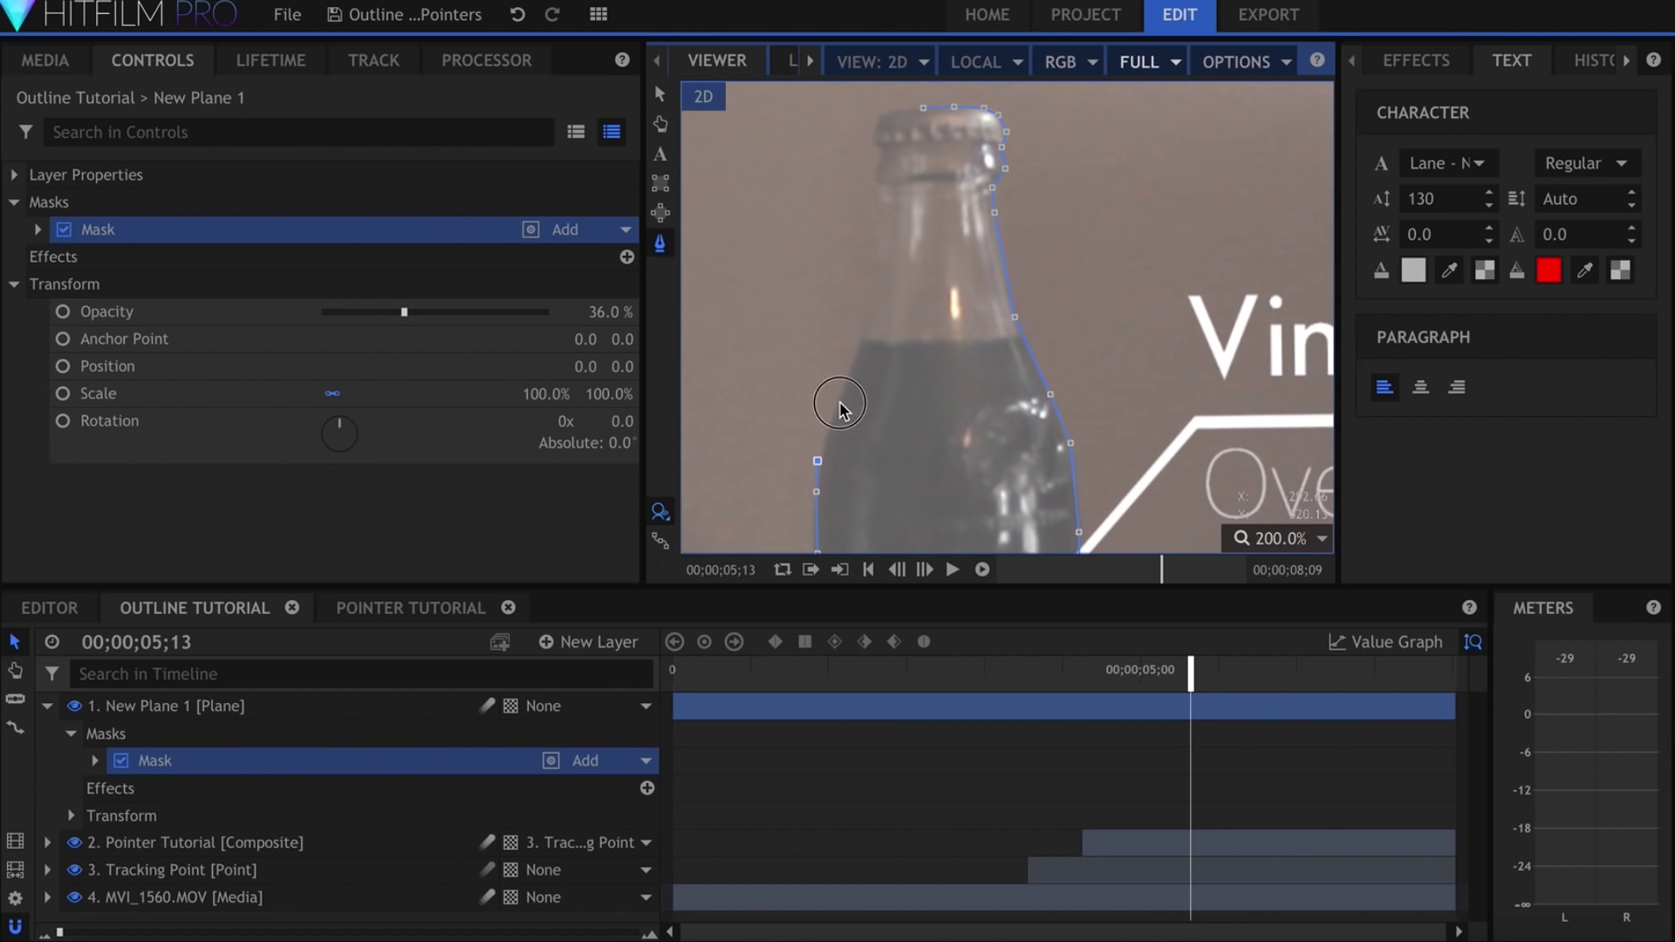
click(893, 112)
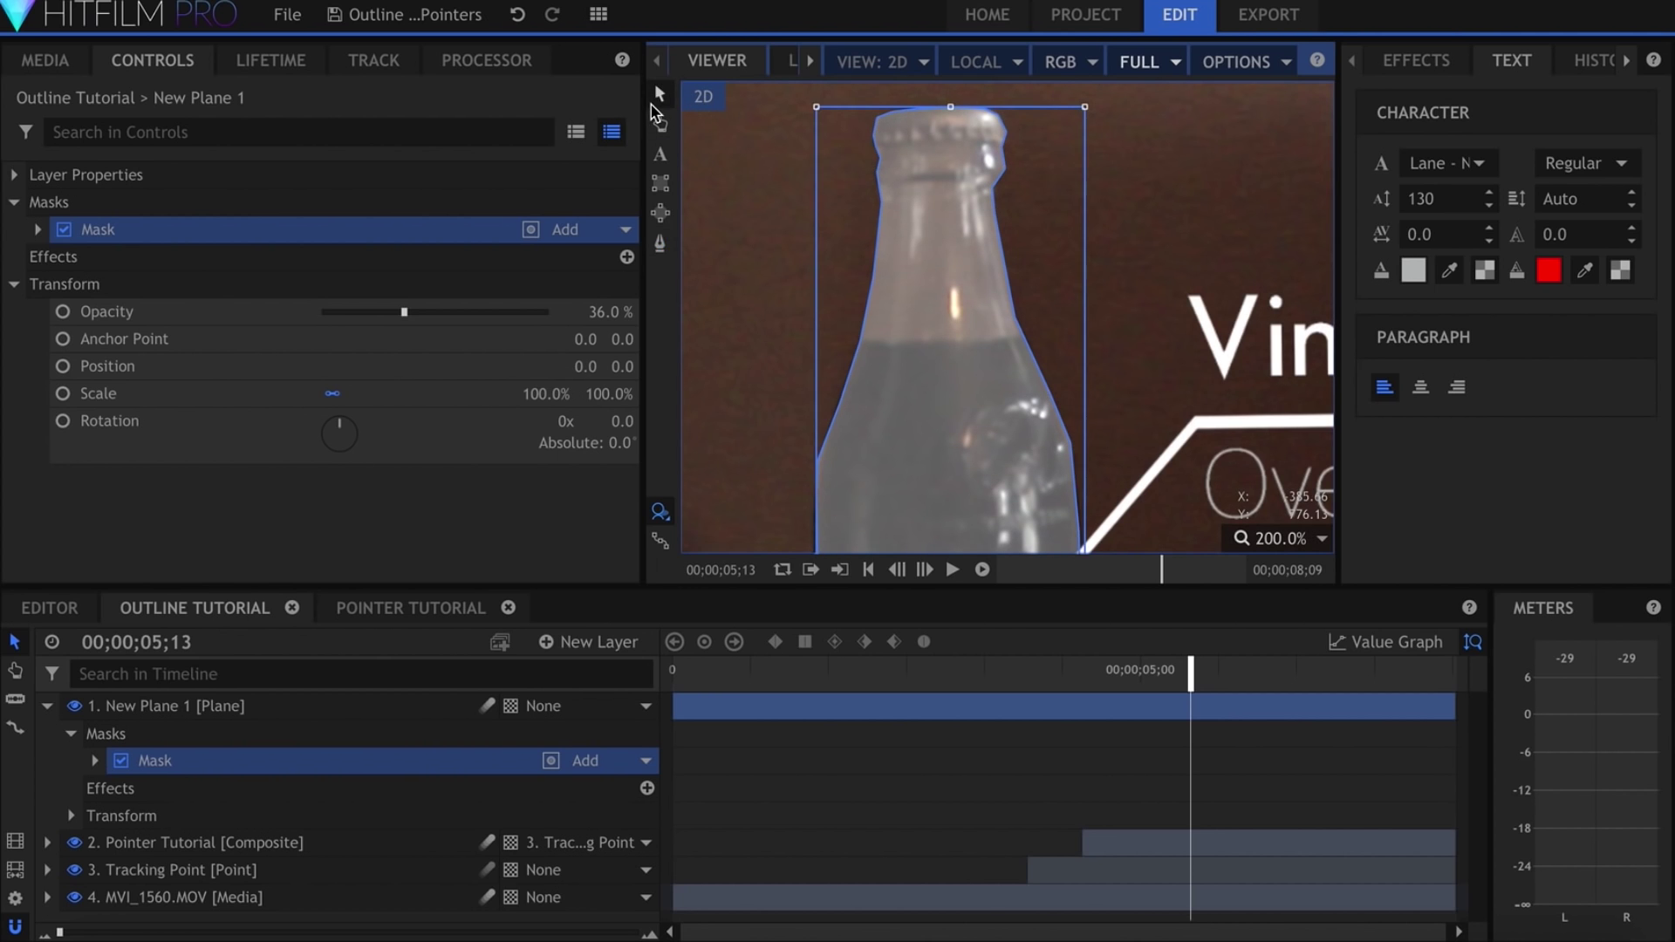
Scale the view to fit and raise the plane's opacity to 100%
click(1289, 553)
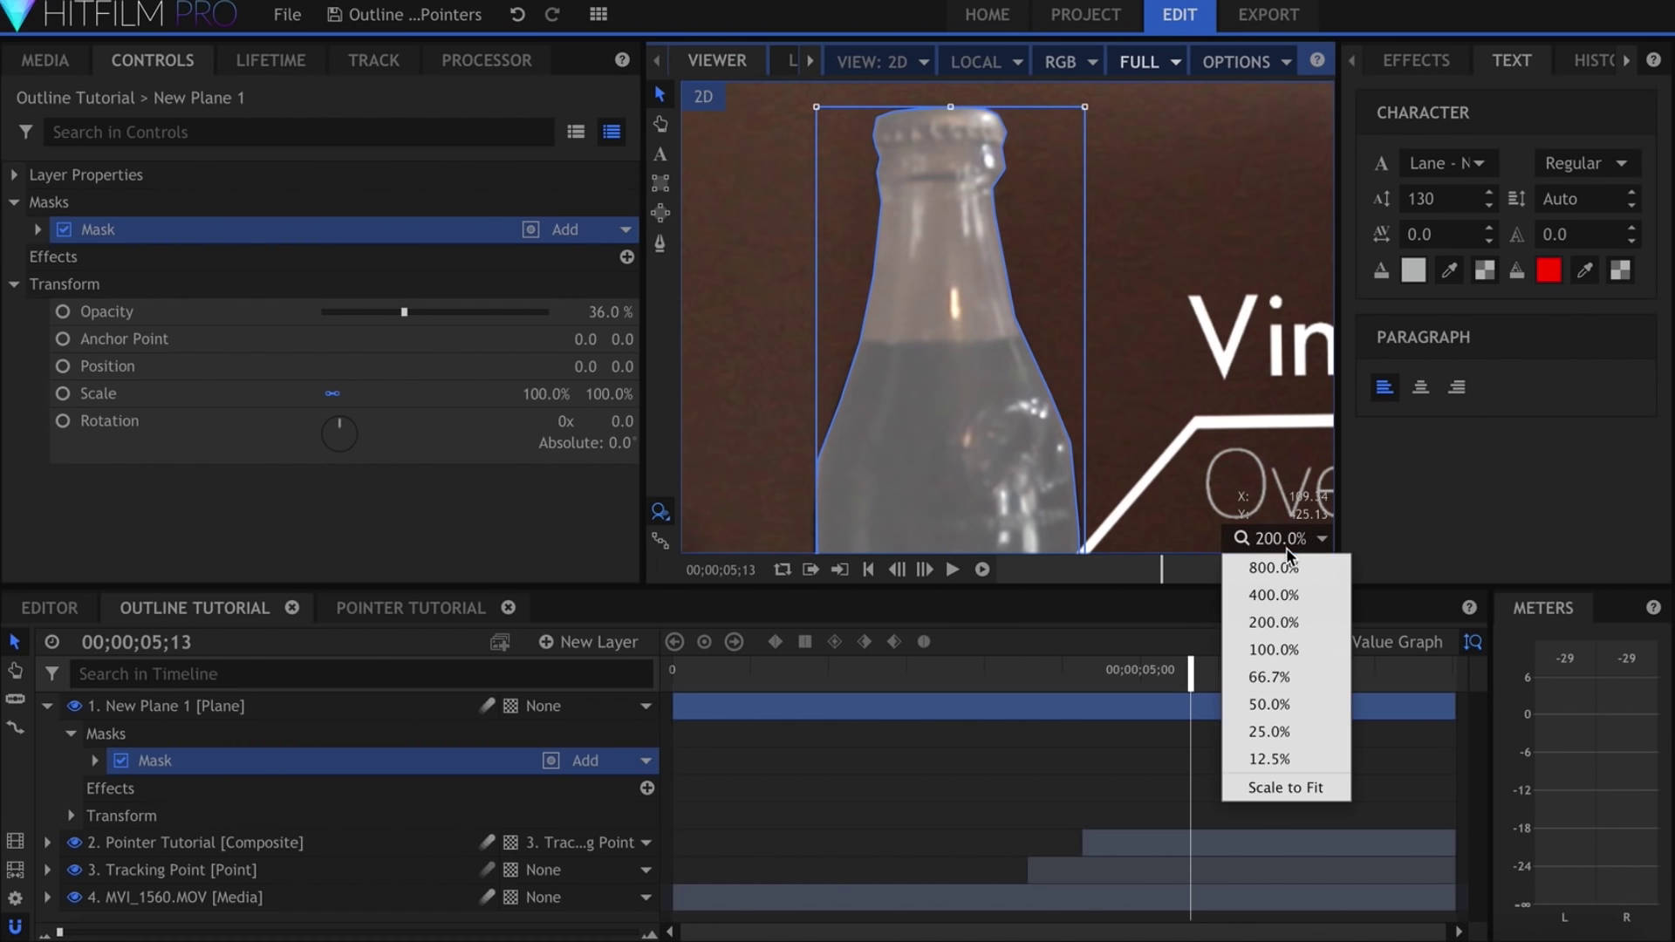
click(1276, 789)
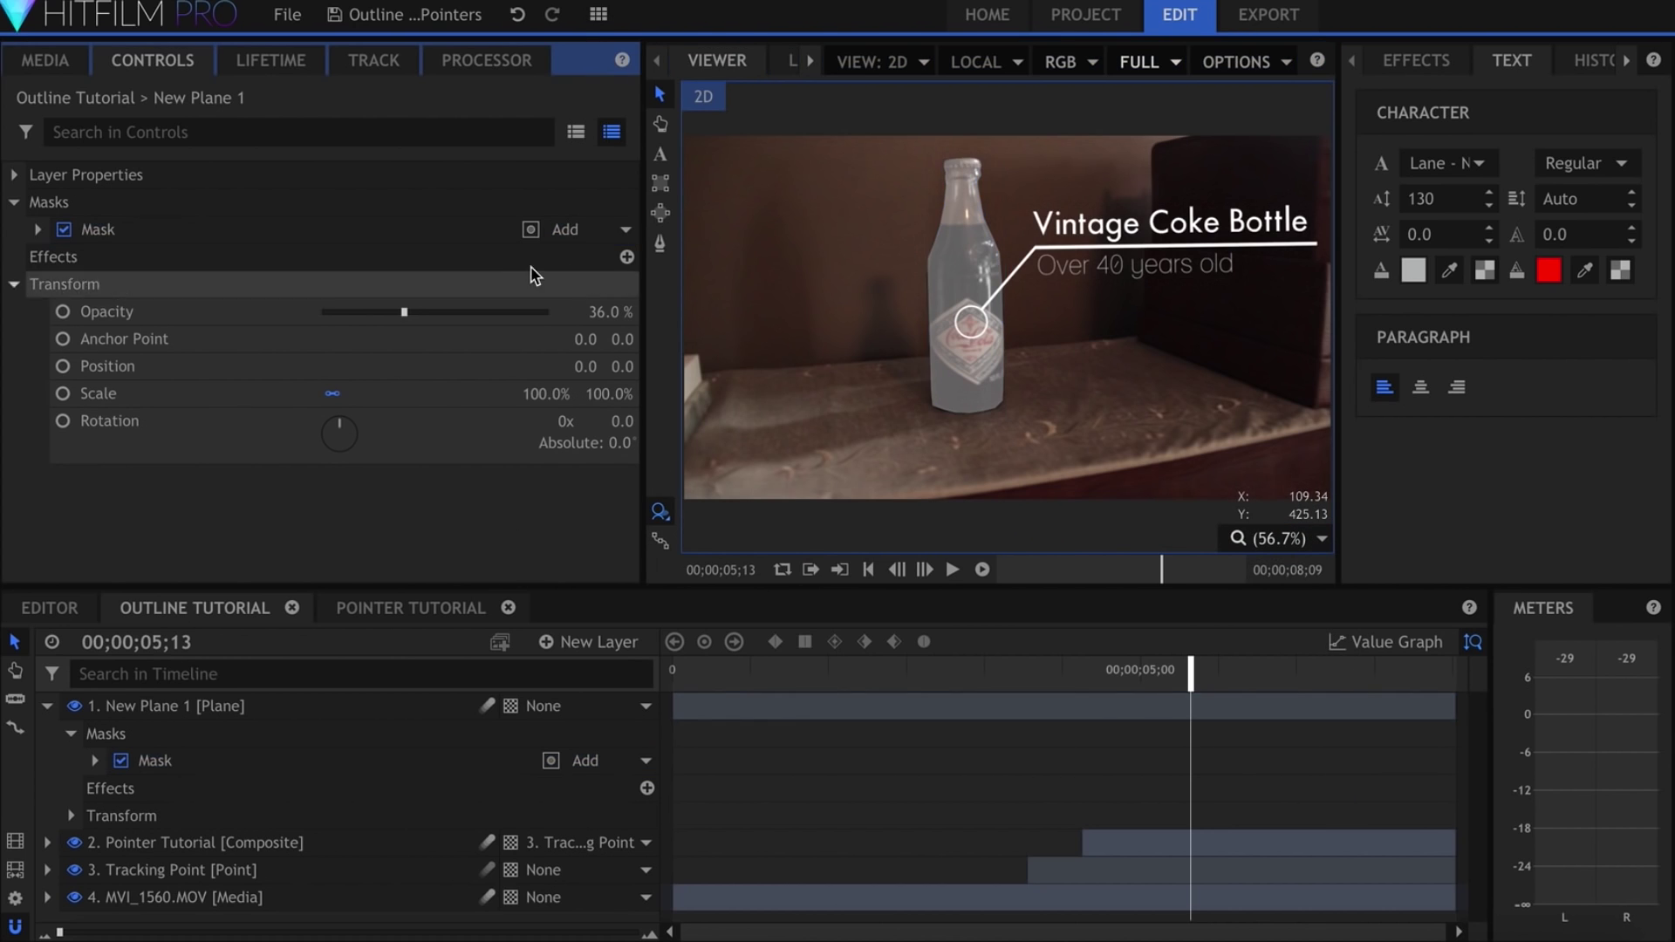
drag(406, 312, 636, 306)
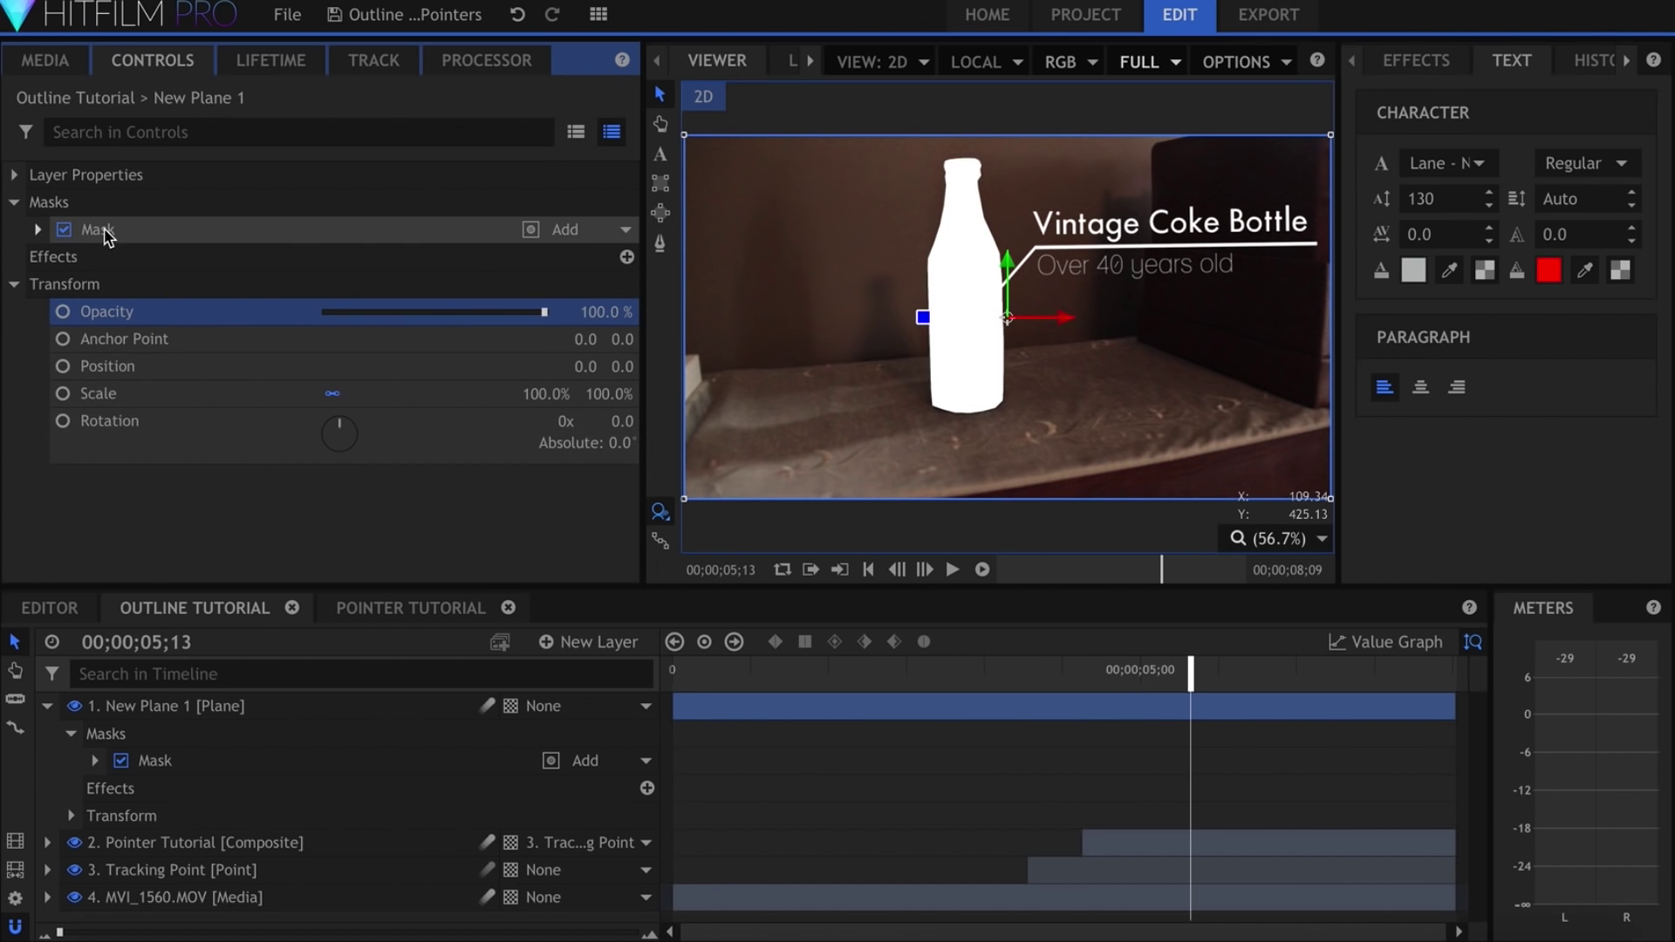
click(197, 236)
Duplicate the bottle mask and set the copy's blend to Subtract
key(ctrl+d)
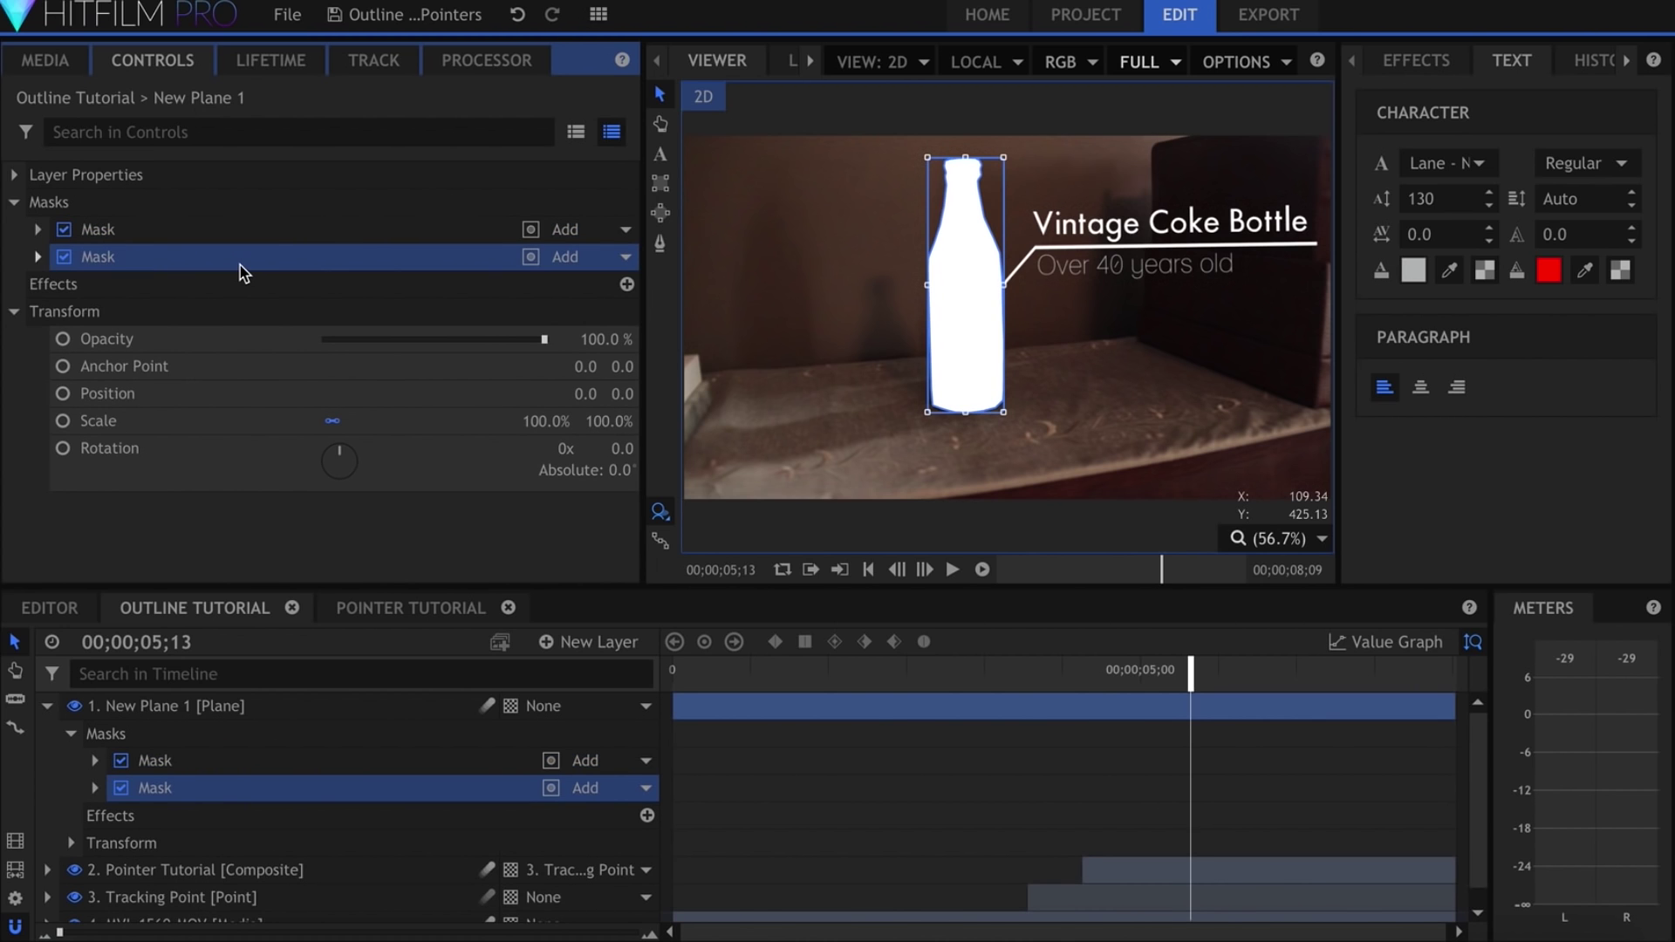
click(36, 259)
click(589, 258)
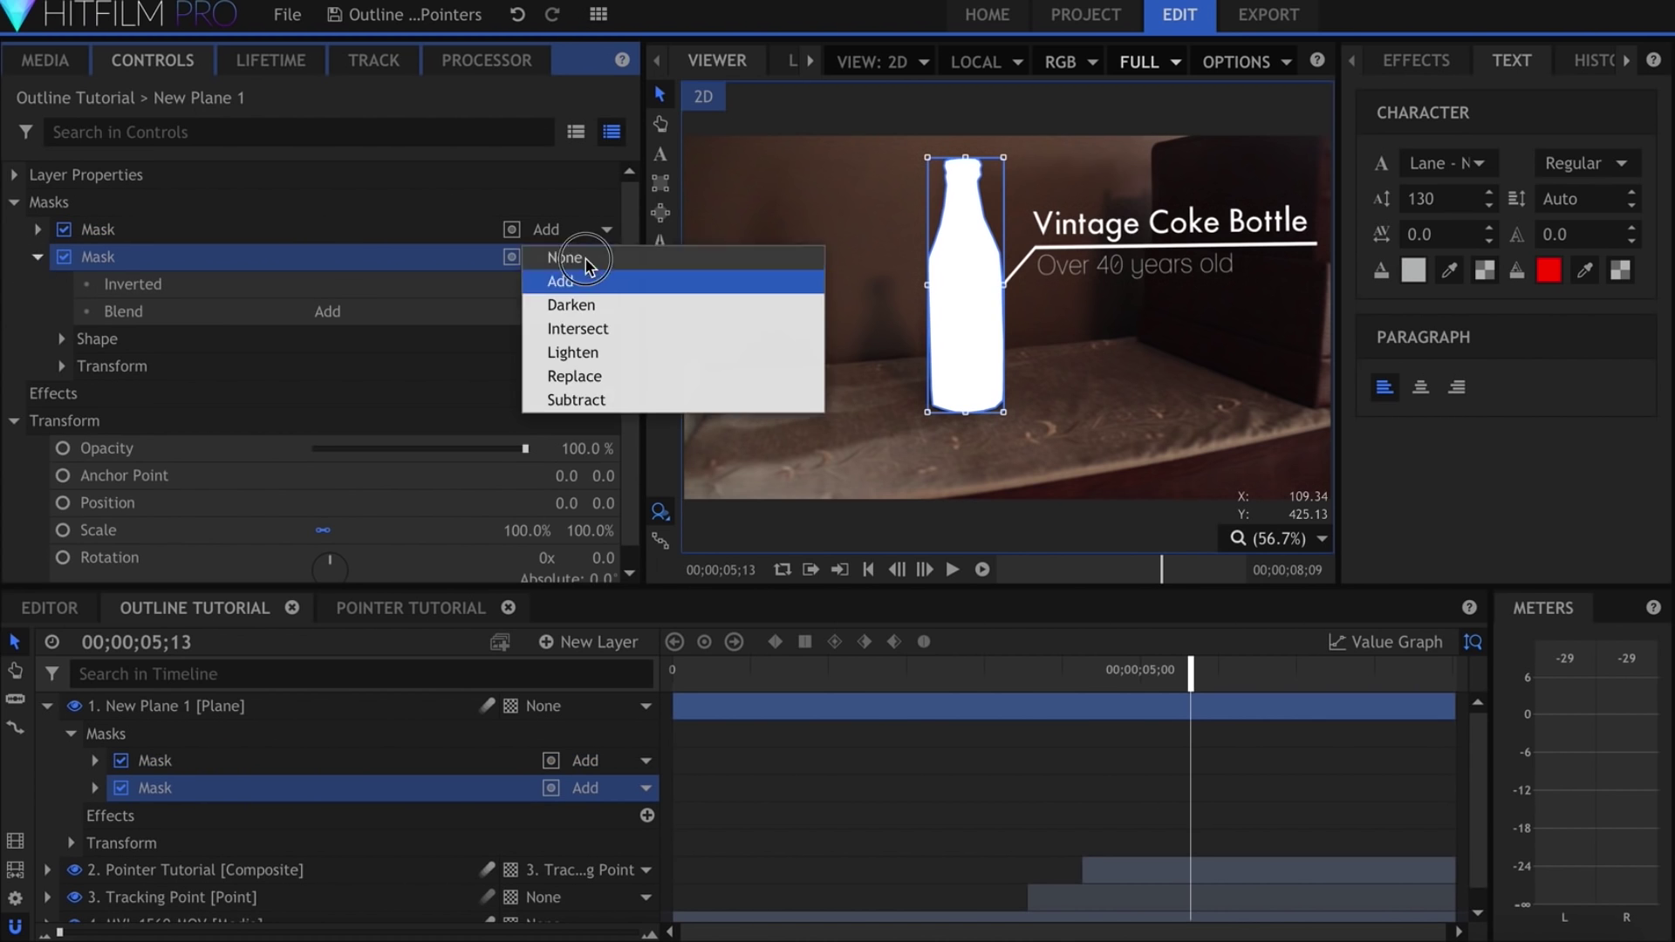
click(596, 400)
click(38, 258)
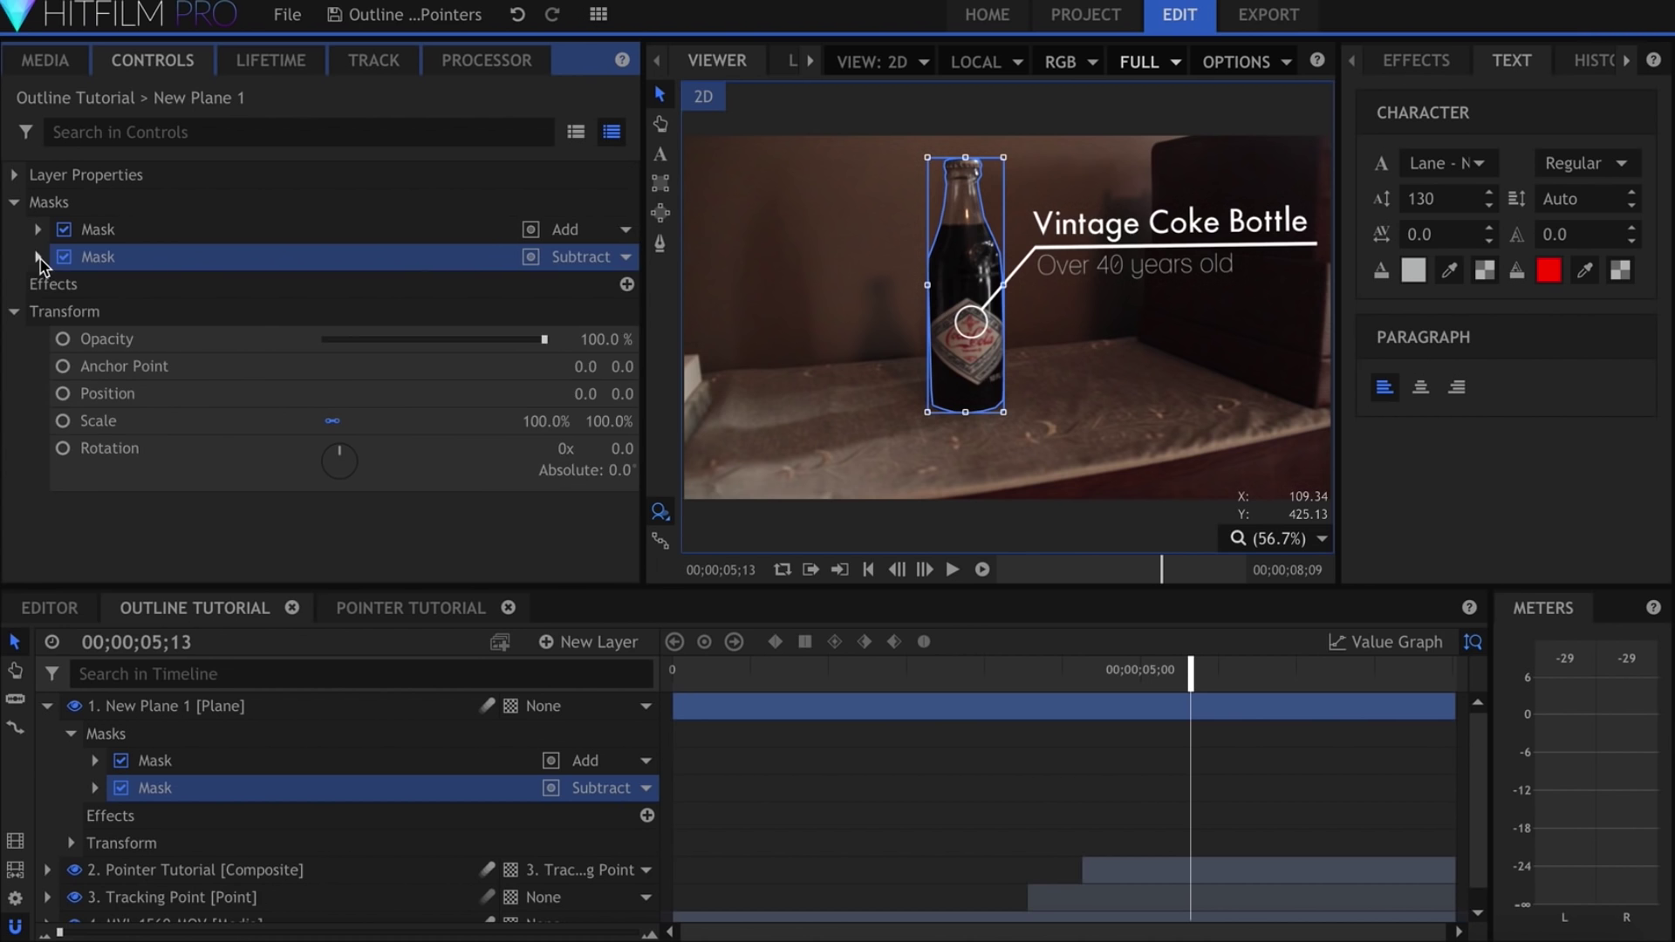
Set the first mask's Shape Expansion to 3 px
click(37, 229)
click(62, 311)
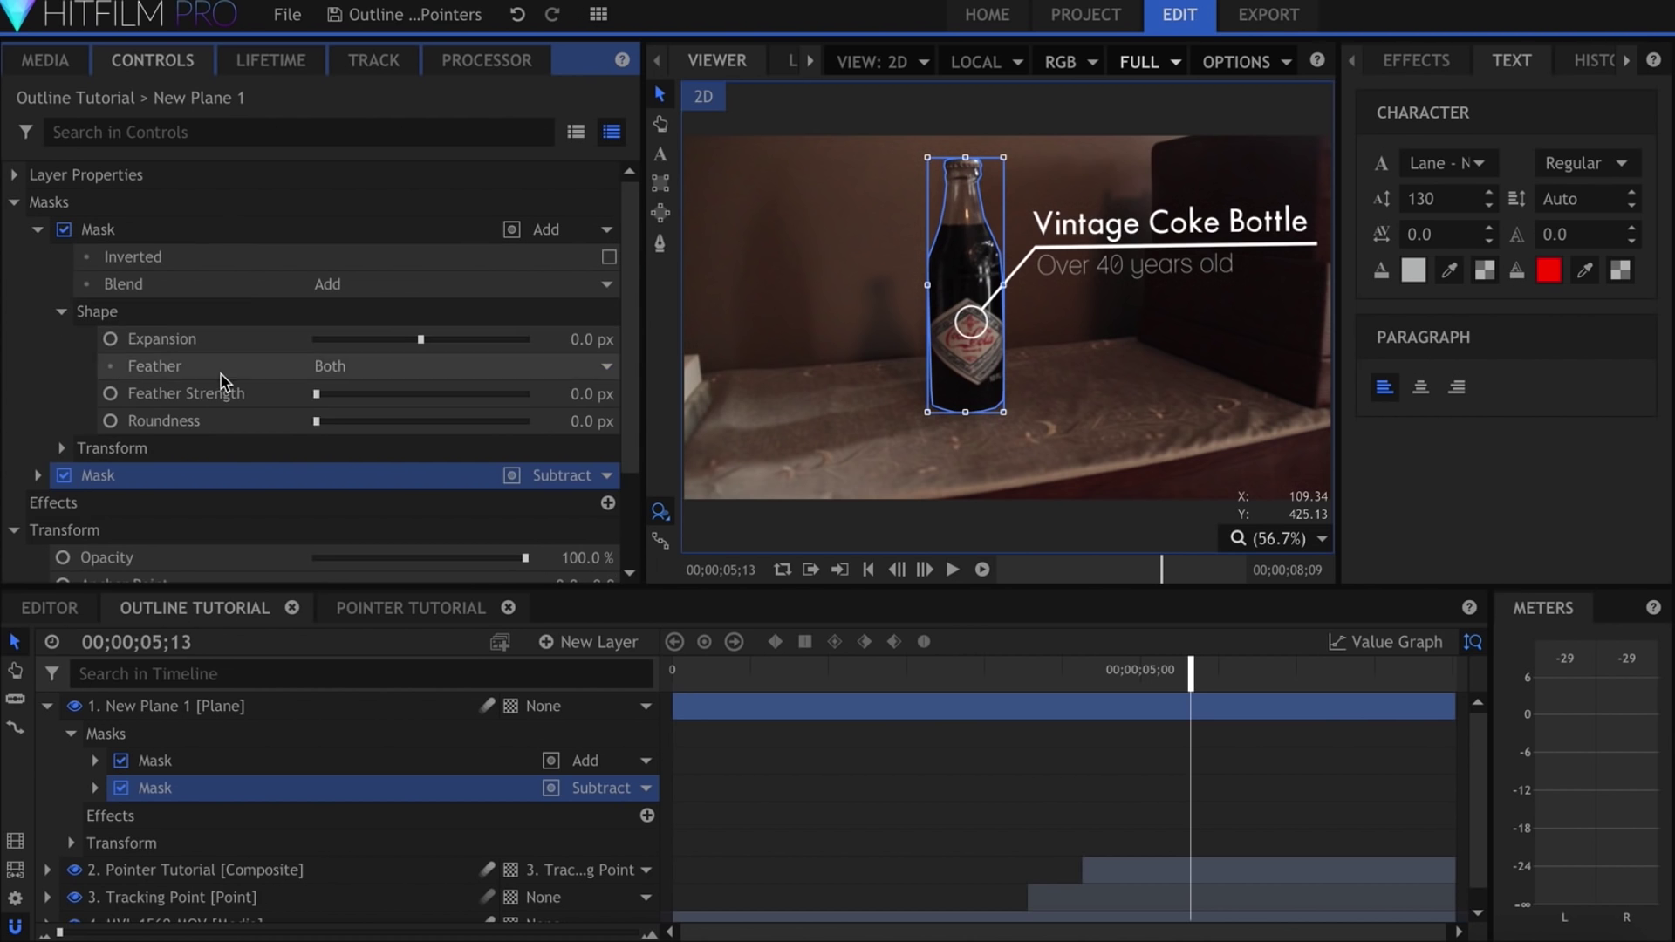
click(572, 344)
text(3)
key(Return)
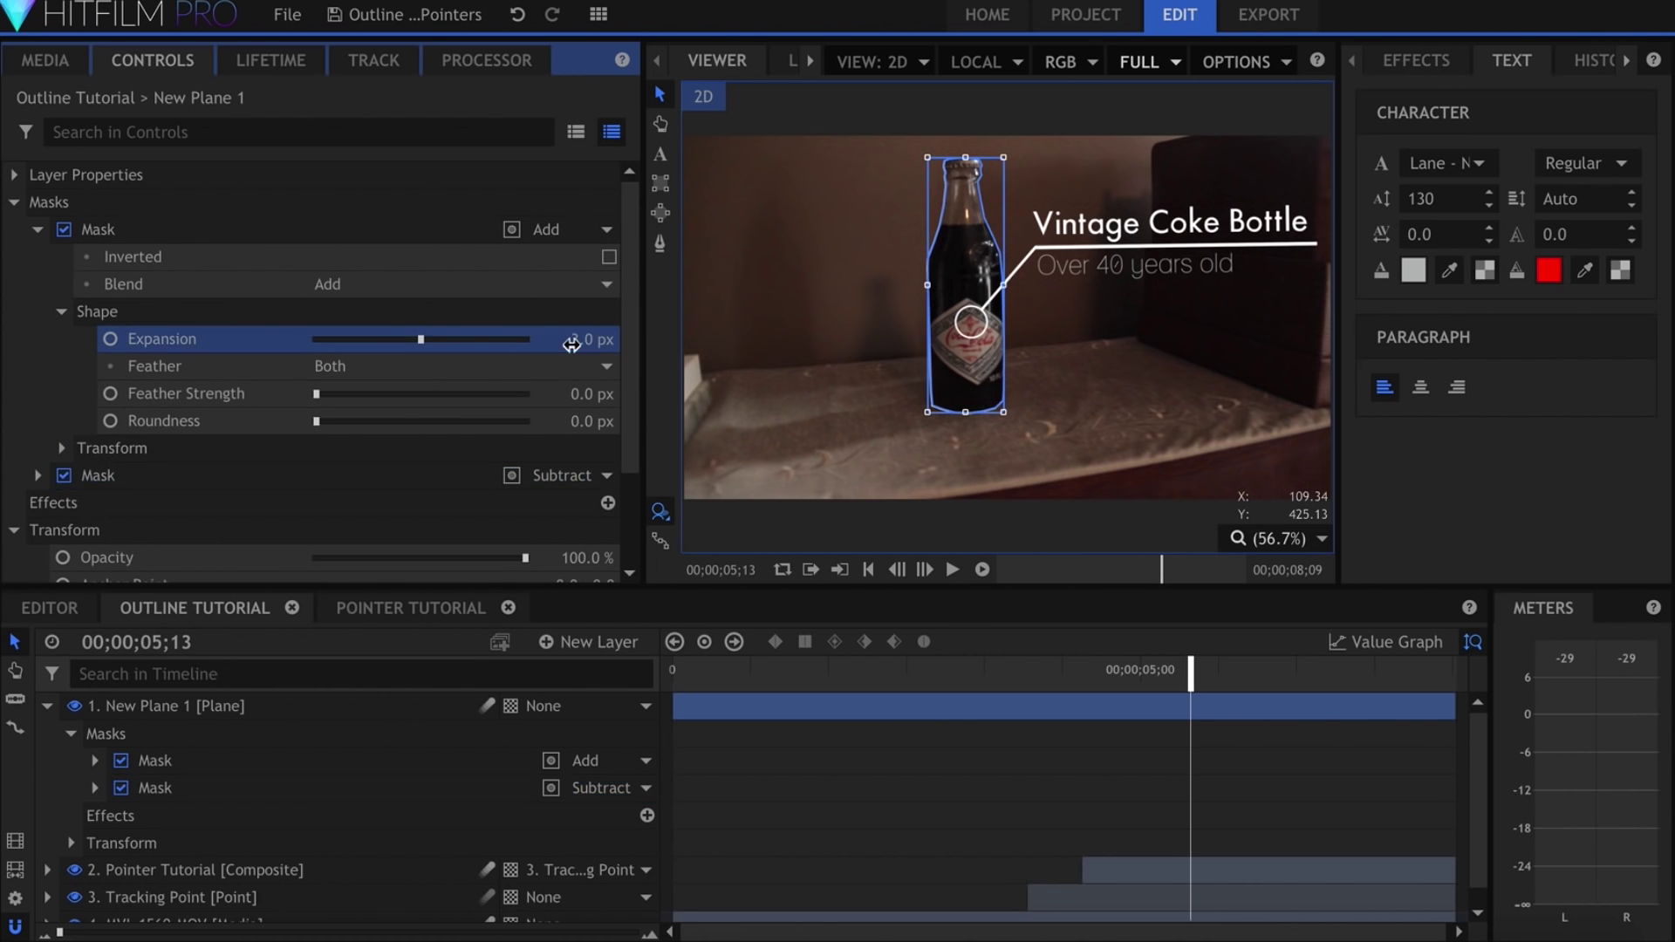
click(39, 229)
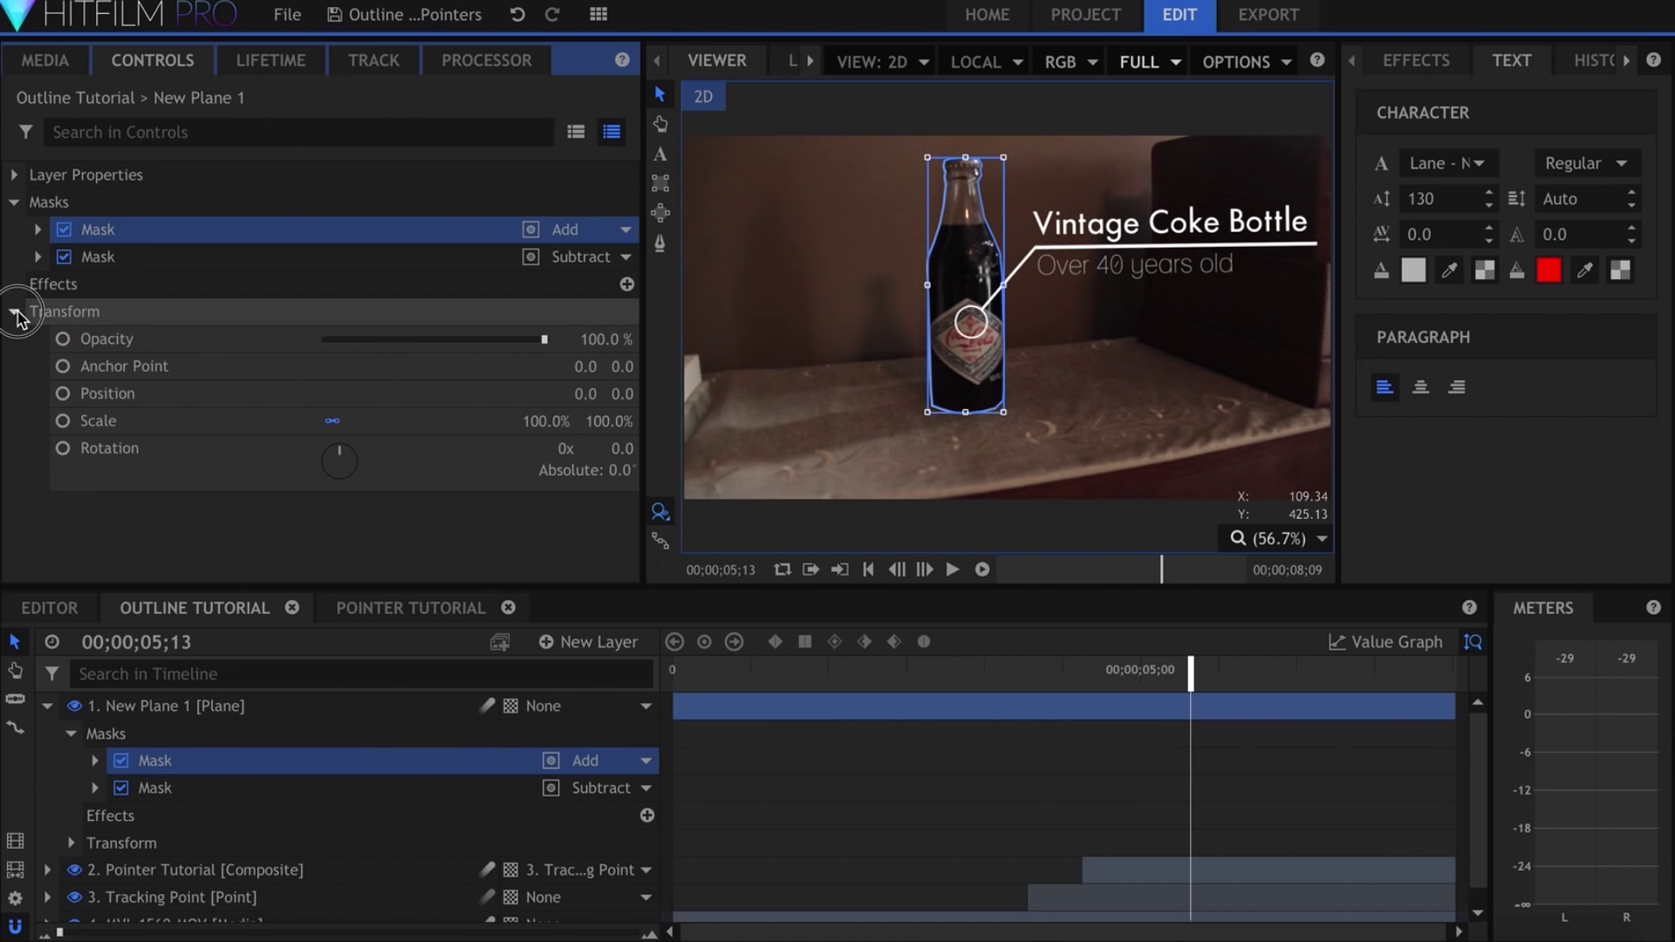
click(14, 311)
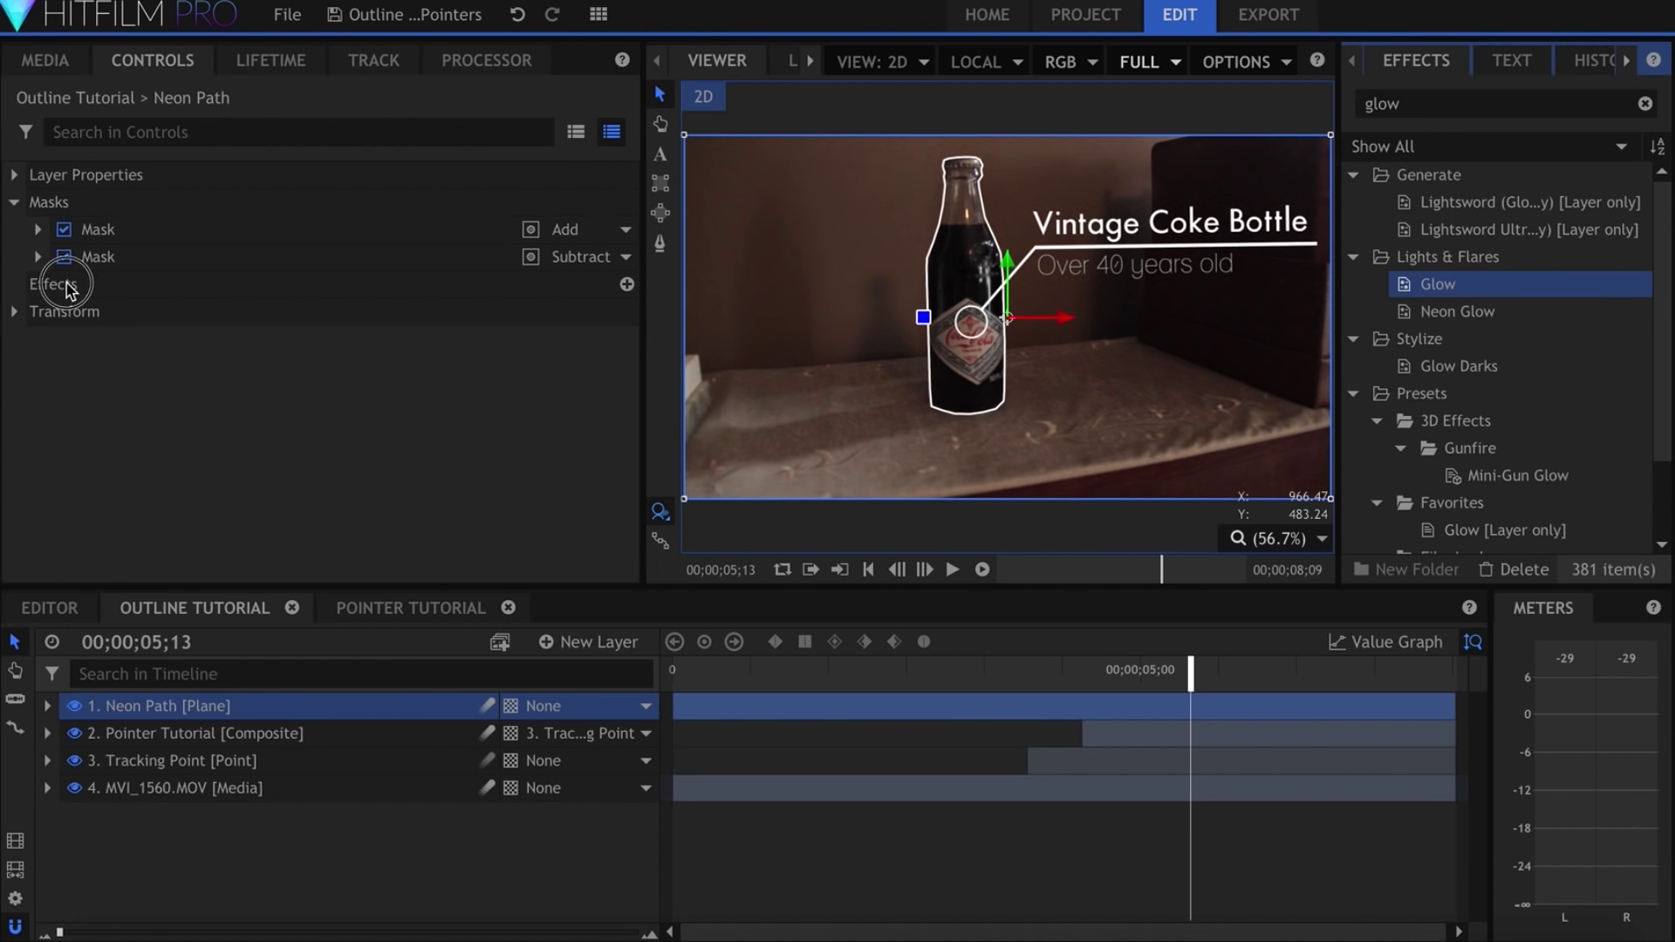
Add a Glow with Add blend, a smaller radius and blue-tinted per-channel intensity
drag(68, 288, 58, 291)
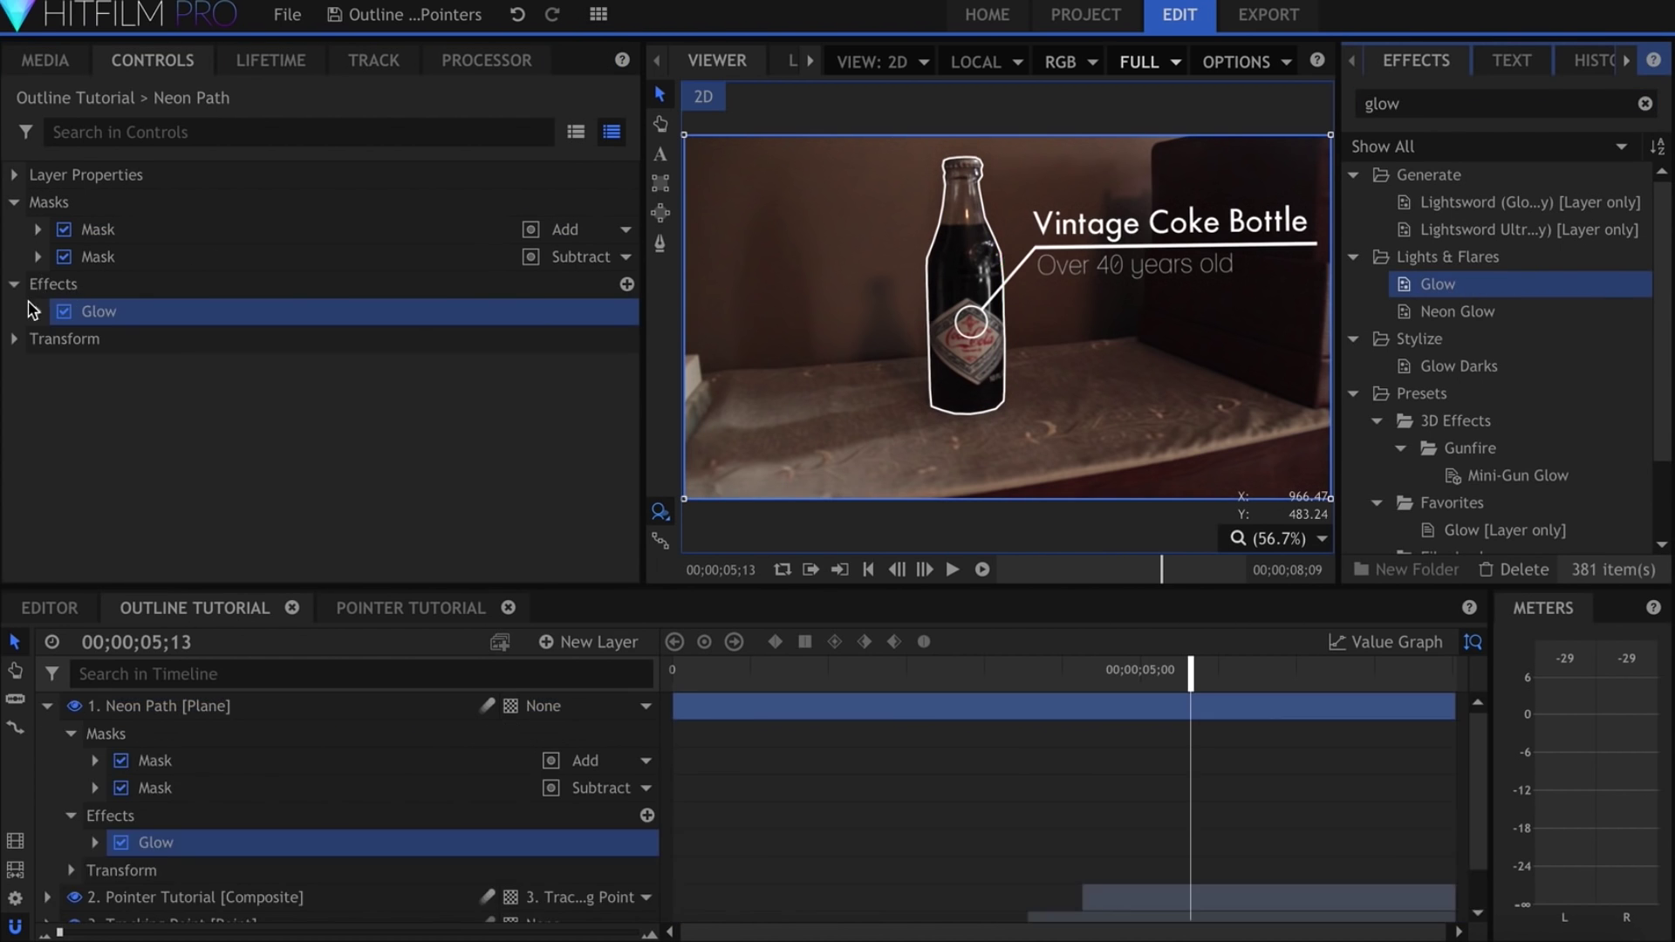
click(39, 311)
click(417, 448)
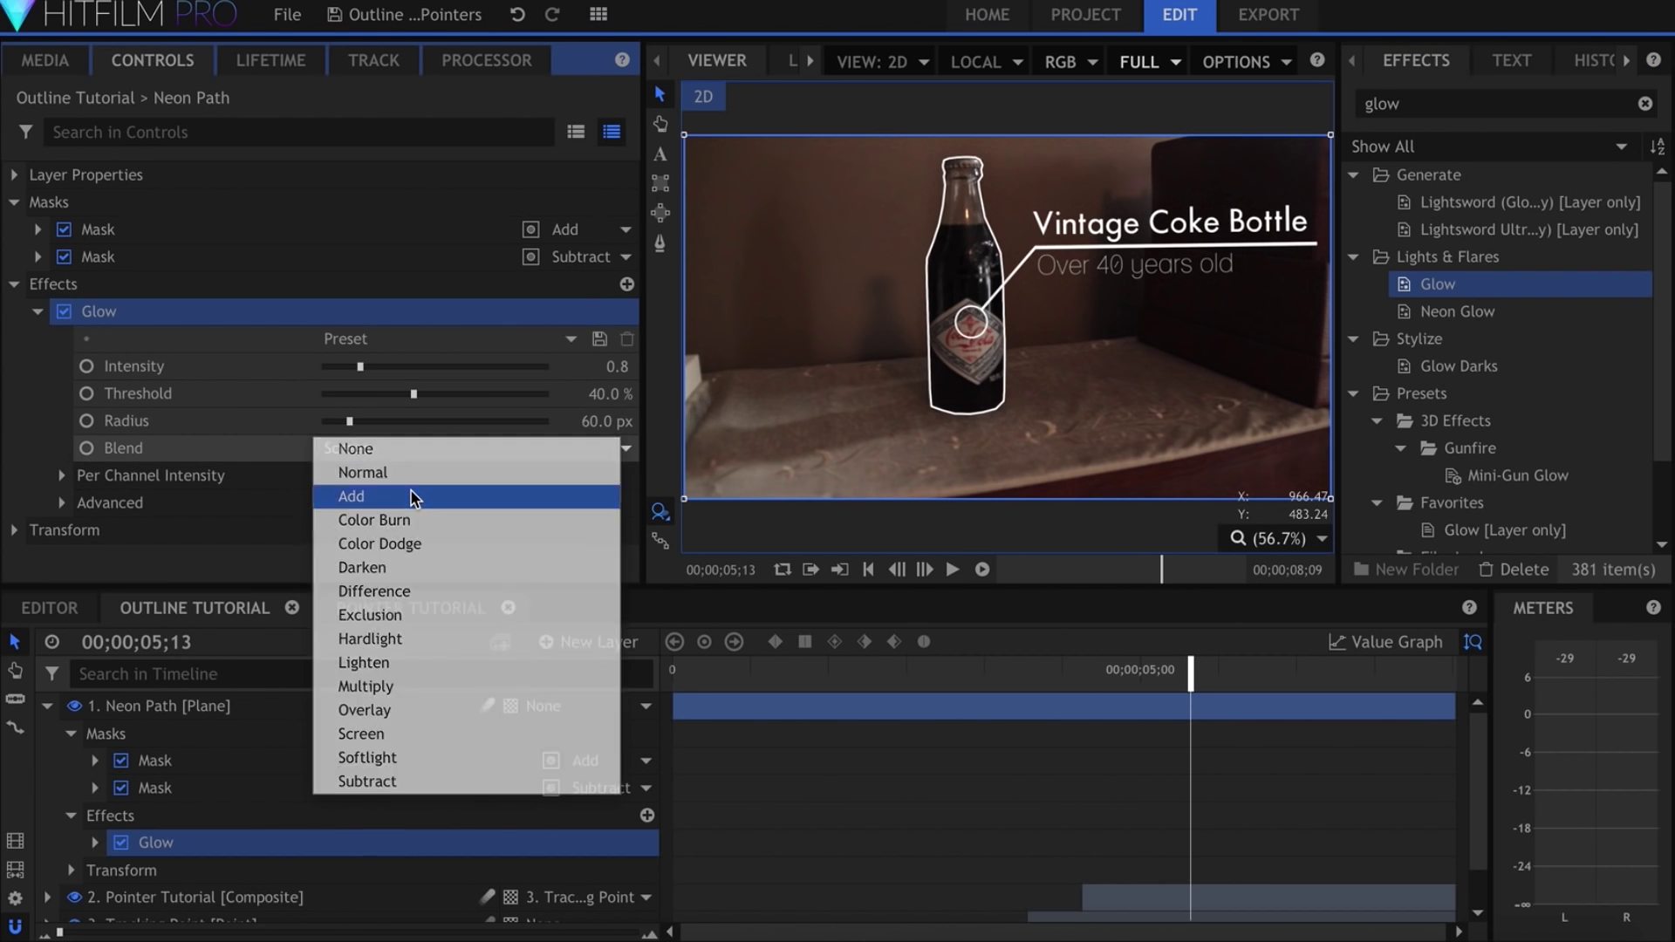
click(411, 497)
drag(350, 422, 328, 426)
click(83, 483)
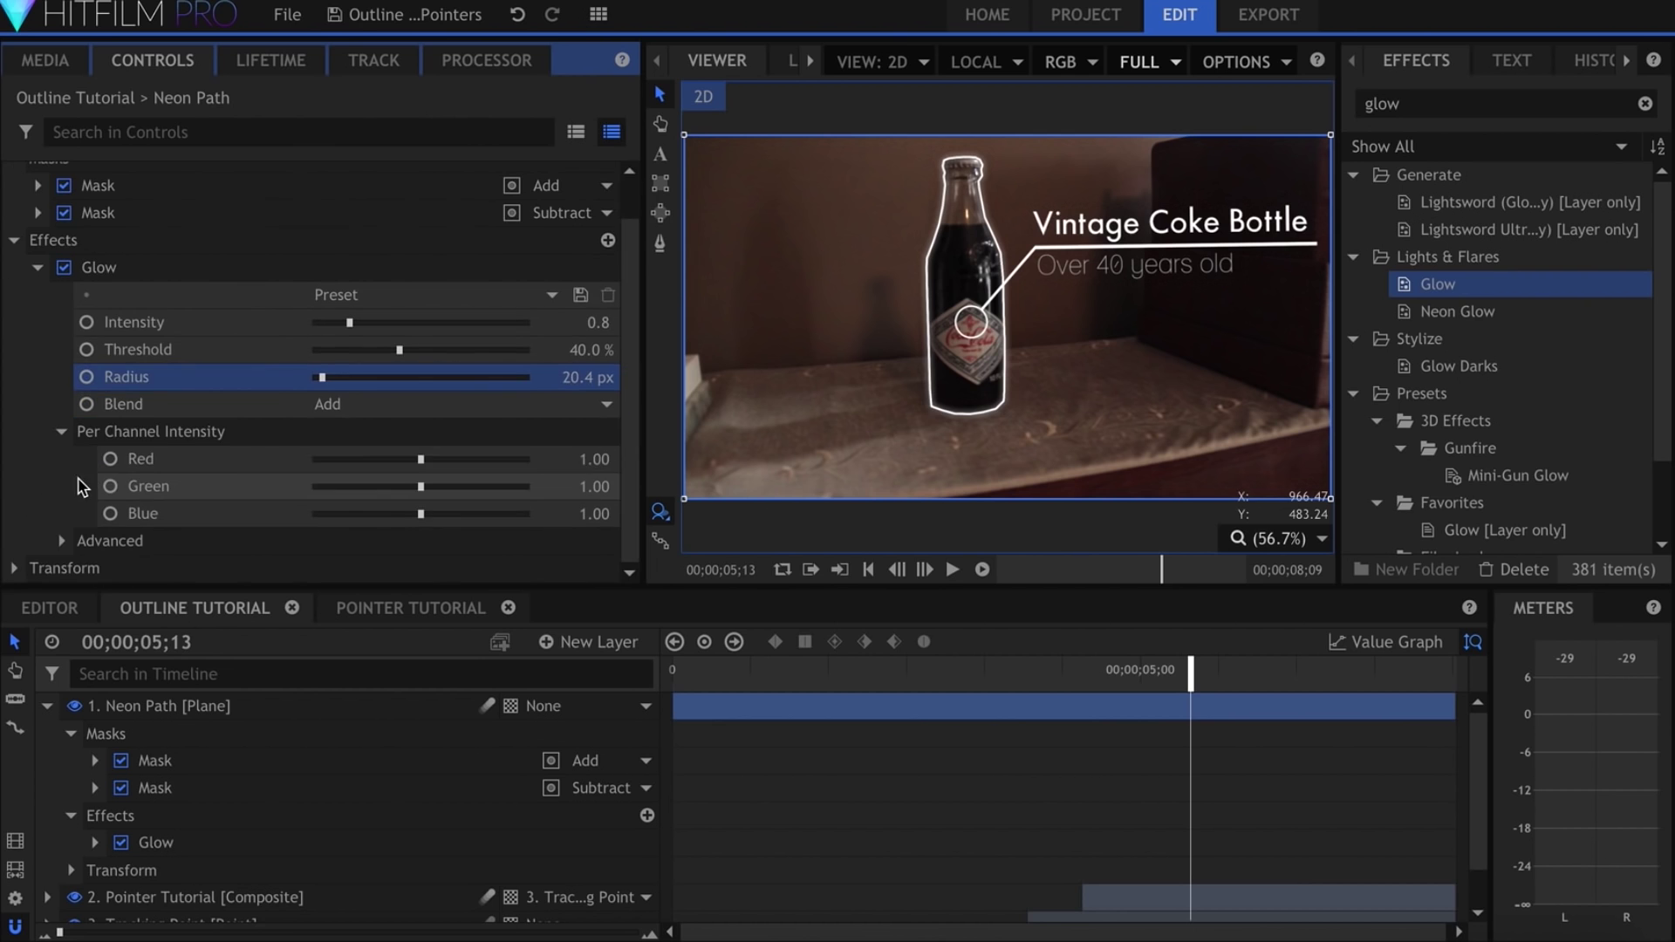
drag(334, 463, 347, 462)
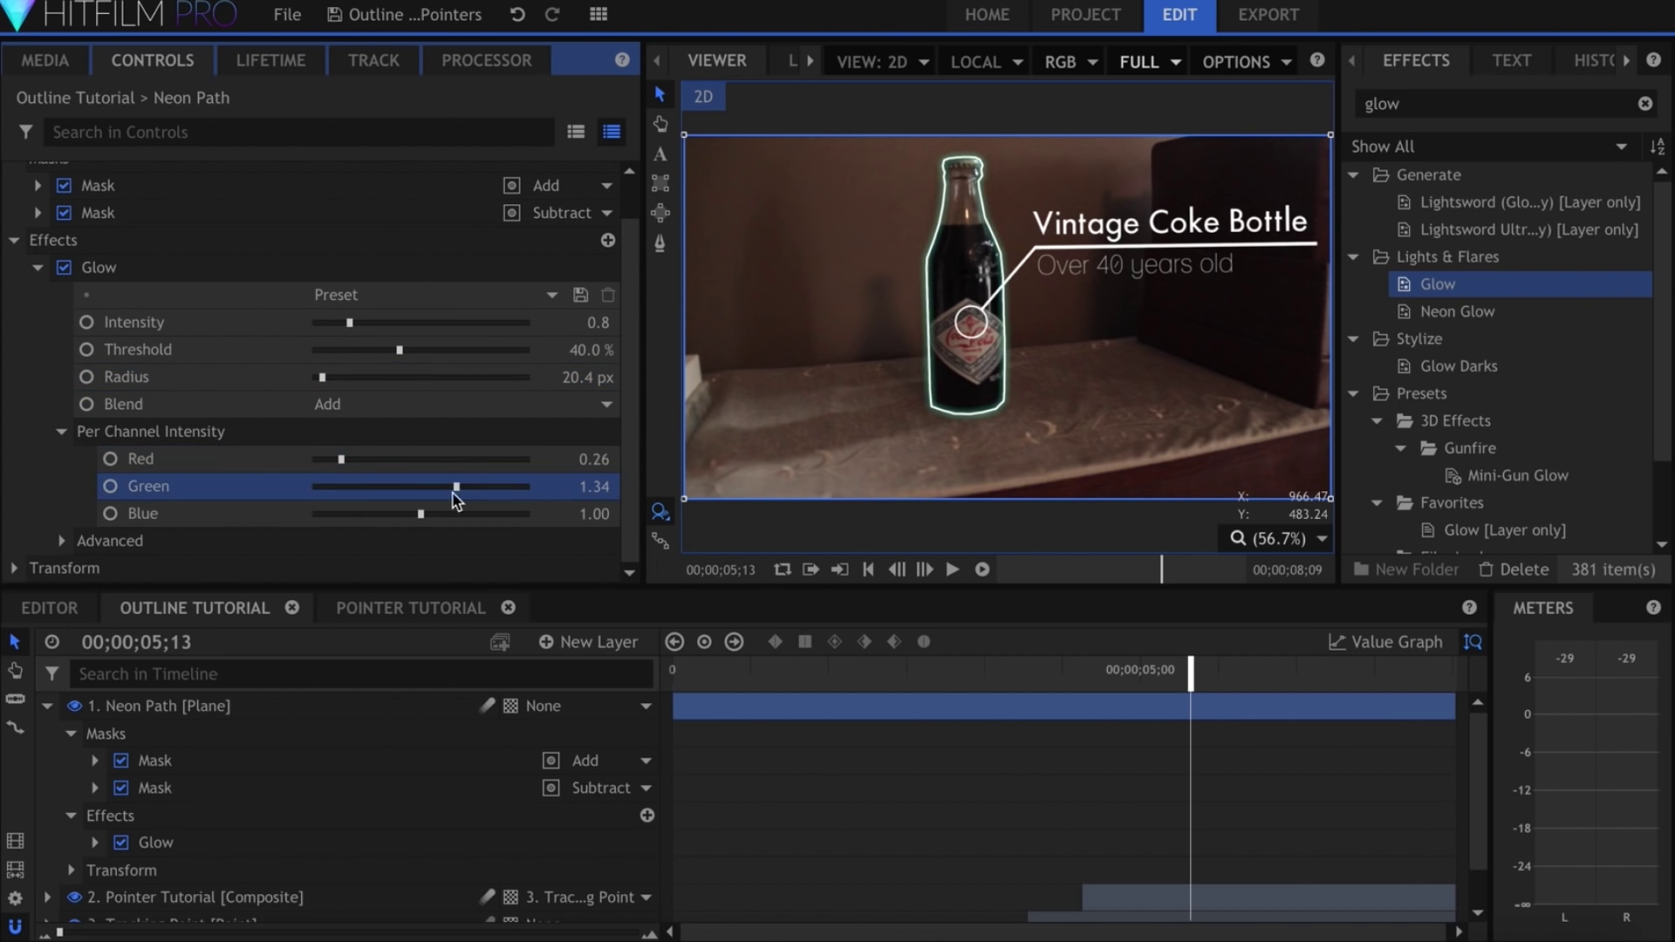
drag(447, 513, 448, 519)
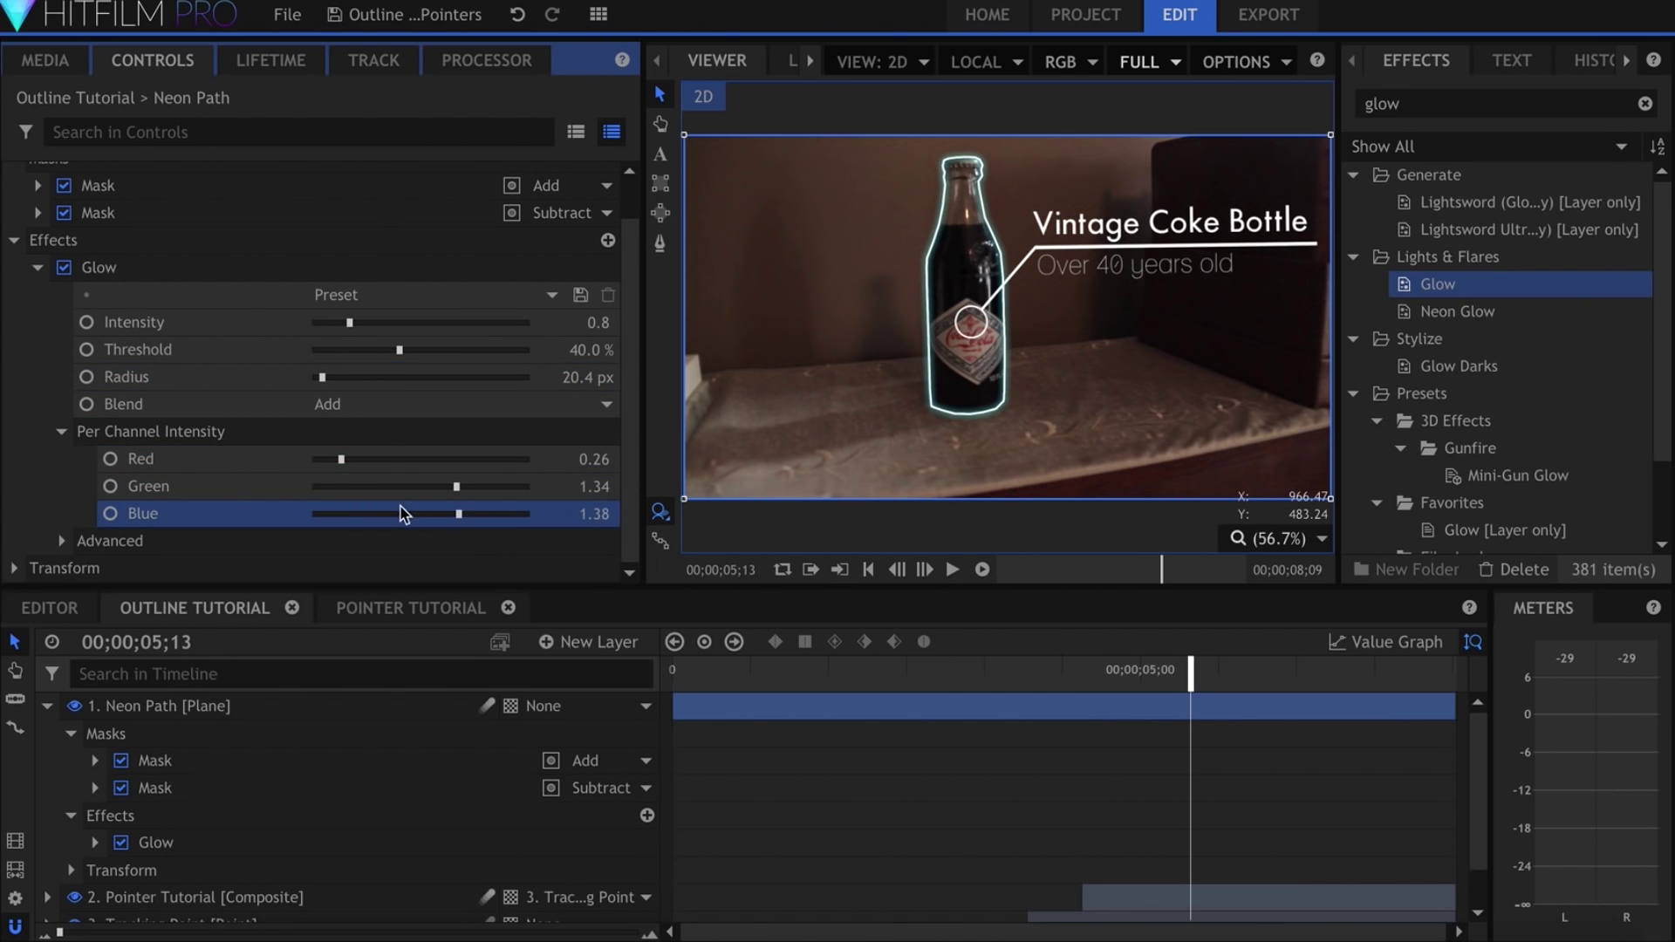
scroll(109, 312, up, 2)
Duplicate the Glow and give the copy a larger radius and intensity
click(42, 319)
key(ctrl+d)
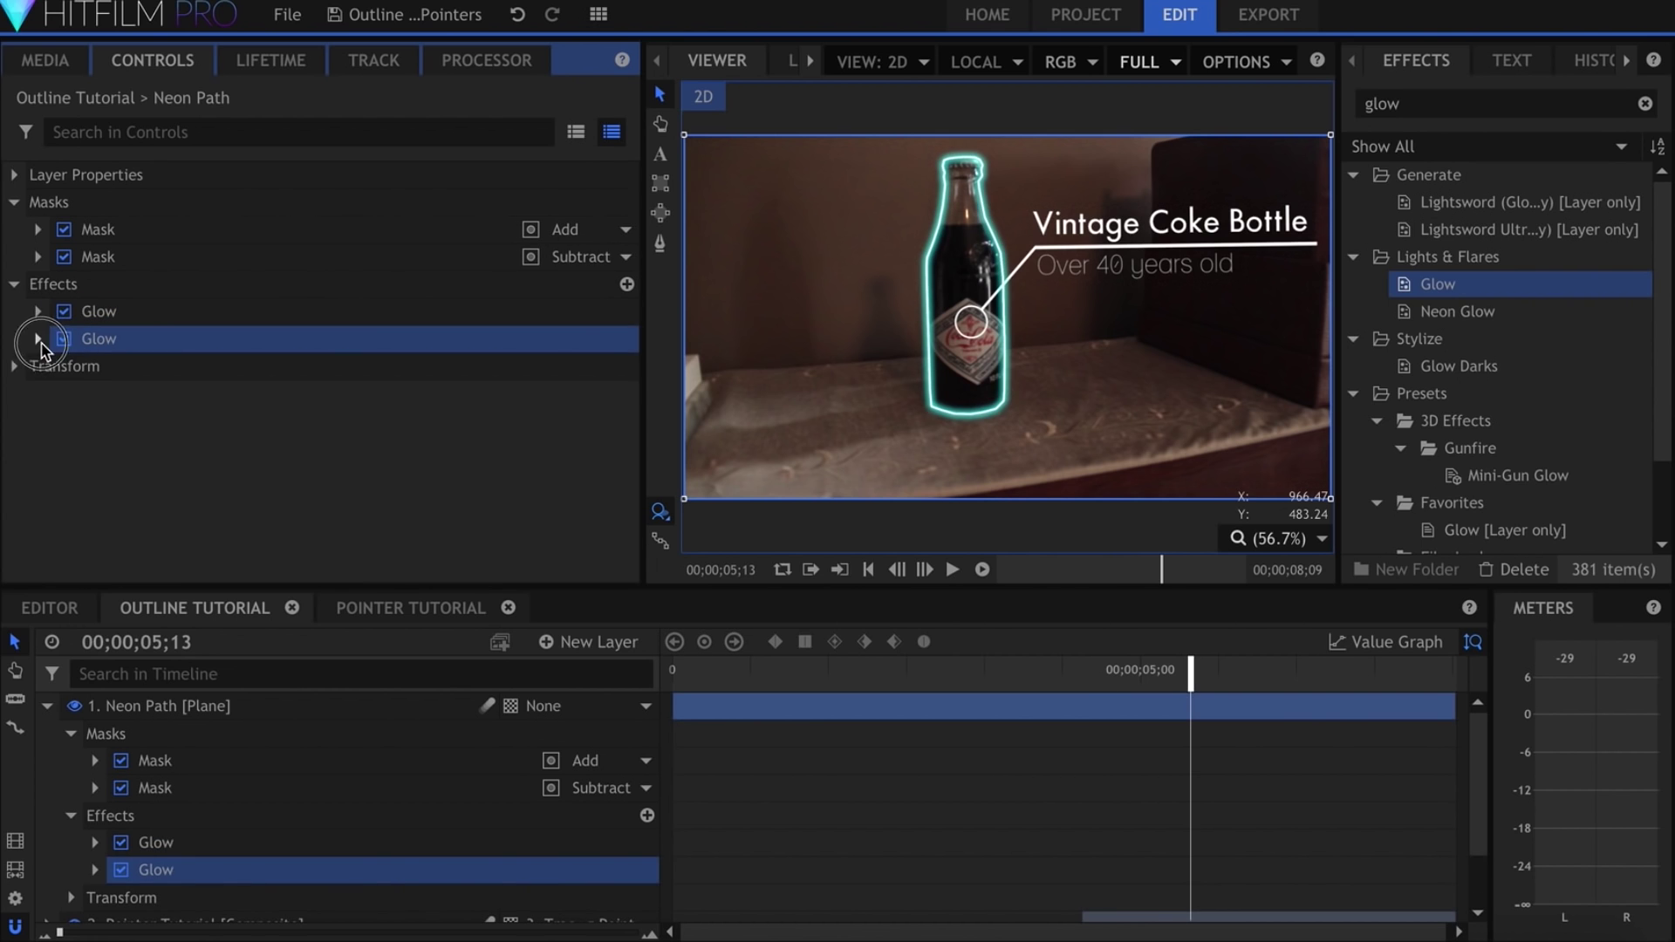
click(38, 338)
drag(355, 446, 395, 401)
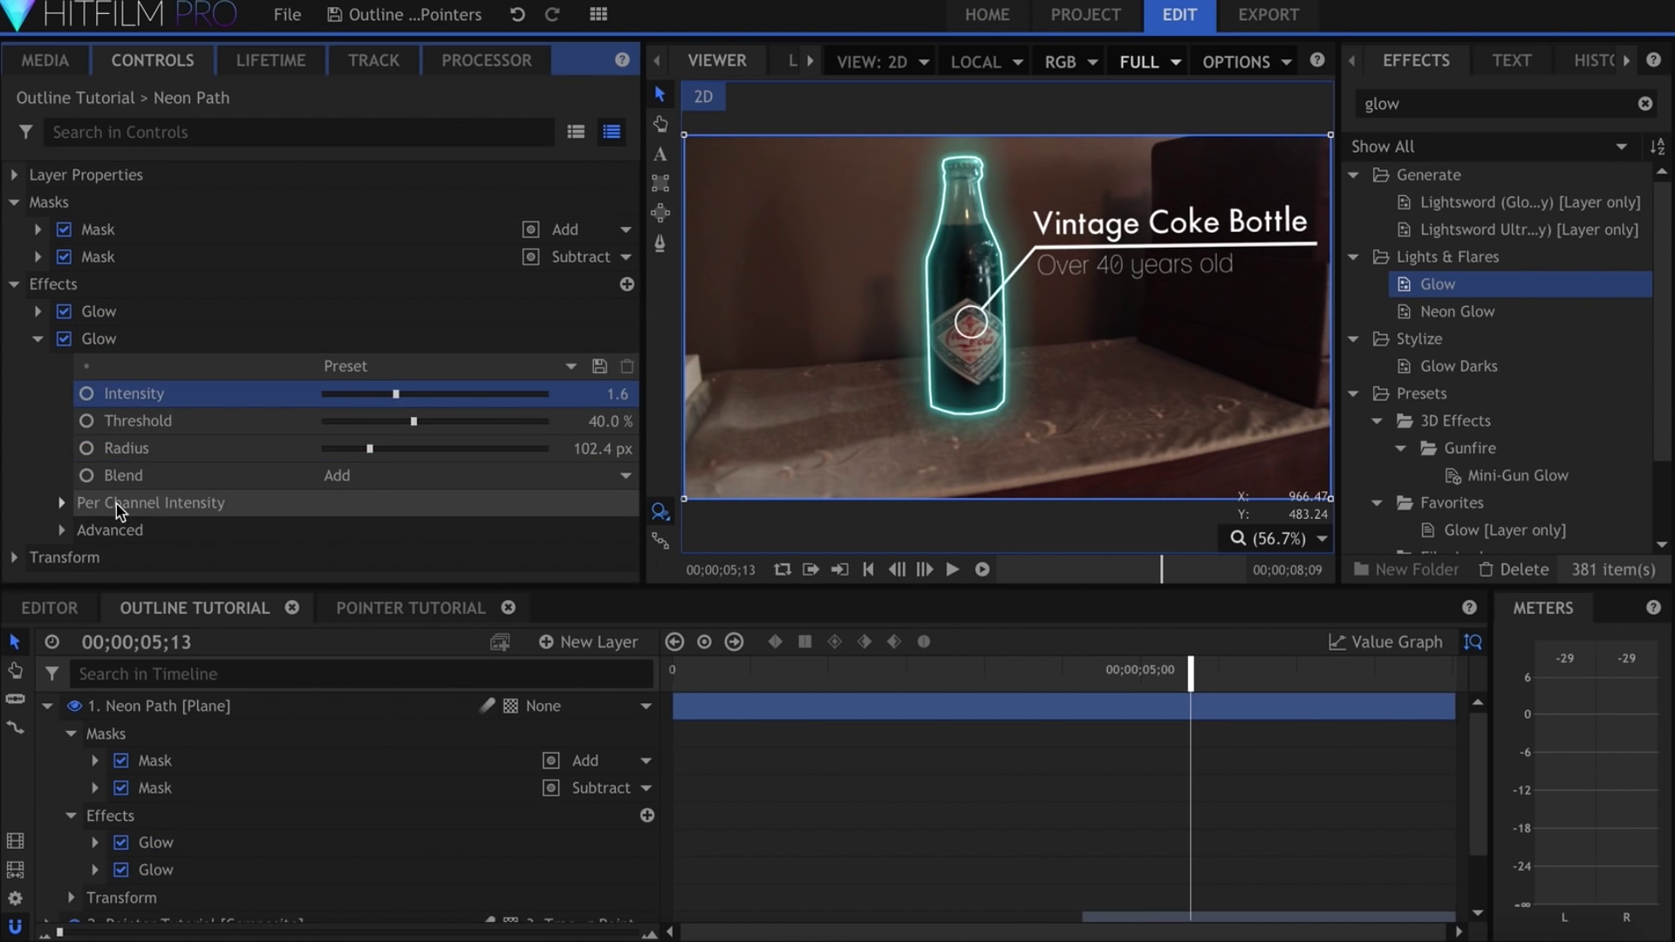
click(62, 503)
scroll(79, 517, down, 1)
drag(355, 485, 457, 486)
drag(446, 513, 589, 504)
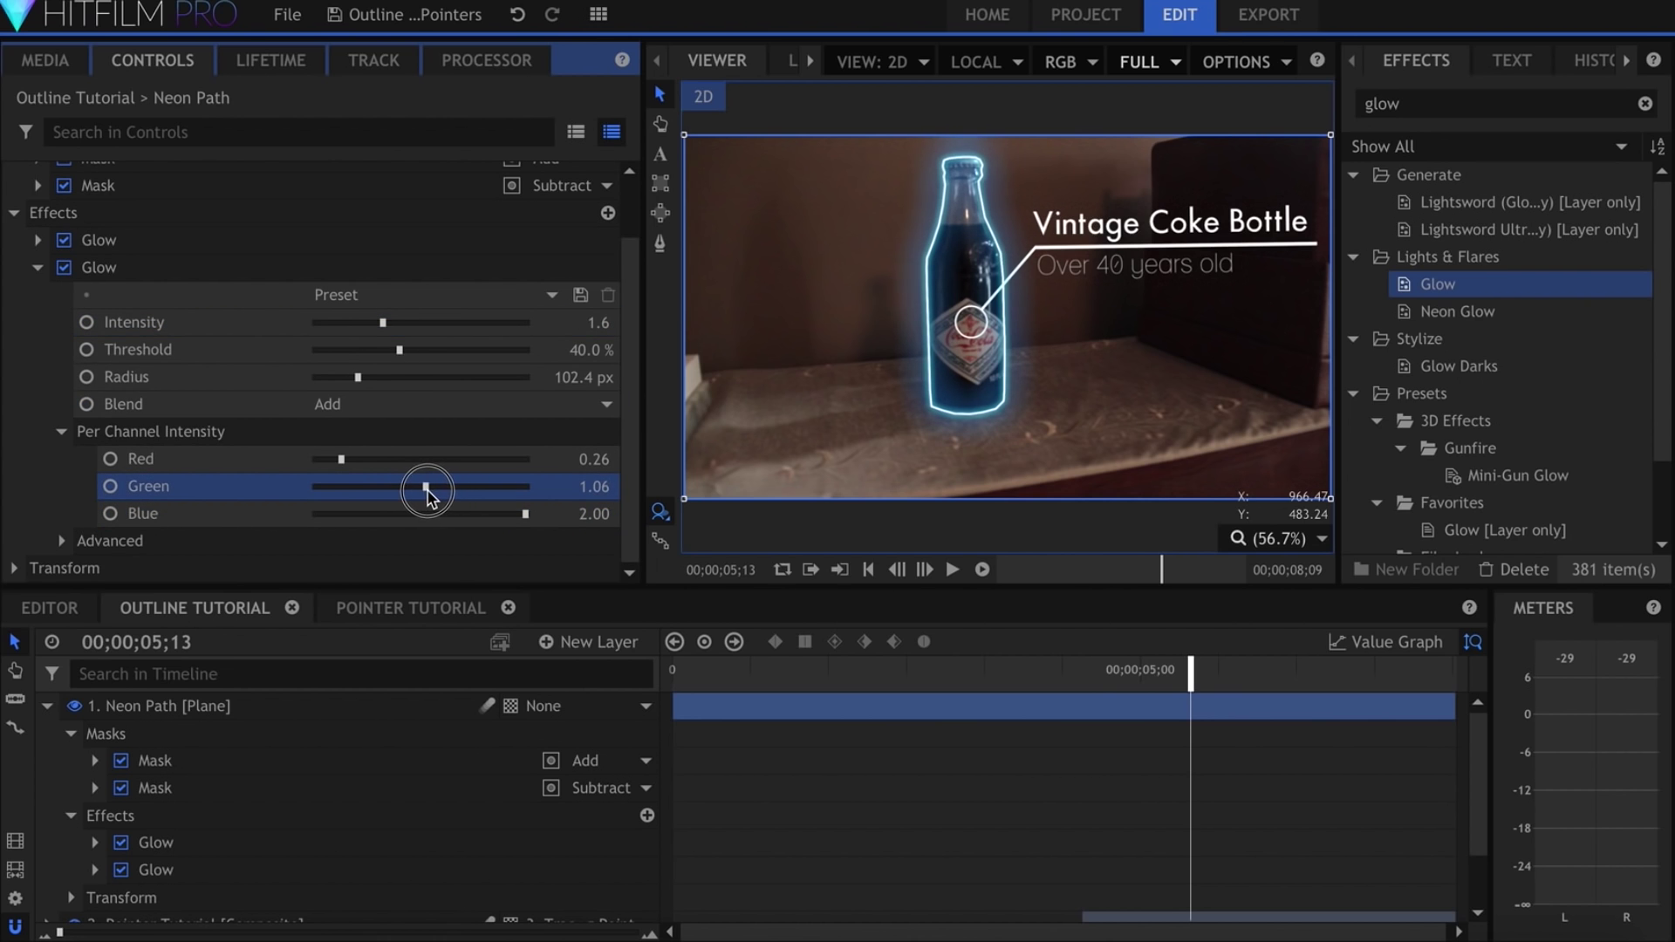
click(544, 707)
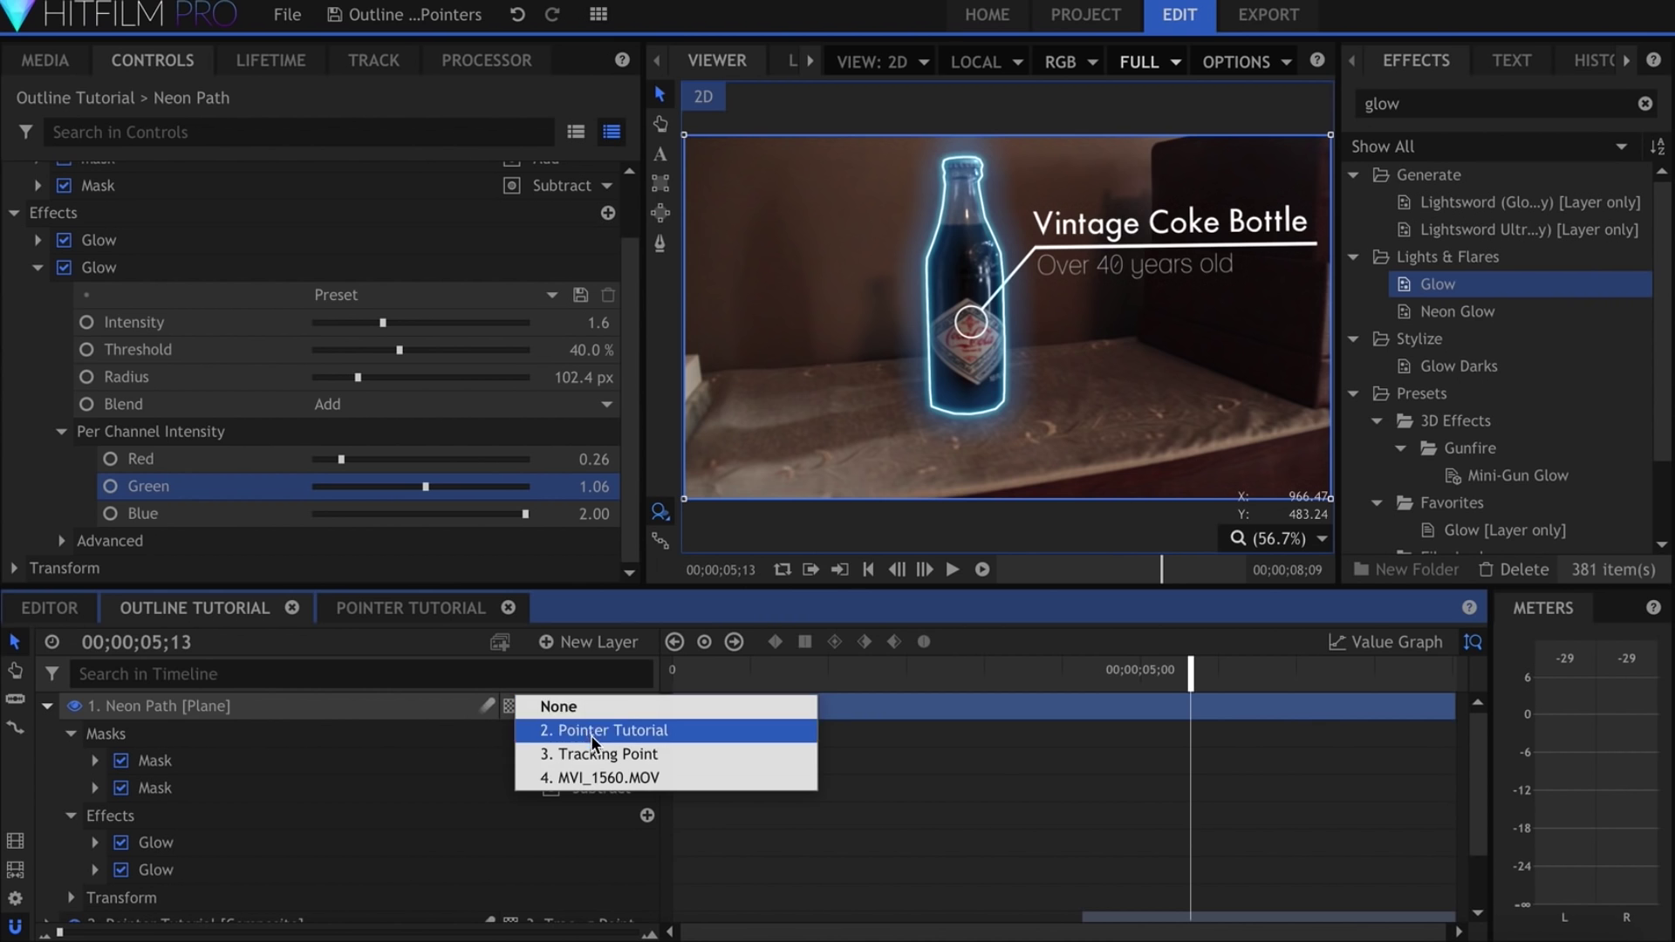
Parent Neon Path to 3. Tracking Point and scrub to confirm it follows
click(663, 766)
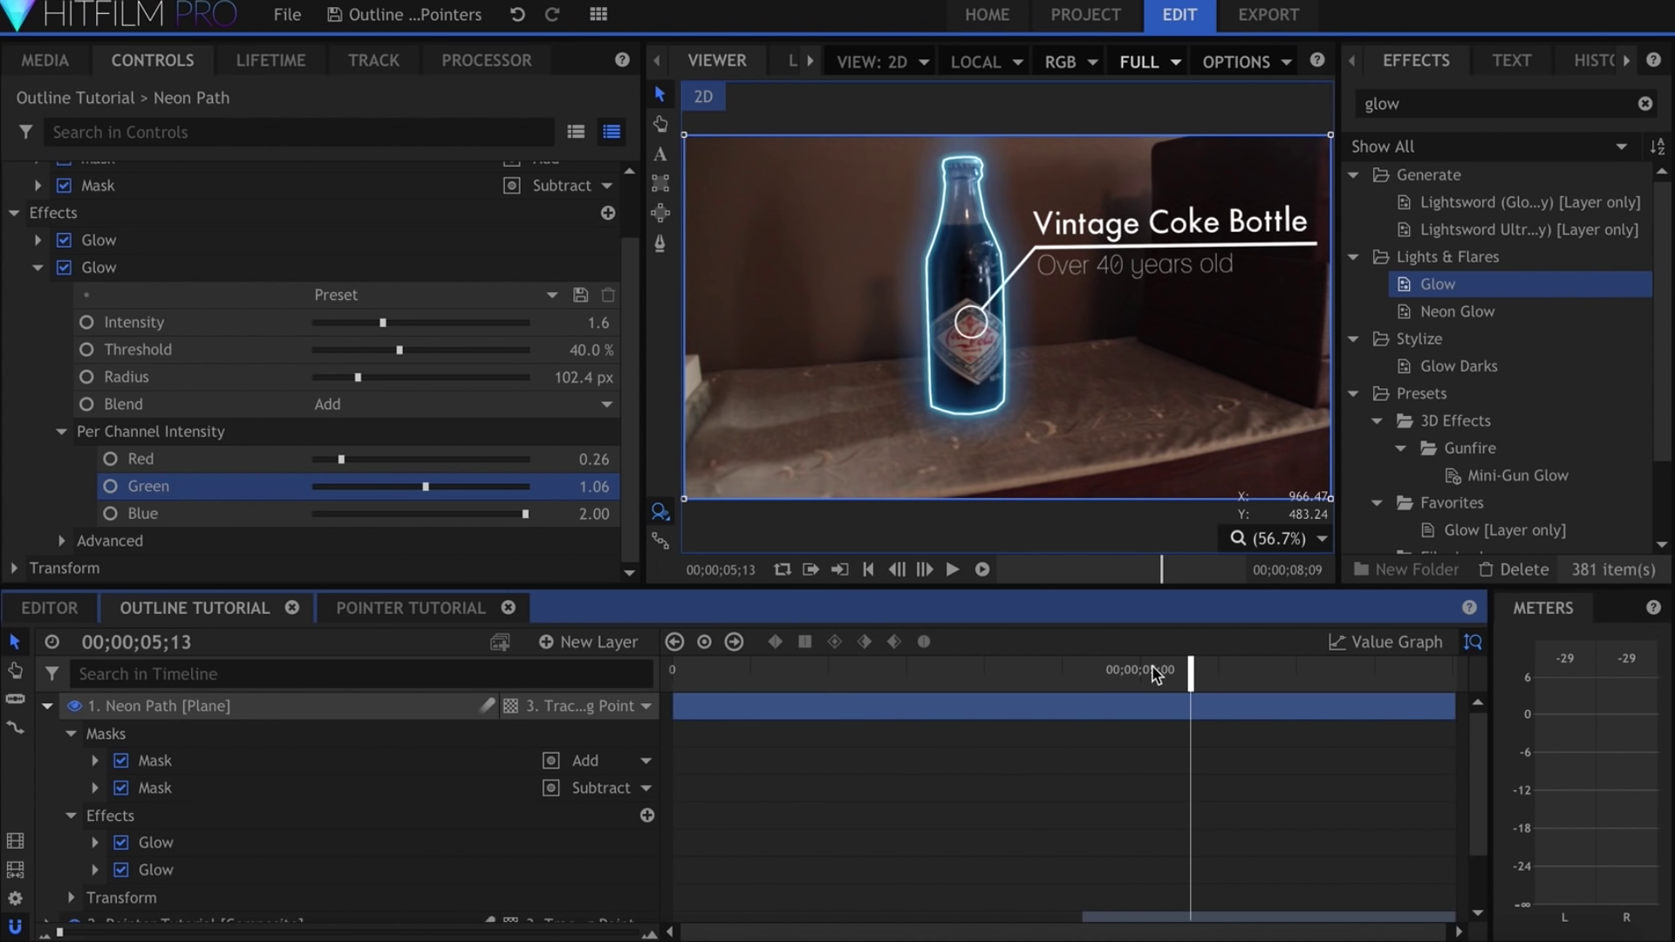
drag(1111, 668, 1203, 686)
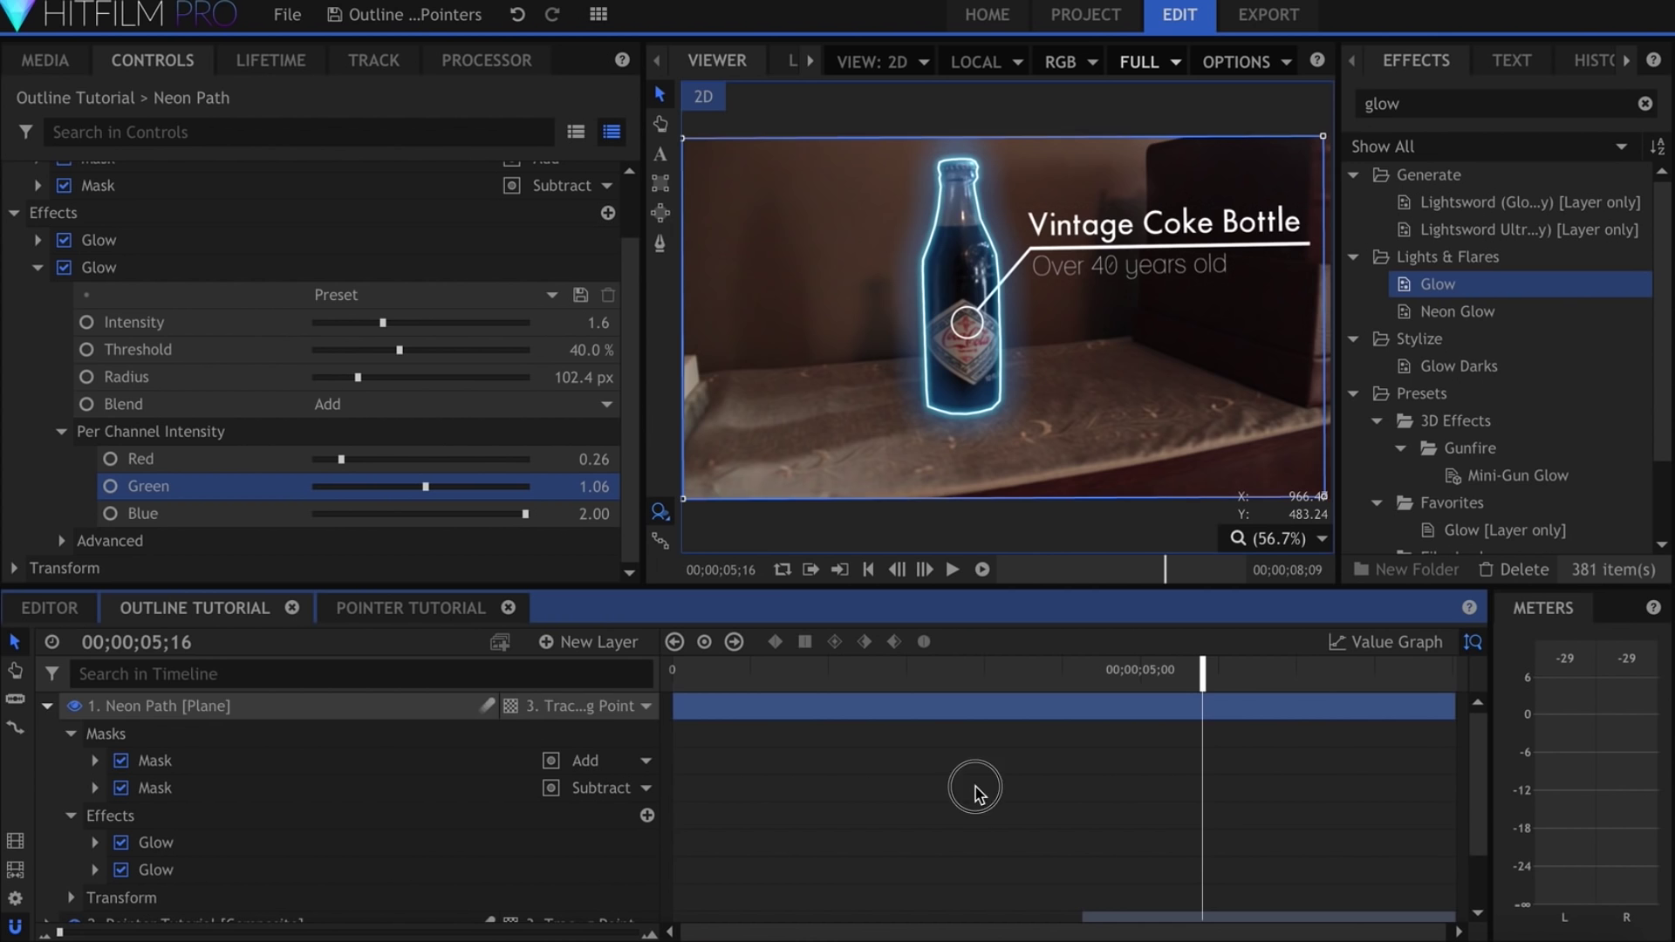
click(47, 706)
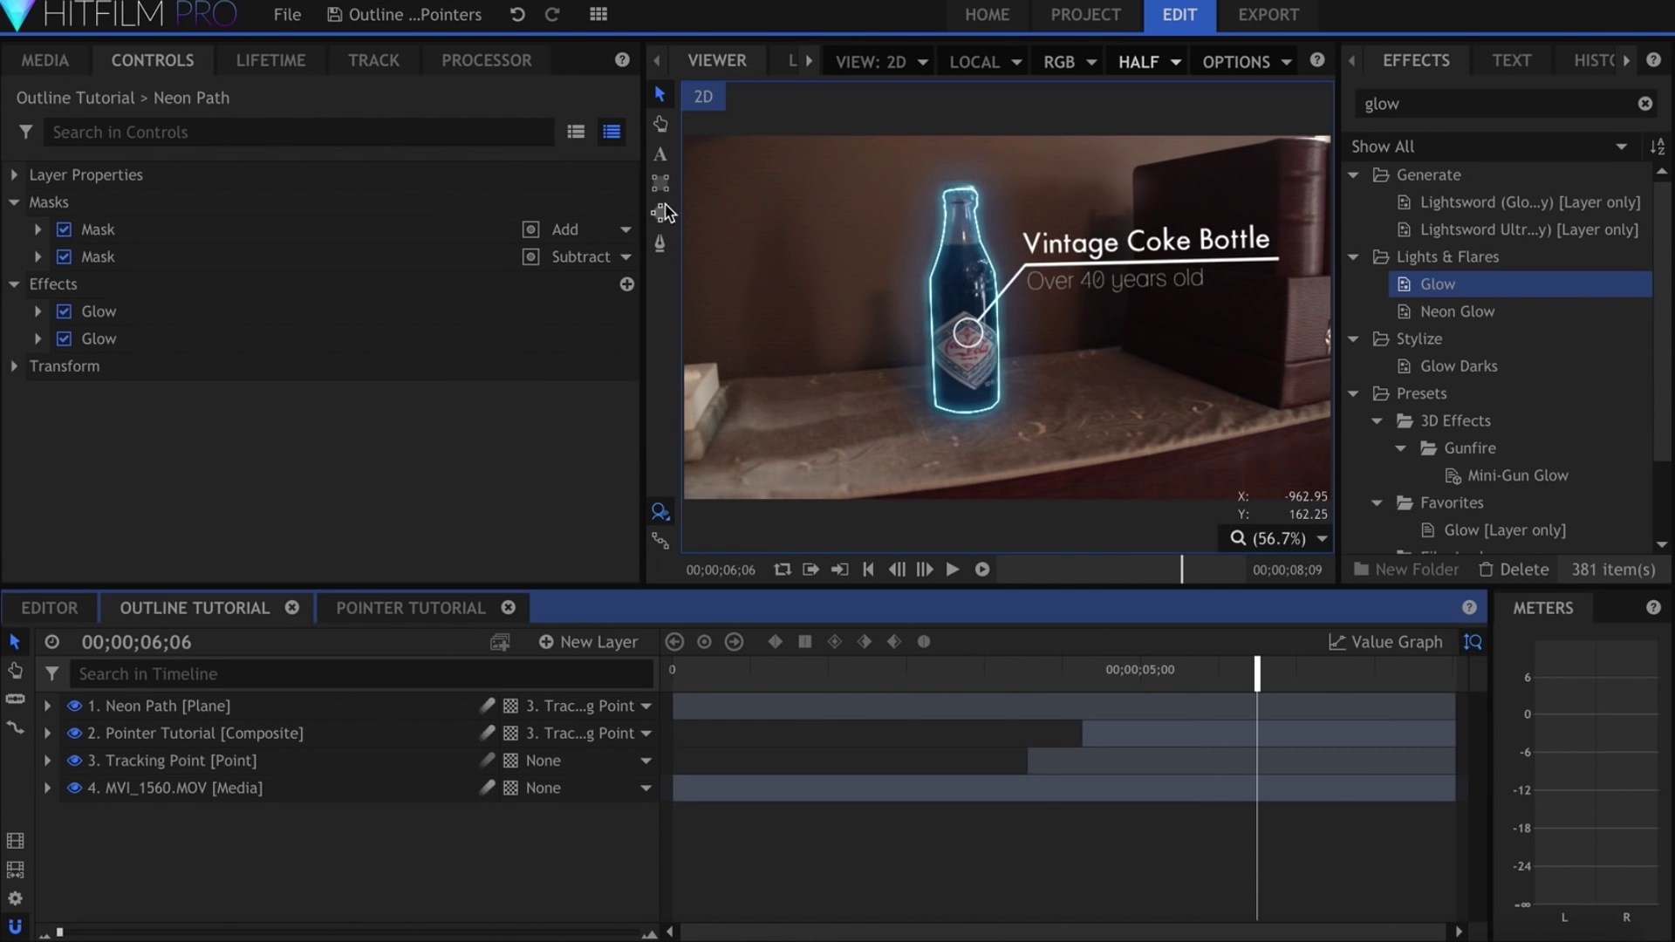
Draw a rectangle mask over the bottle on Neon Path, blended as Subtract
click(379, 705)
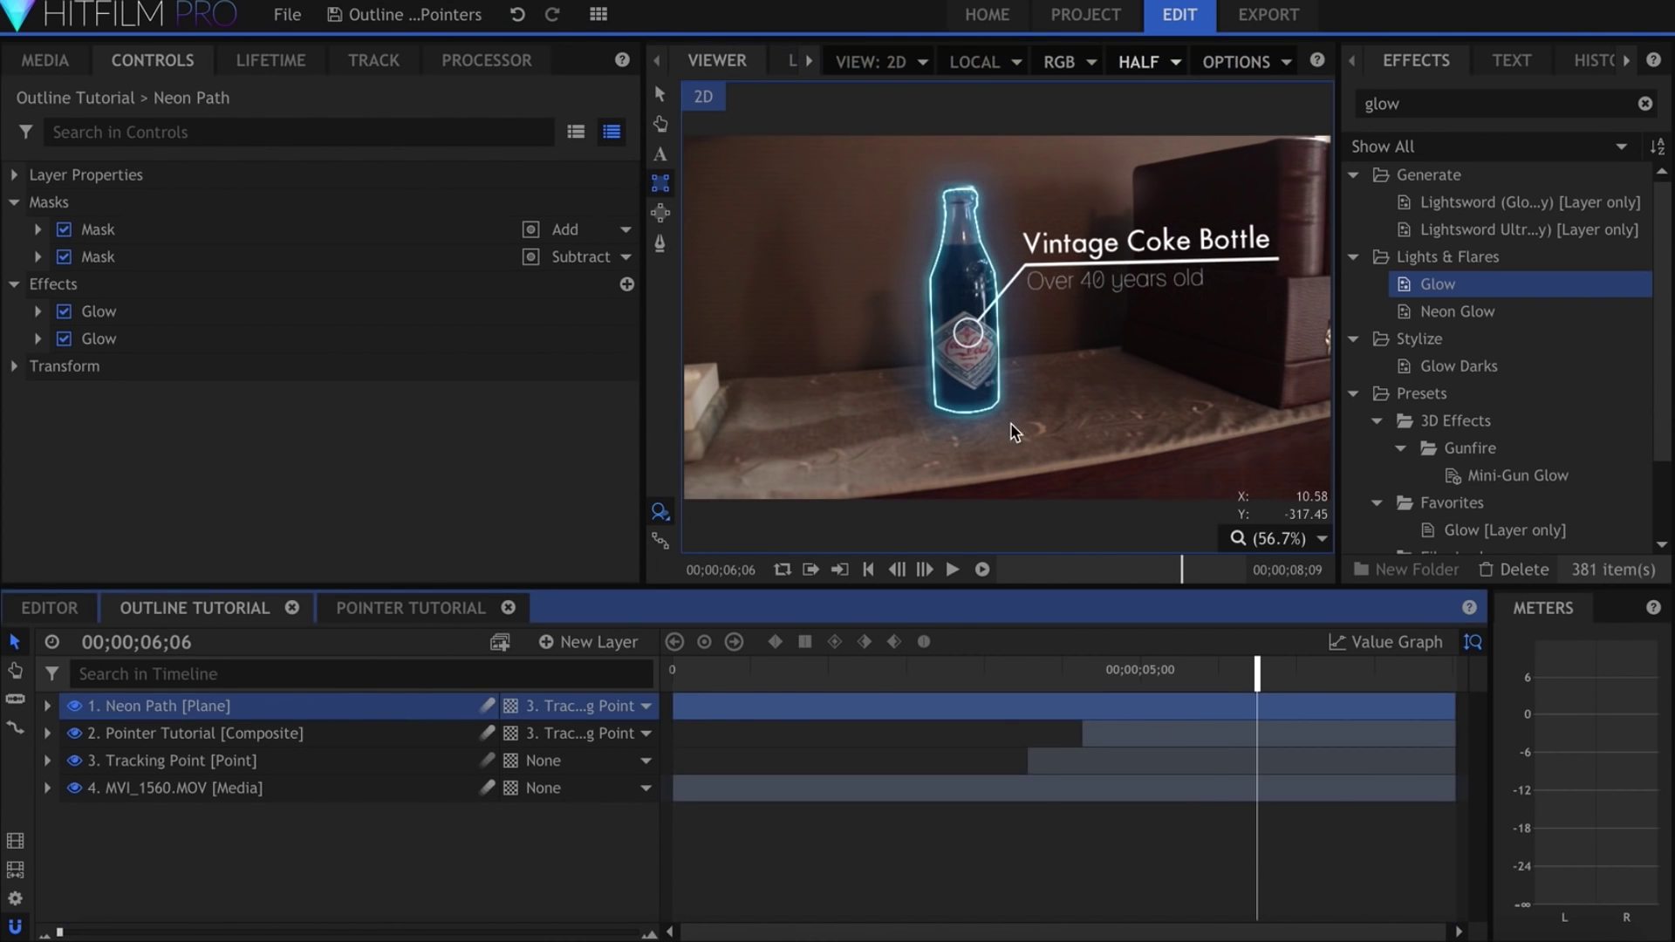
drag(846, 476, 1114, 107)
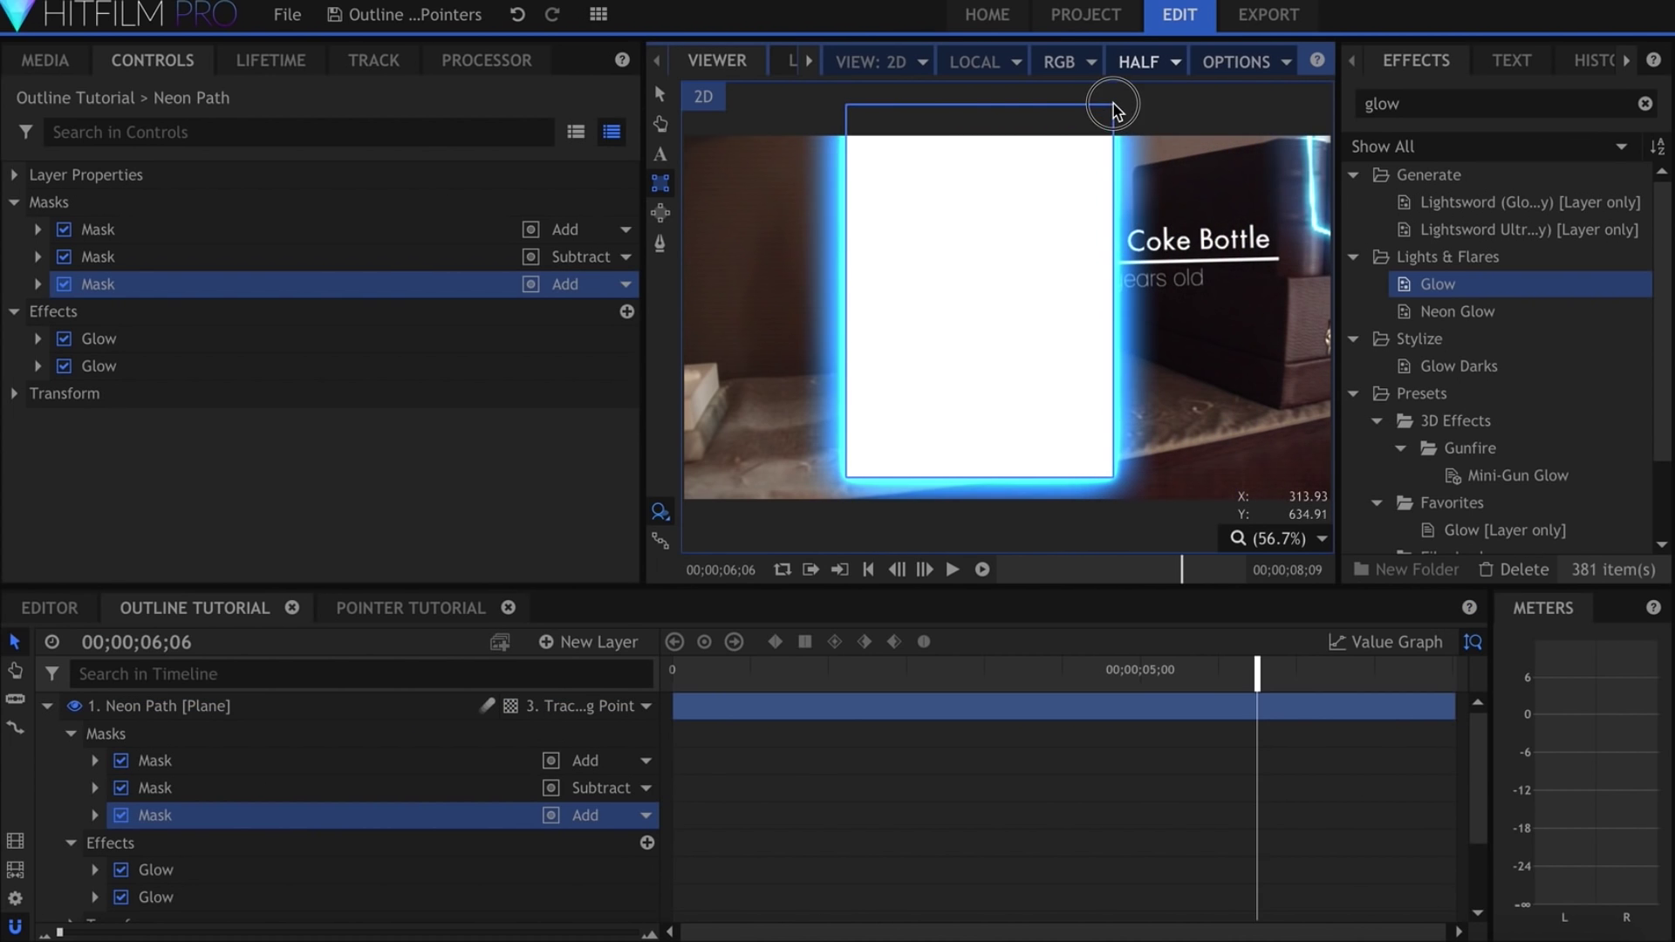
click(660, 93)
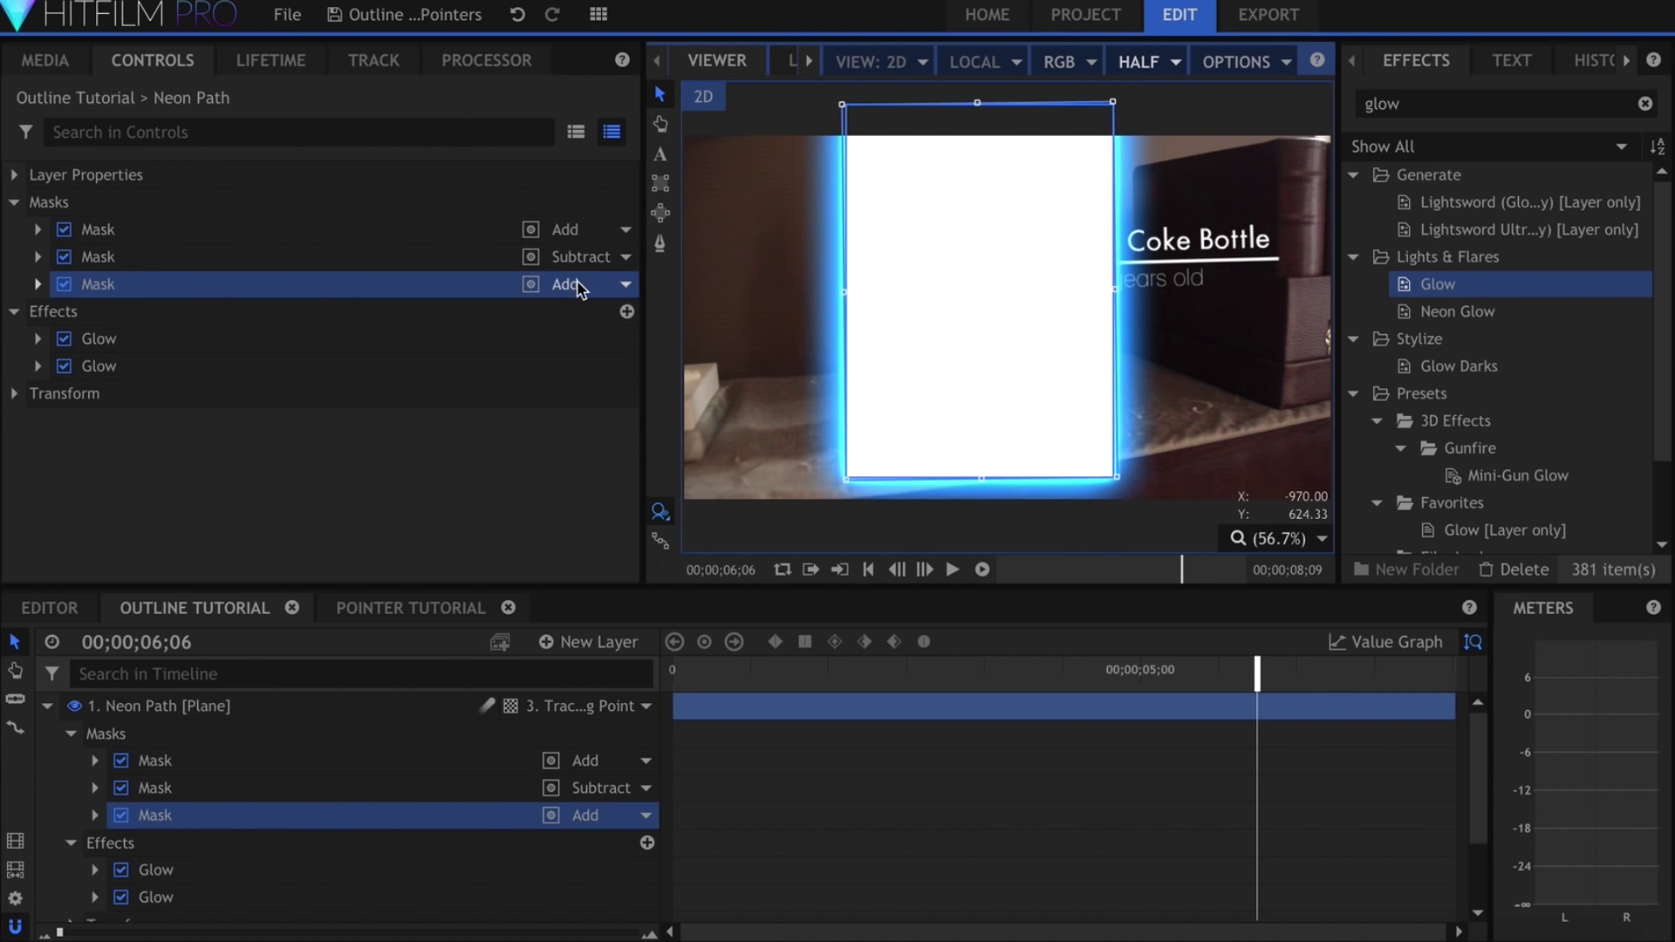
click(615, 283)
click(587, 426)
click(461, 458)
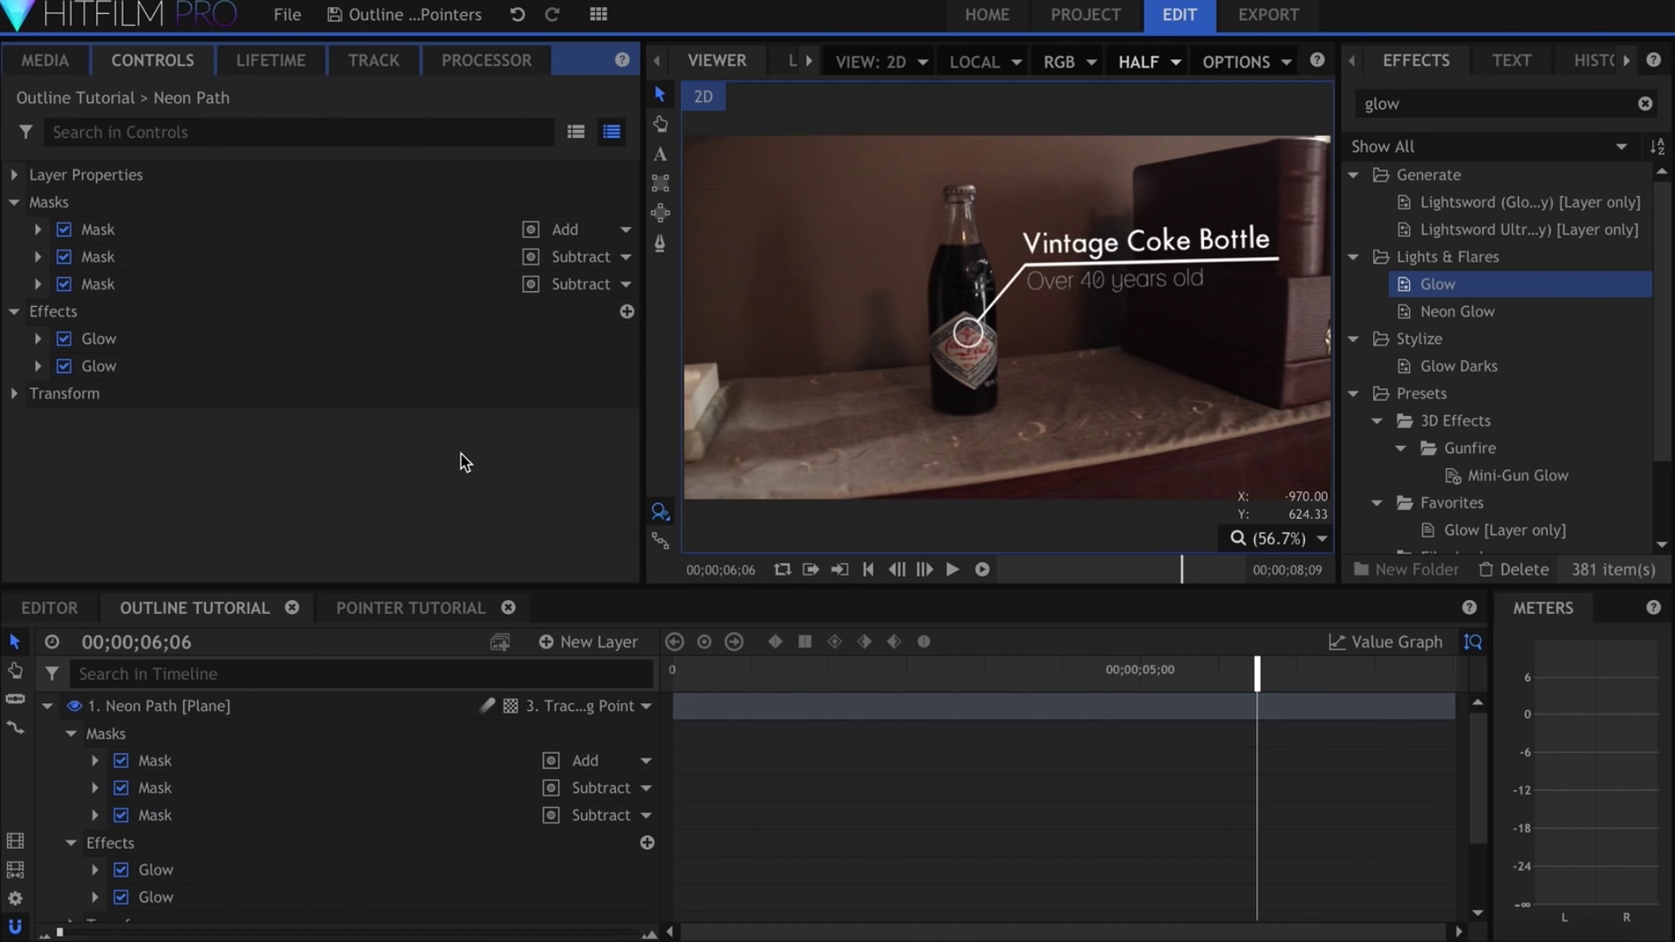
click(37, 284)
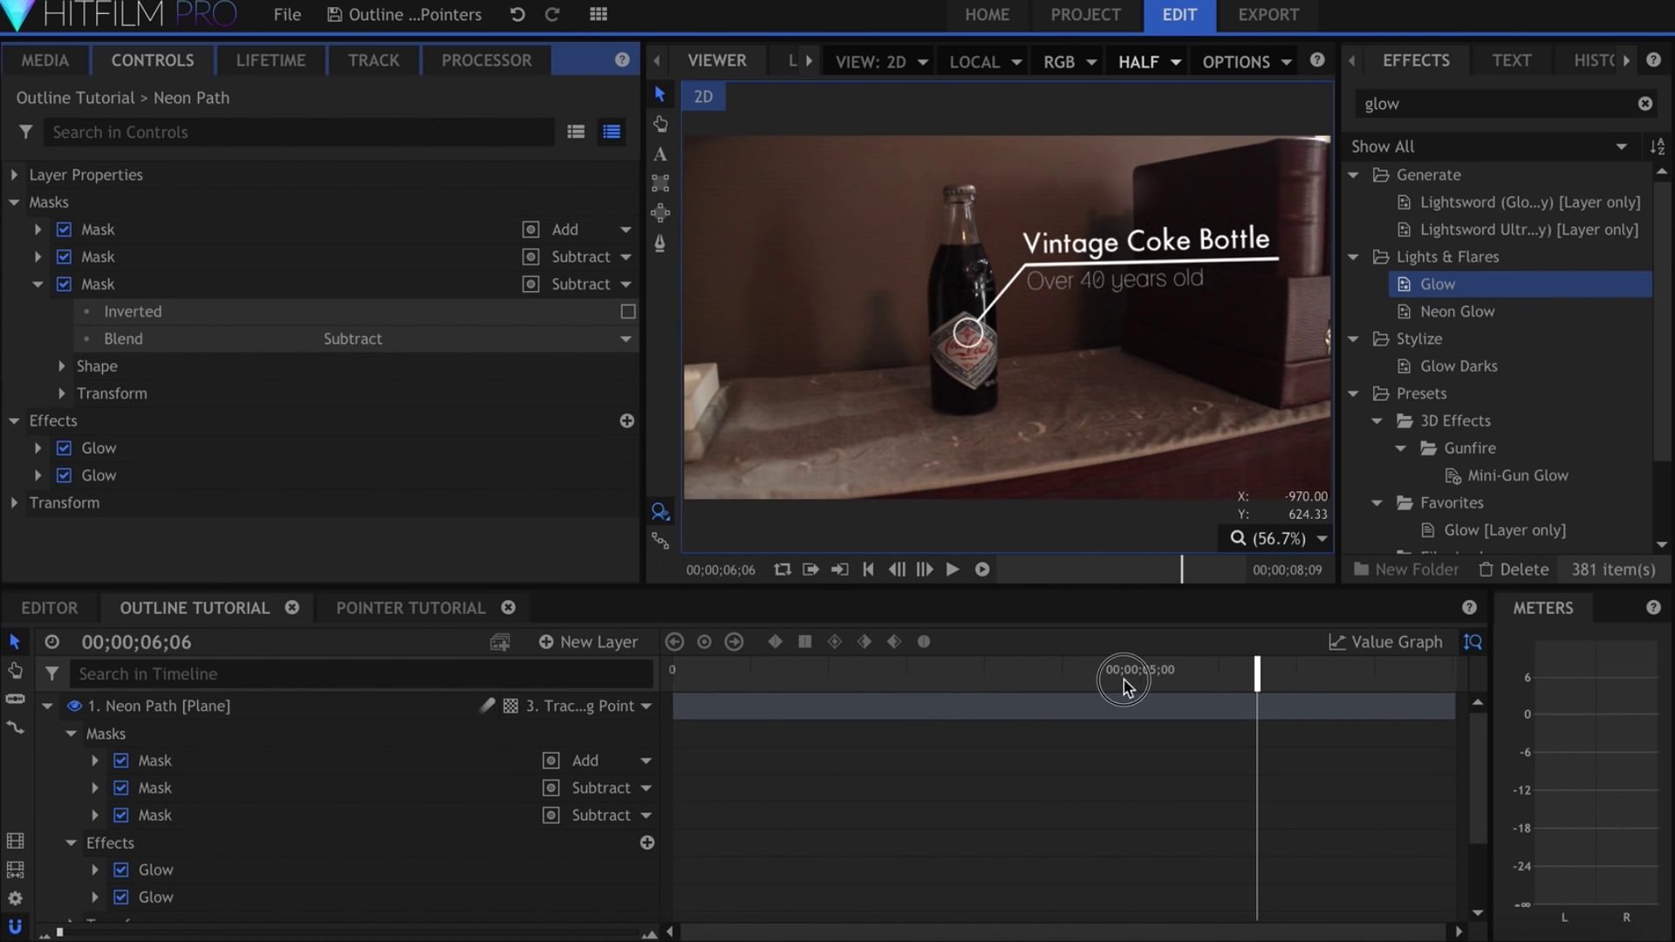
Keyframe the rectangle mask's path across frames and preview the wipe
drag(1122, 673, 1136, 683)
click(62, 393)
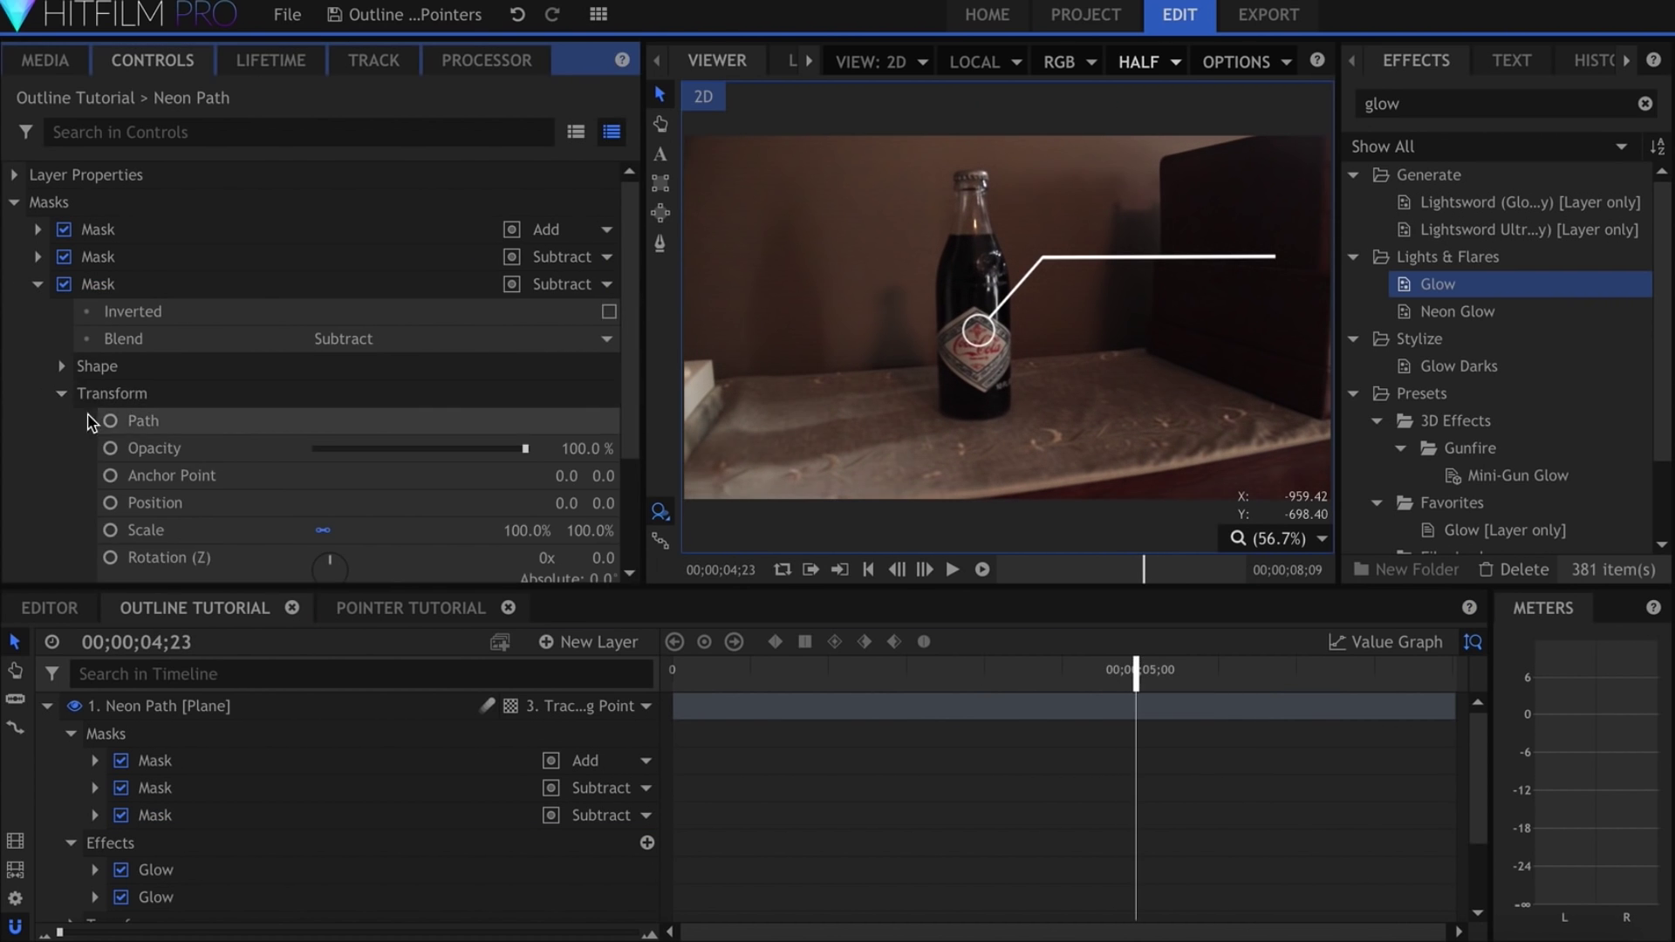
click(109, 421)
key(Right)
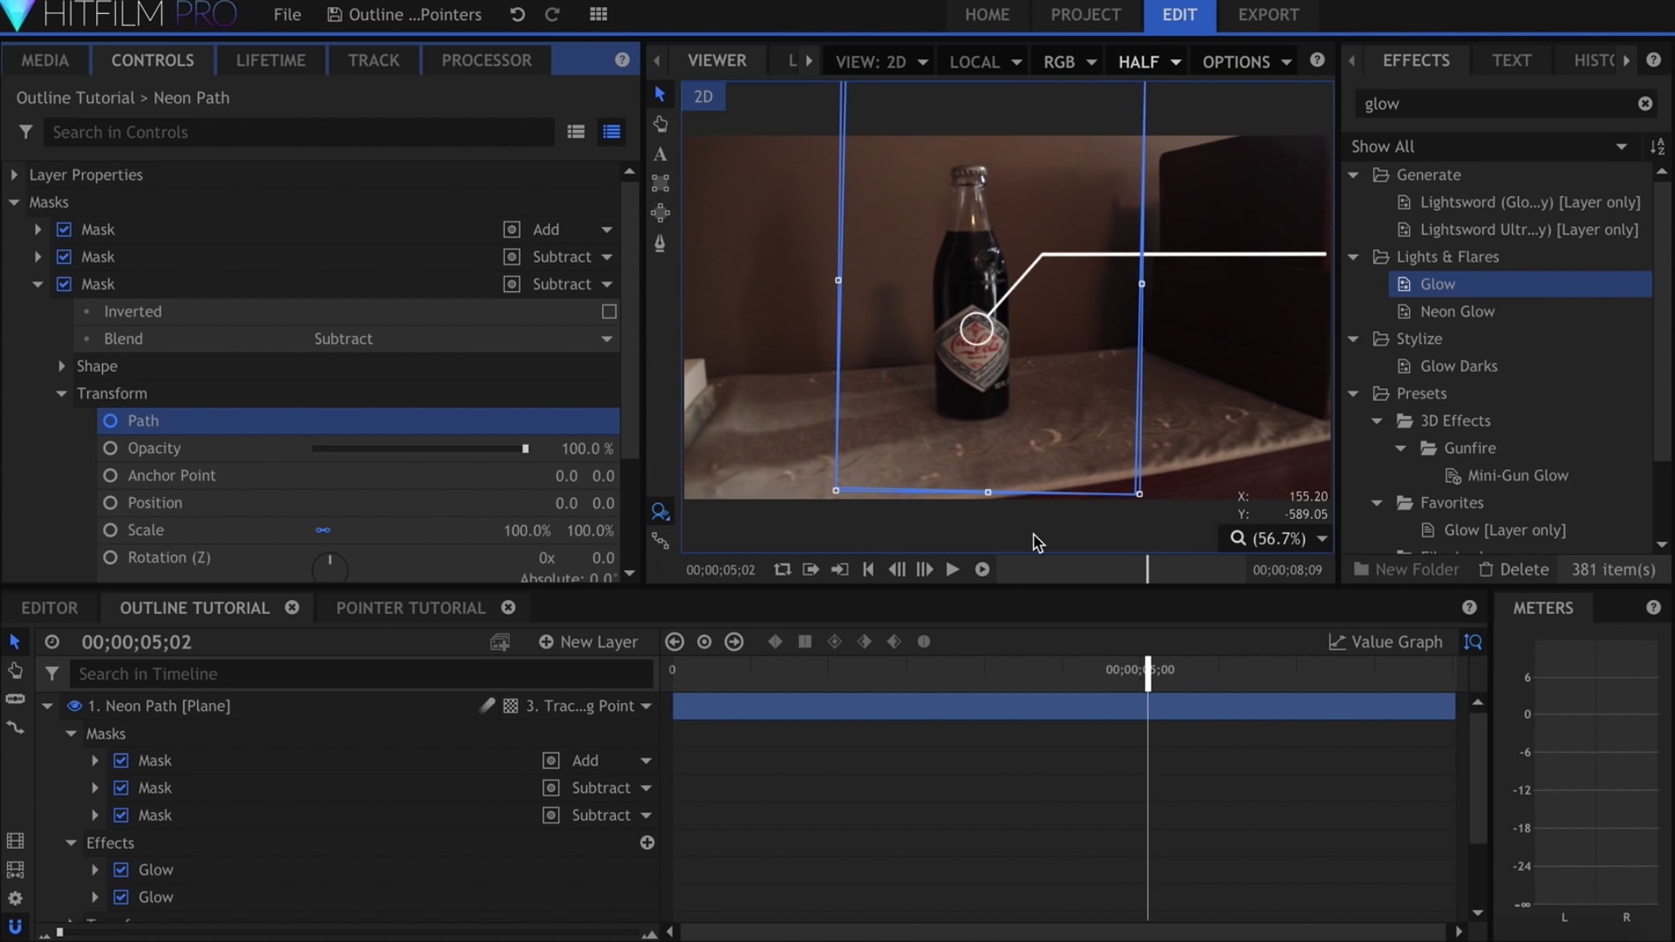
key(Right)
key(Right)
key(Right)
key(Right)
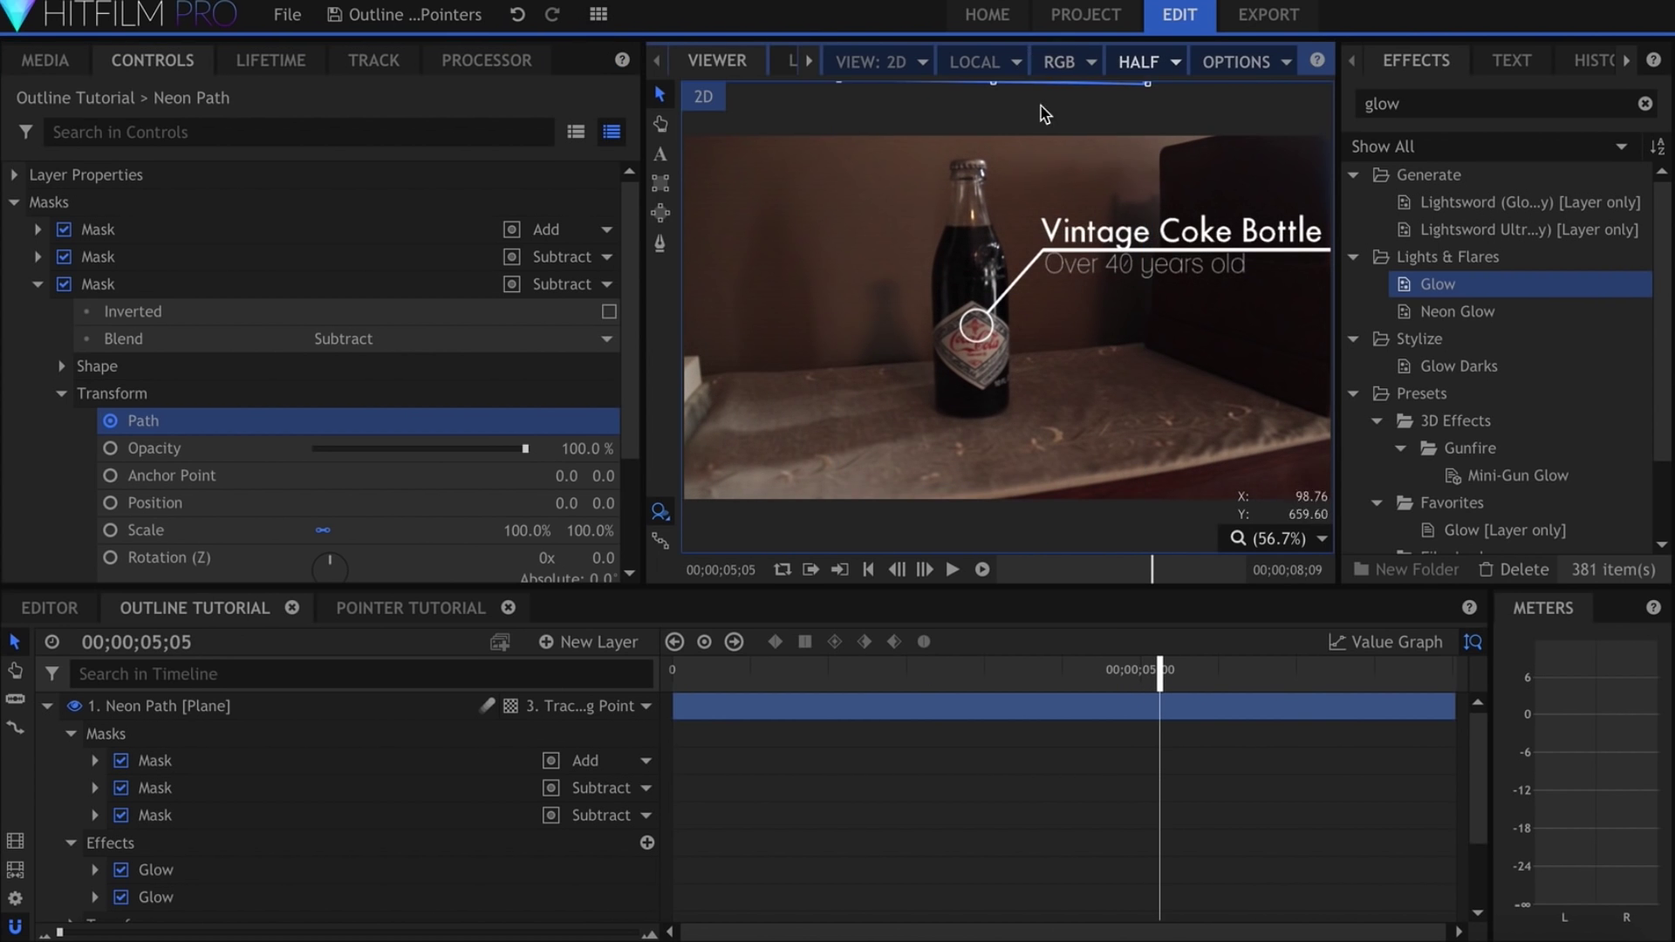
mouse_move(1159, 669)
mouse_down()
mouse_move(1244, 670)
mouse_move(988, 673)
mouse_up()
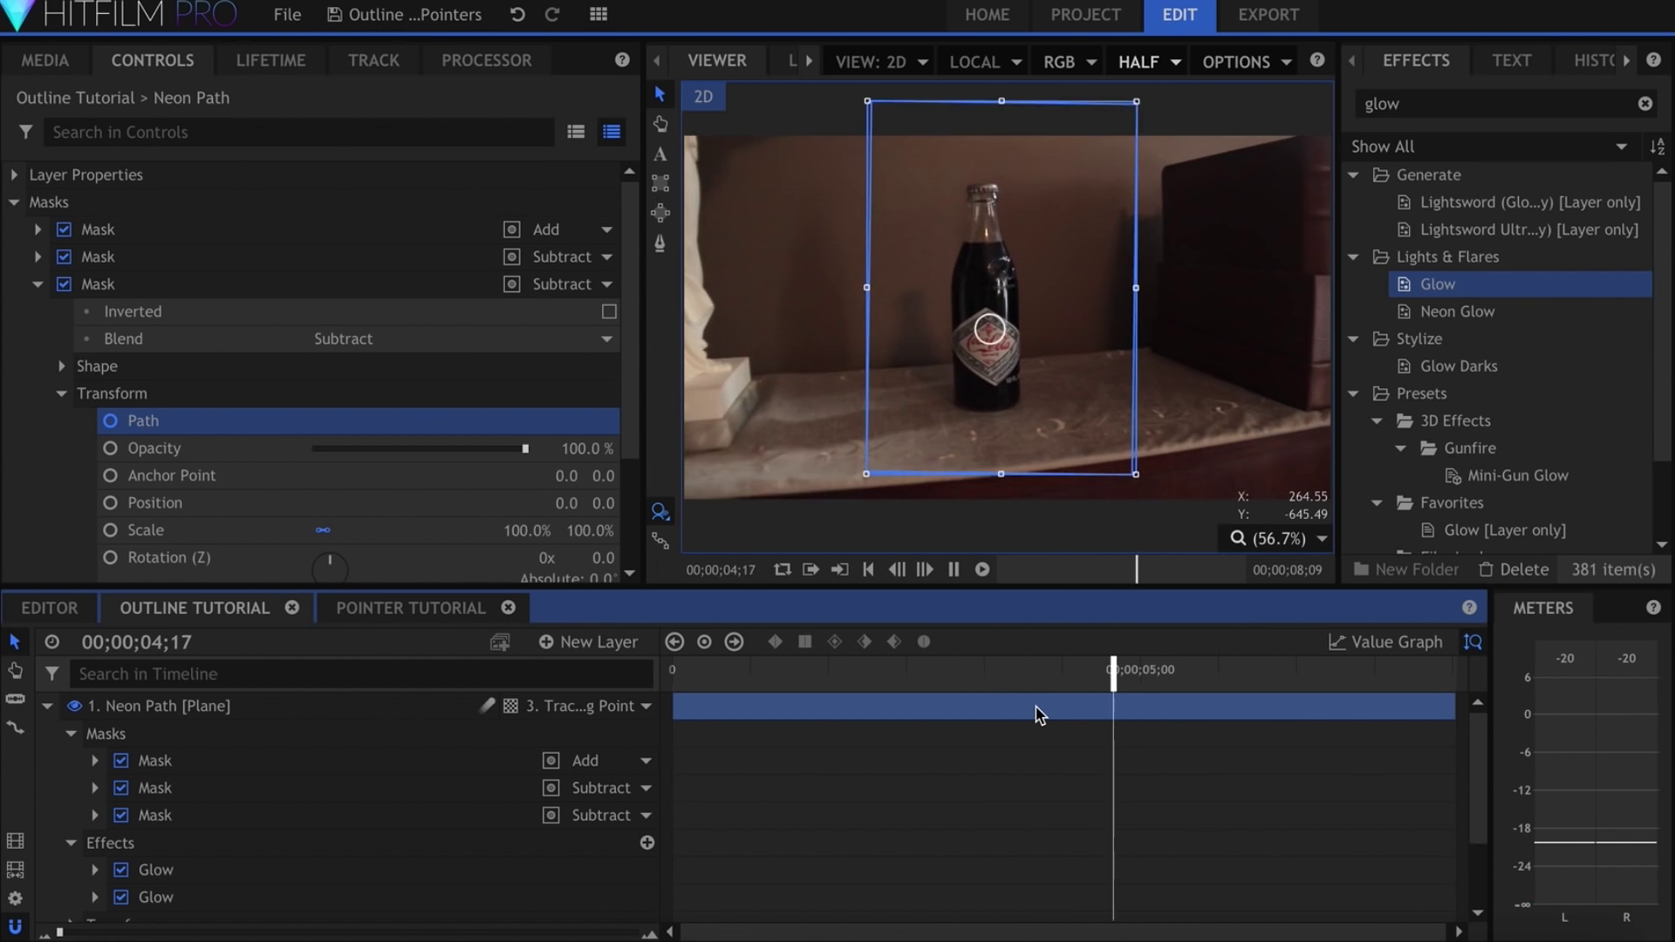
click(1084, 808)
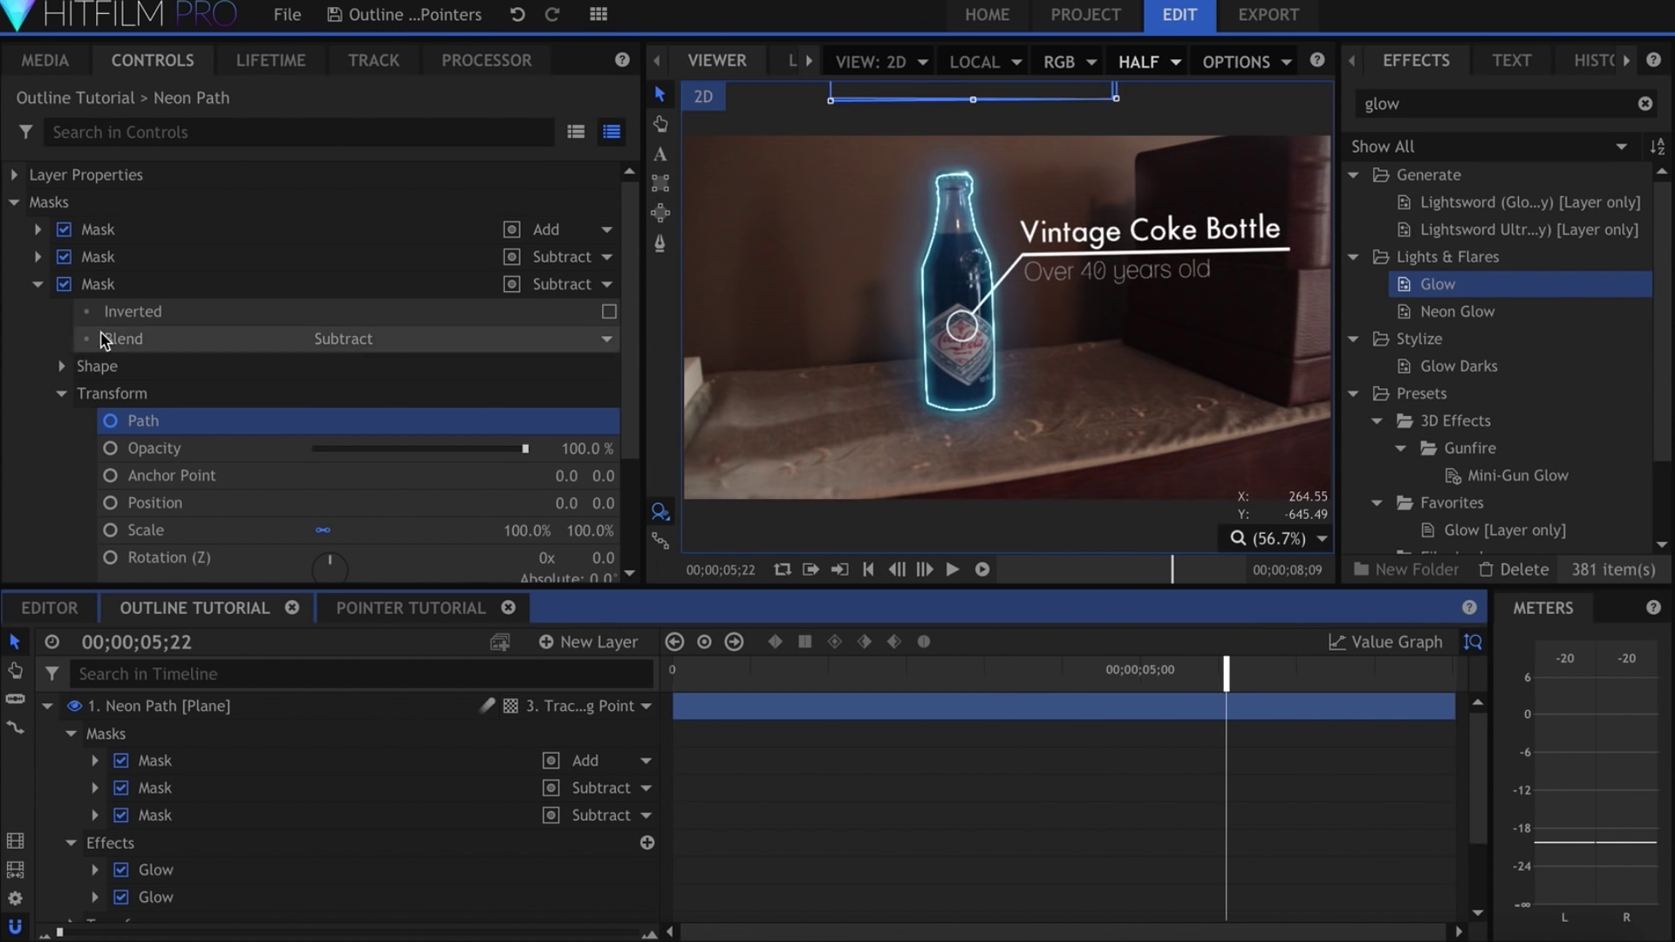
click(37, 284)
click(1263, 724)
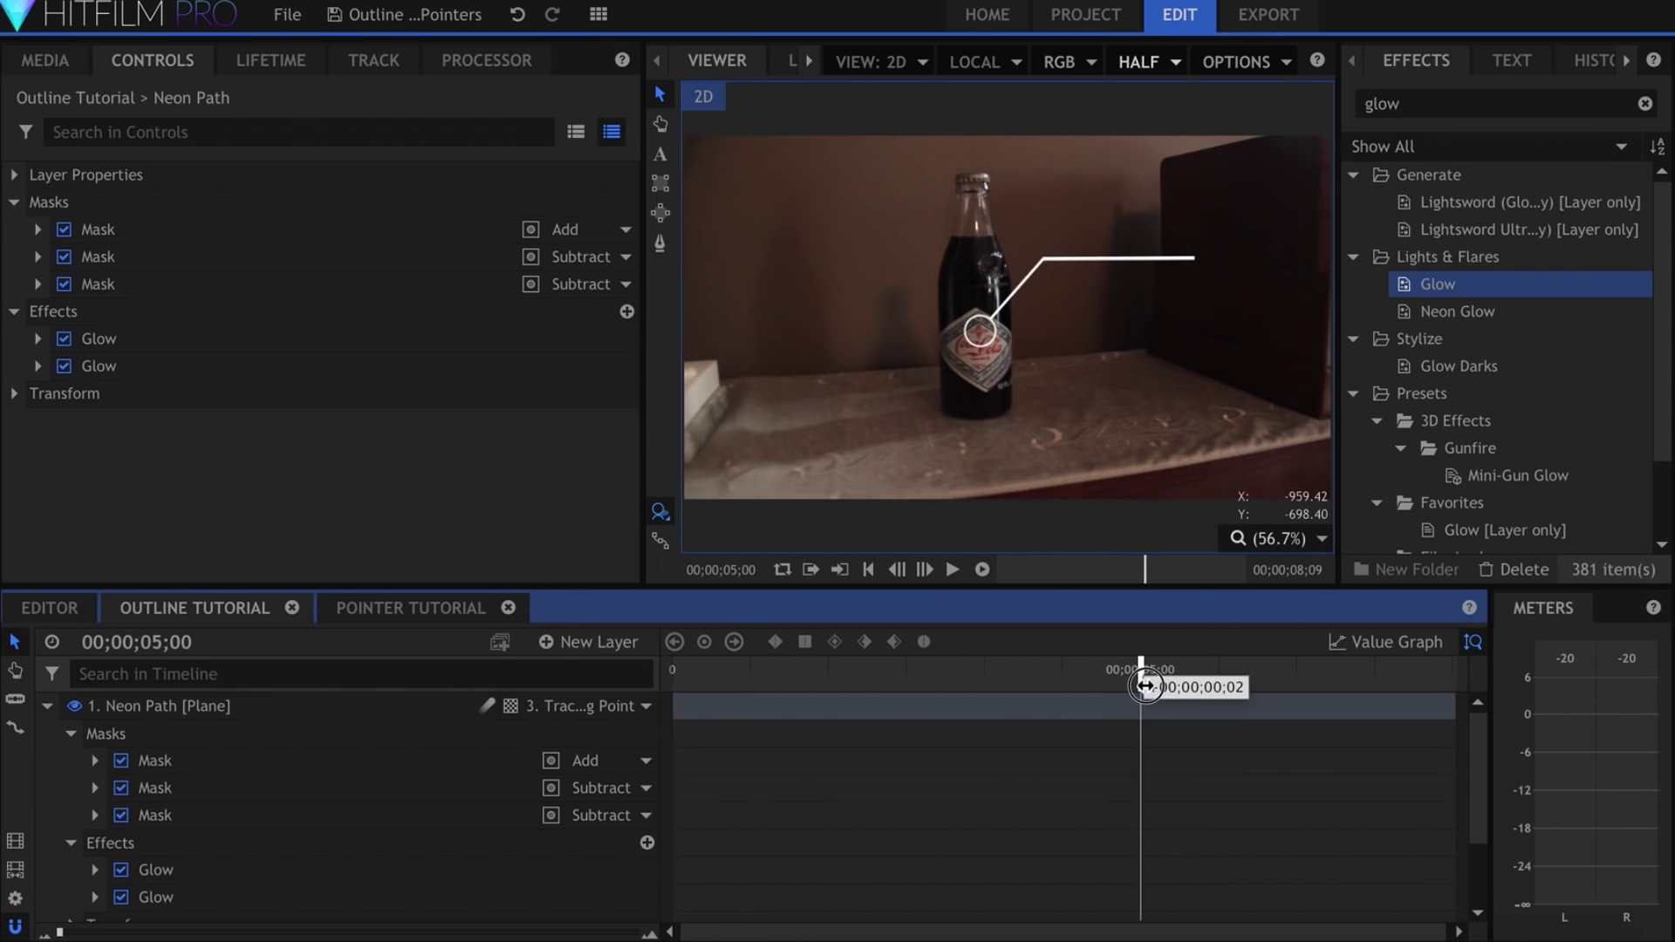